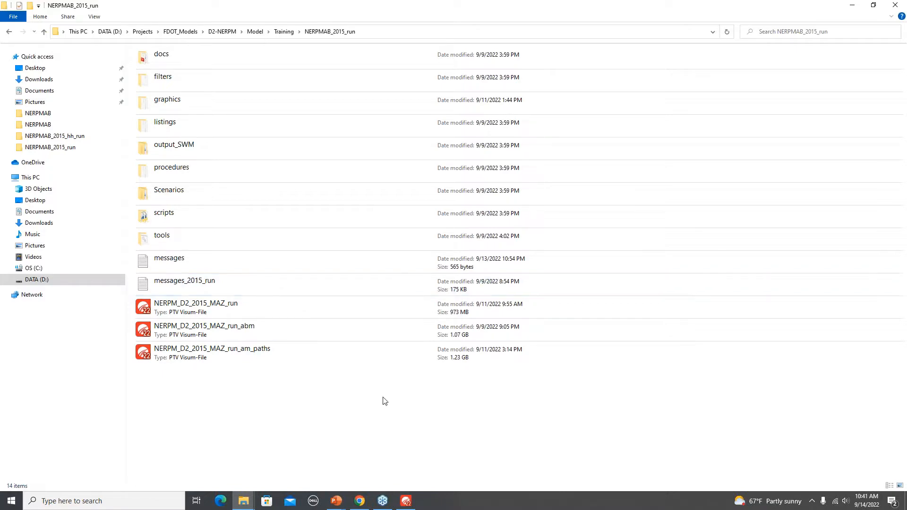
# - Open the messages_2015_run log and highlight the Purpose 1 to 18 lines of the trip production and attraction report
pyautogui.hotkey('alt', 'Tab')
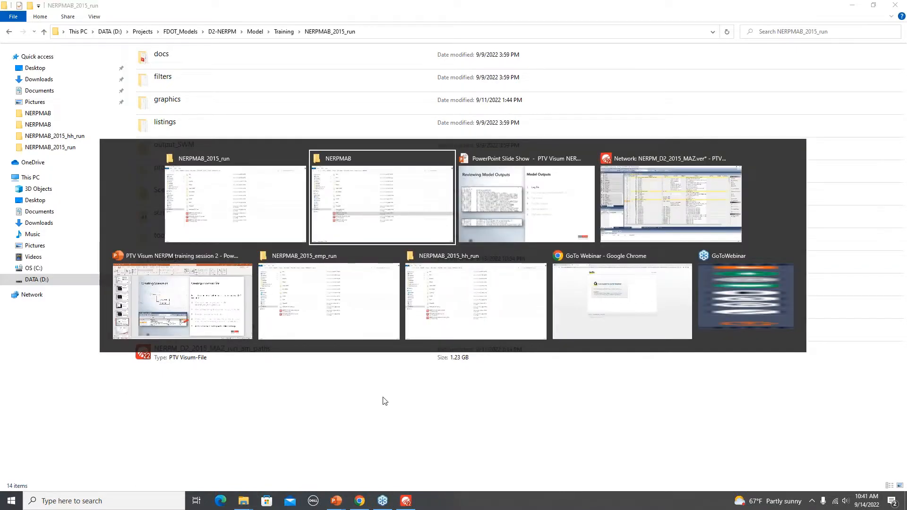
pyautogui.press('Escape')
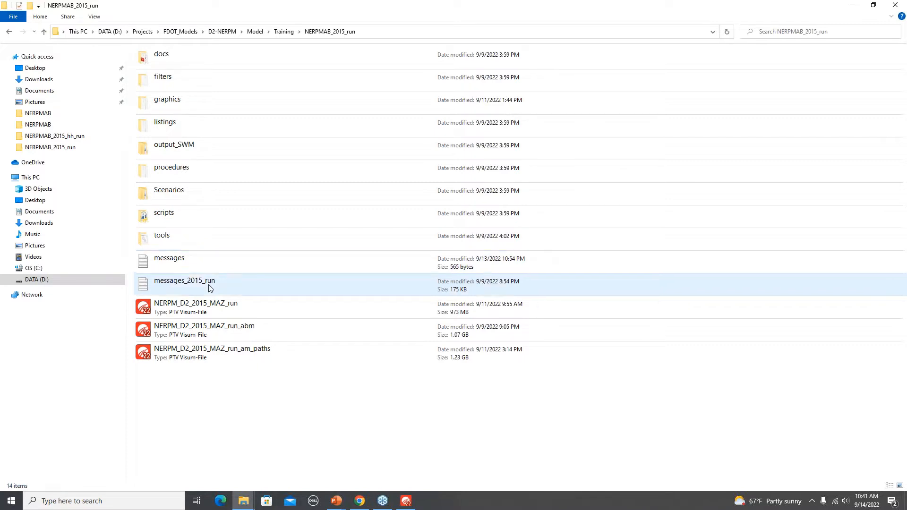
pyautogui.rightClick(179, 286)
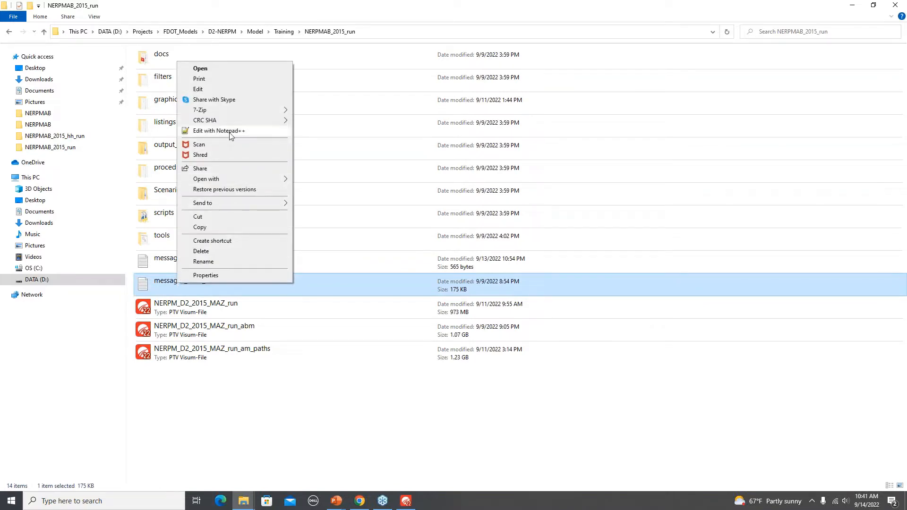
pyautogui.doubleClick(170, 286)
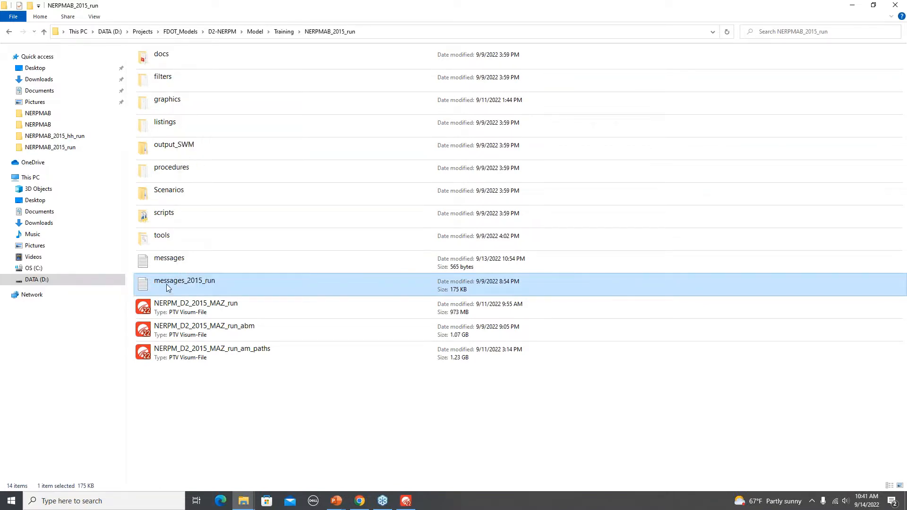
pyautogui.moveTo(378, 108); pyautogui.dragTo(337, 70)
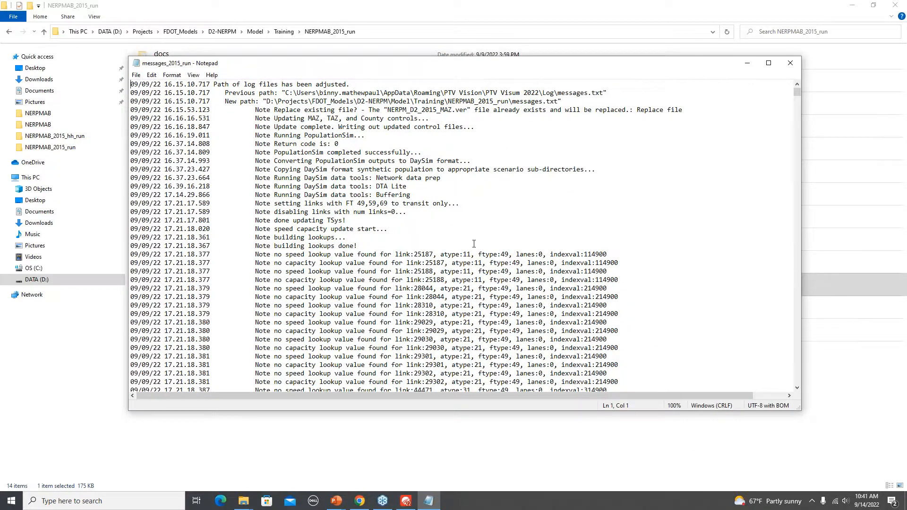
pyautogui.scroll(-14, 480, 241)
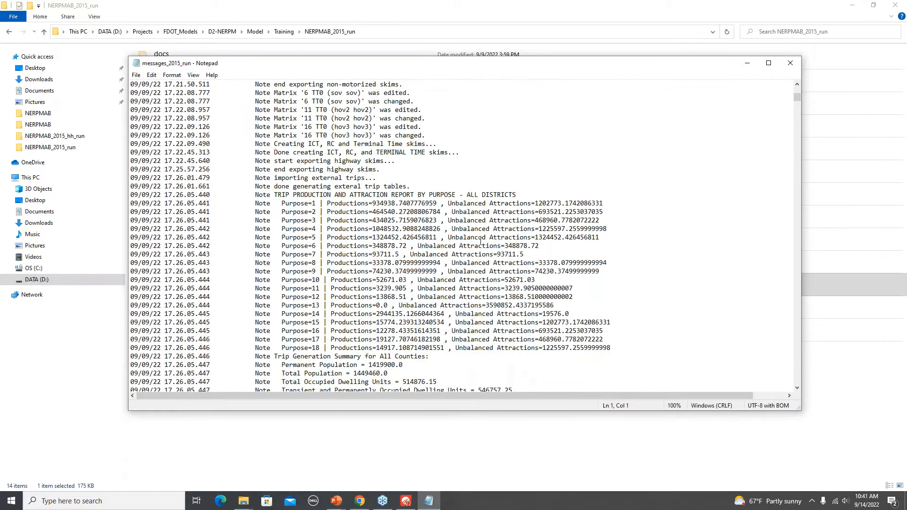
pyautogui.scroll(-3, 480, 241)
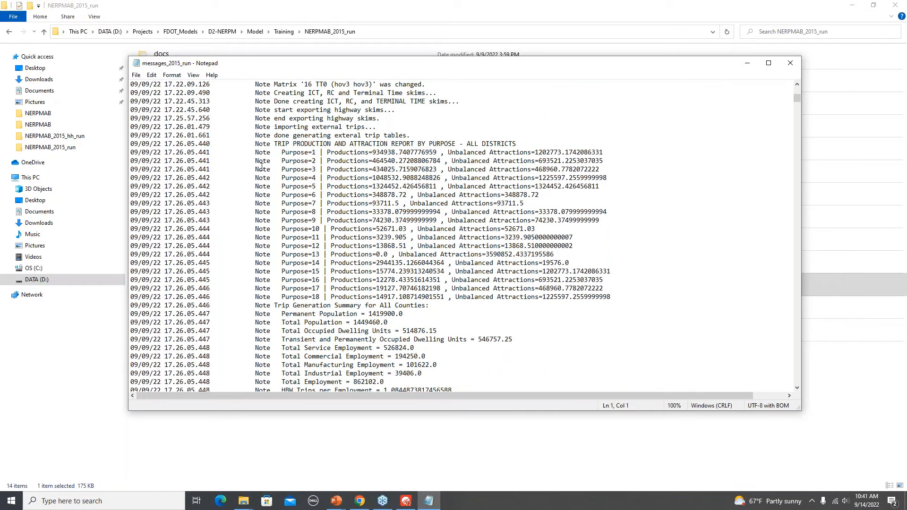
pyautogui.moveTo(130, 152); pyautogui.dragTo(625, 300)
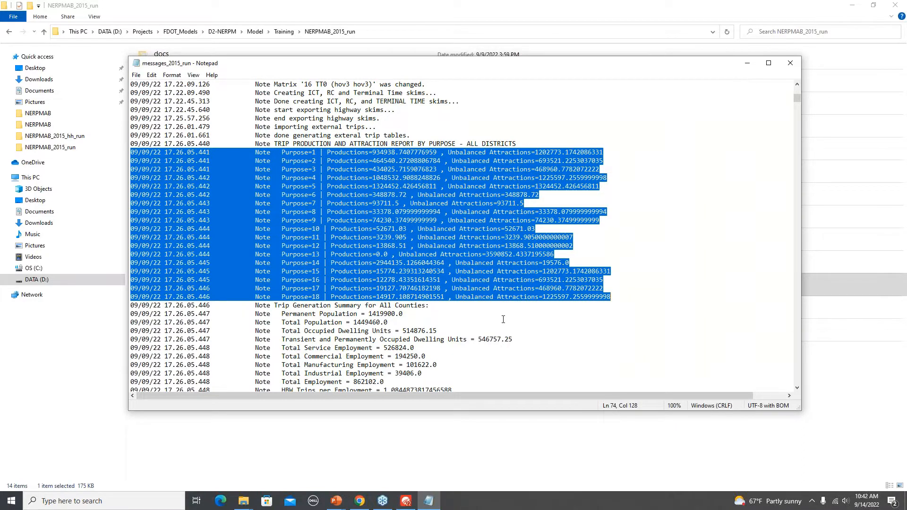
# - Examine the log's feedback iterations, highlight the convergence measures for iteration 5.0, and close the log
pyautogui.scroll(-20, 503, 319)
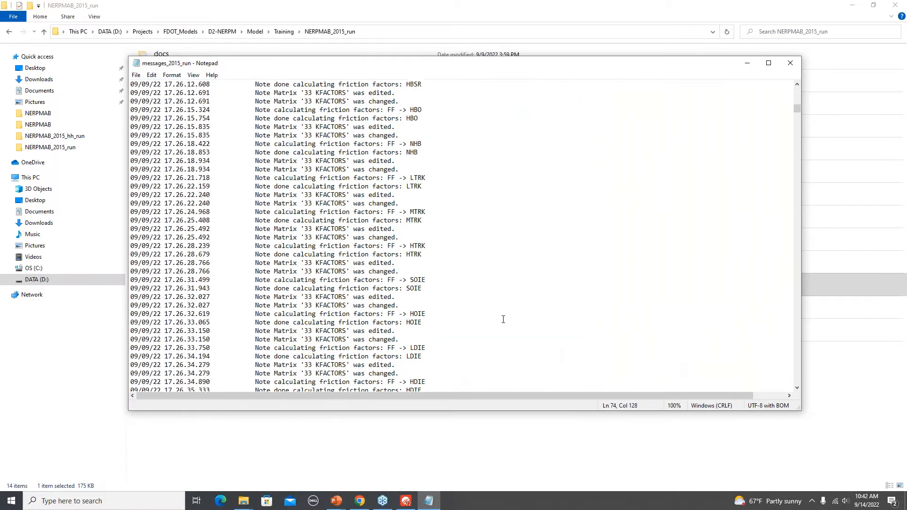
pyautogui.scroll(-20, 503, 319)
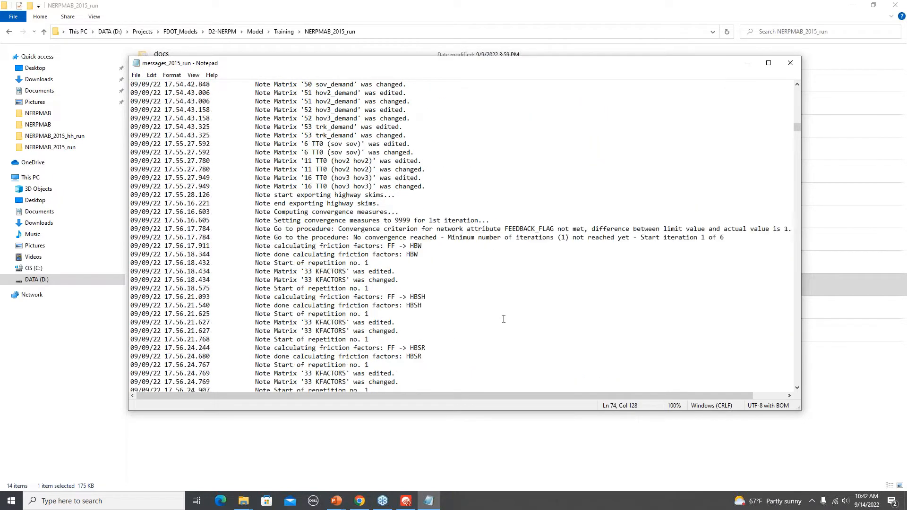
pyautogui.scroll(-20, 504, 318)
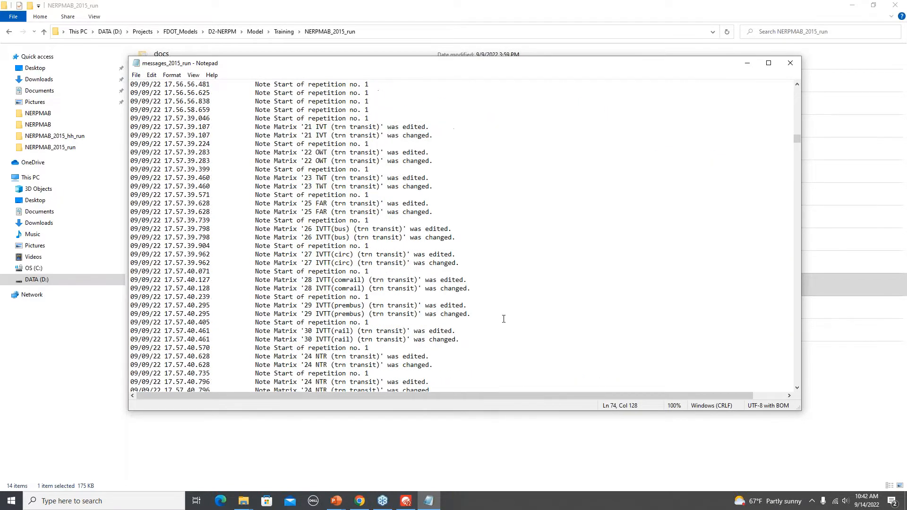
pyautogui.scroll(-6, 503, 319)
pyautogui.moveTo(797, 146); pyautogui.dragTo(796, 199)
pyautogui.scroll(-1, 478, 197)
pyautogui.scroll(-6, 479, 197)
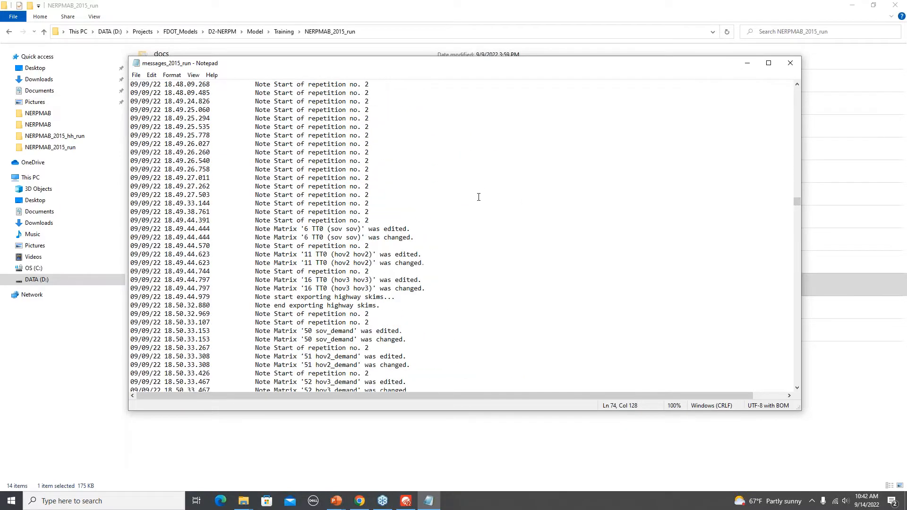
pyautogui.scroll(-19, 479, 197)
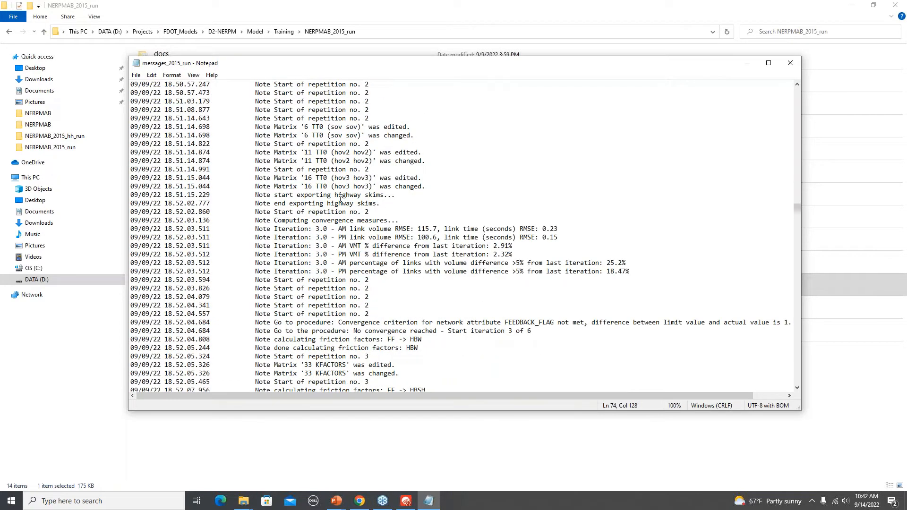
pyautogui.scroll(-8, 340, 199)
pyautogui.moveTo(795, 209); pyautogui.dragTo(803, 276)
pyautogui.scroll(-20, 614, 257)
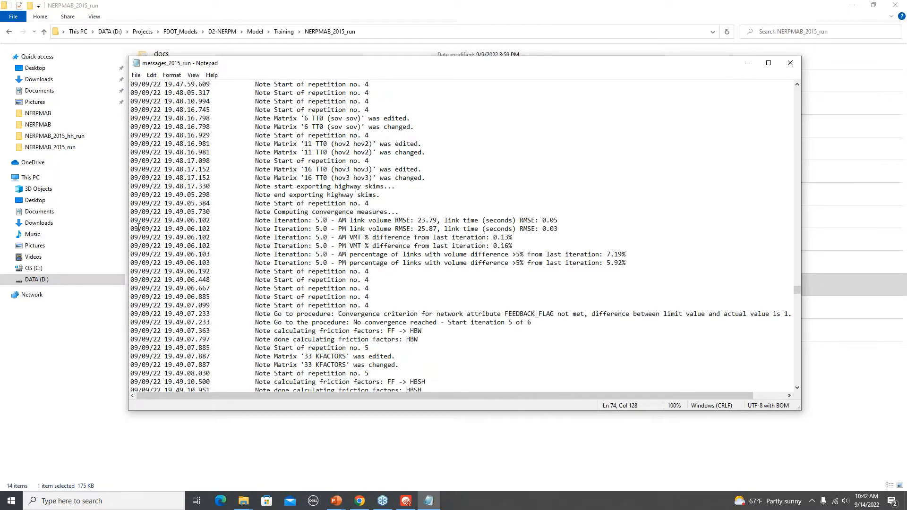
pyautogui.moveTo(131, 220); pyautogui.dragTo(635, 260)
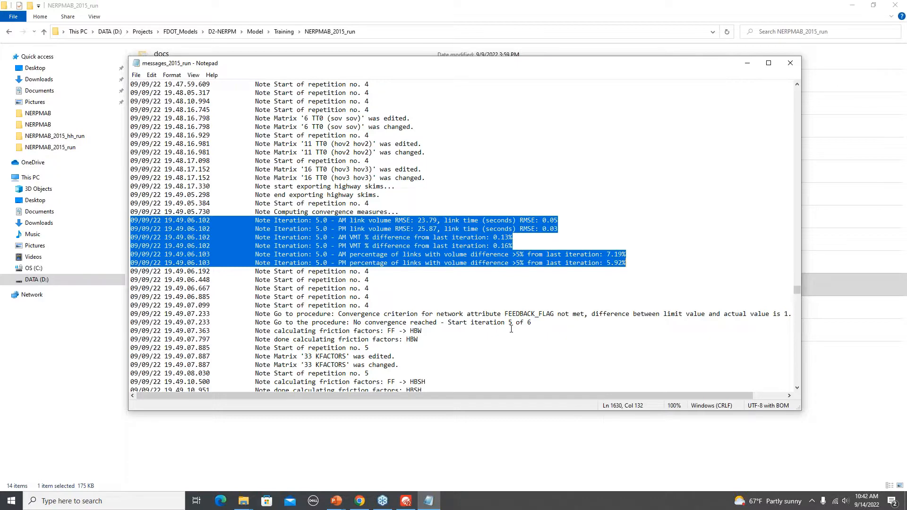
pyautogui.click(789, 67)
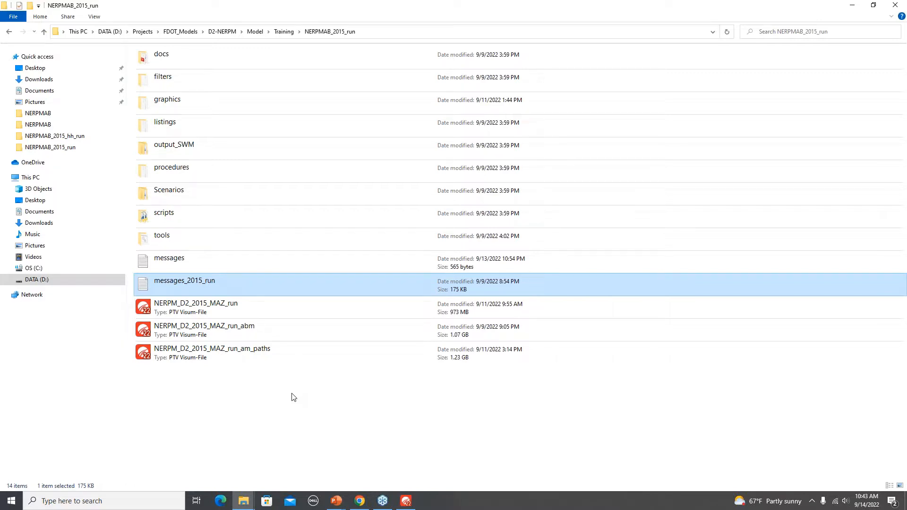
# - Open the DaySim output folder of the Base2015 scenario
pyautogui.doubleClick(174, 201)
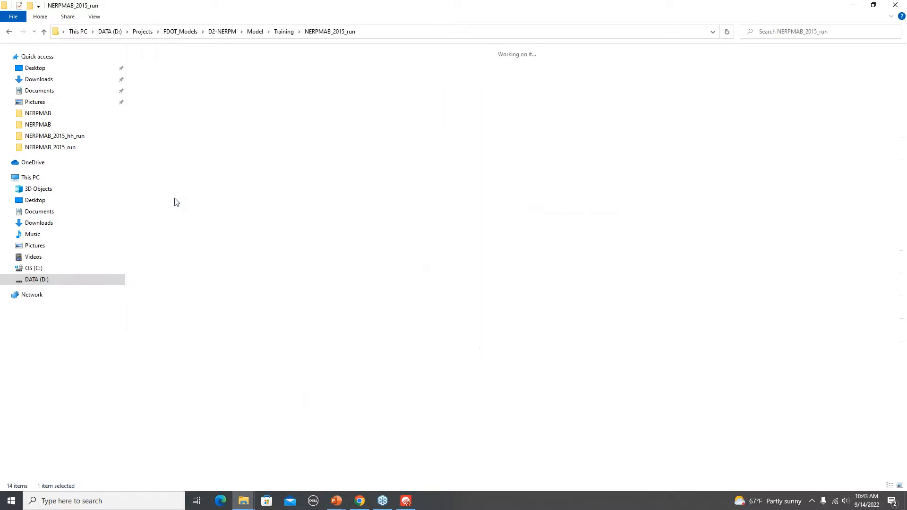
pyautogui.doubleClick(176, 54)
pyautogui.doubleClick(171, 83)
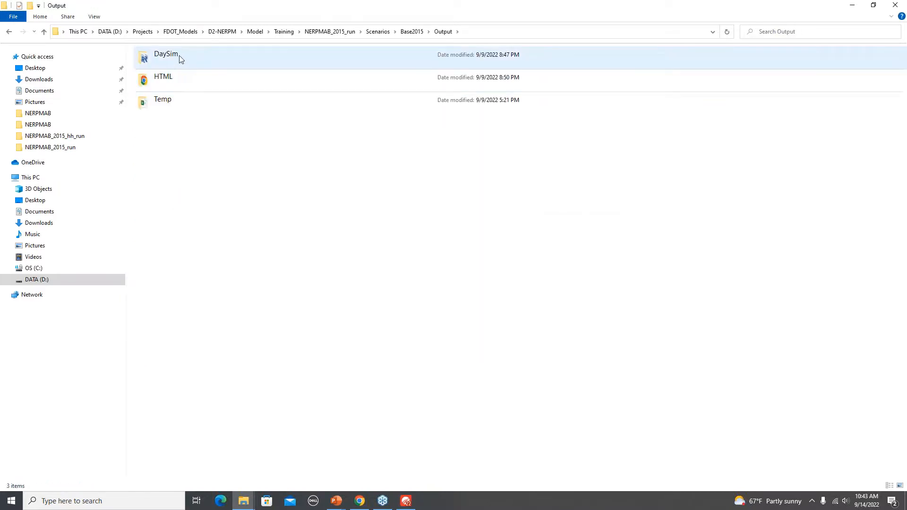
pyautogui.doubleClick(179, 56)
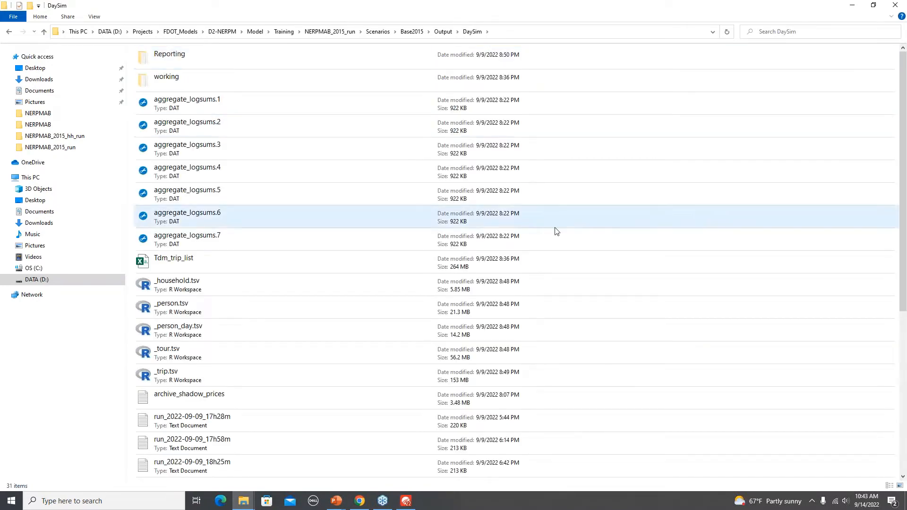
# - Open the DaySim run log run_2022-09-09_17h28m, review its closing record counts, checksums and running time, and close it
pyautogui.scroll(-4, 647, 336)
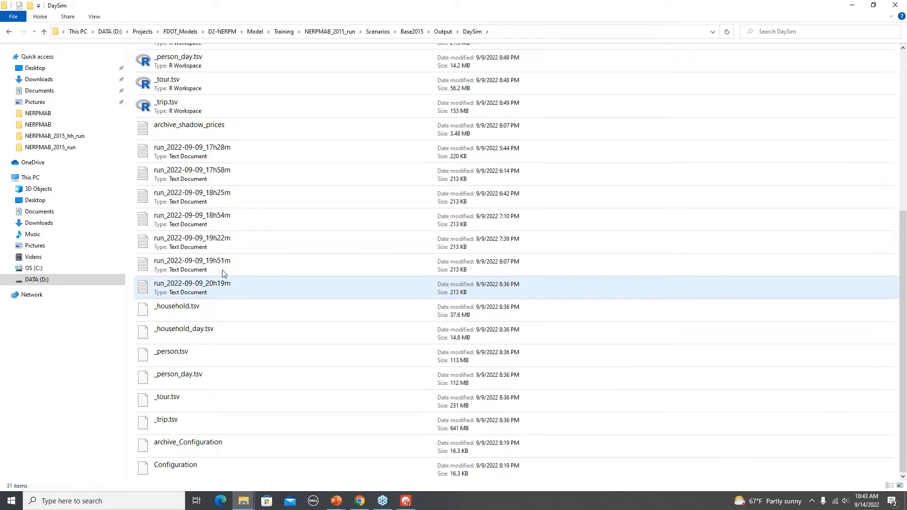
pyautogui.doubleClick(211, 150)
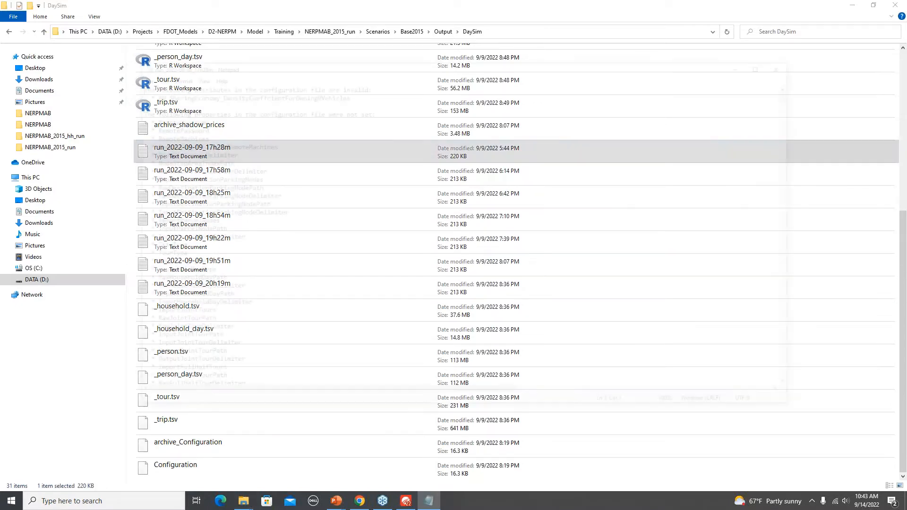
pyautogui.moveTo(794, 92); pyautogui.dragTo(759, 300)
pyautogui.scroll(-20, 588, 252)
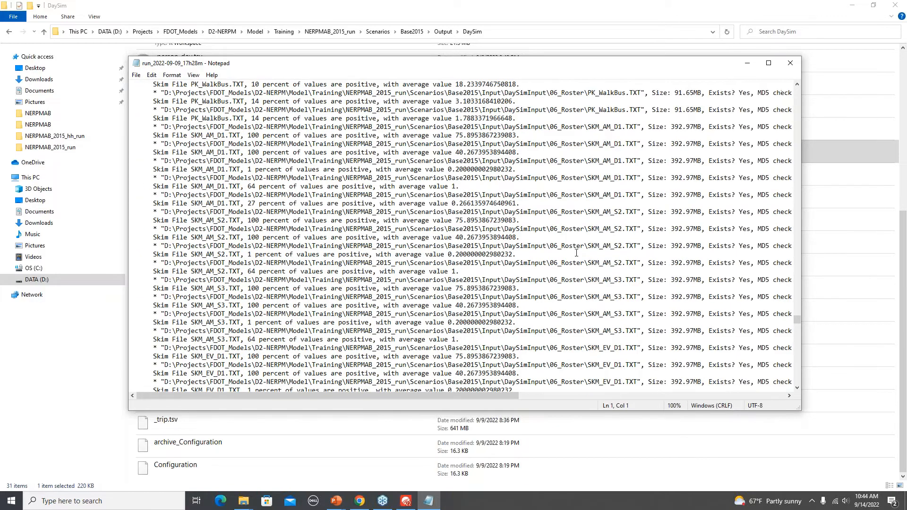
pyautogui.moveTo(793, 330); pyautogui.dragTo(787, 381)
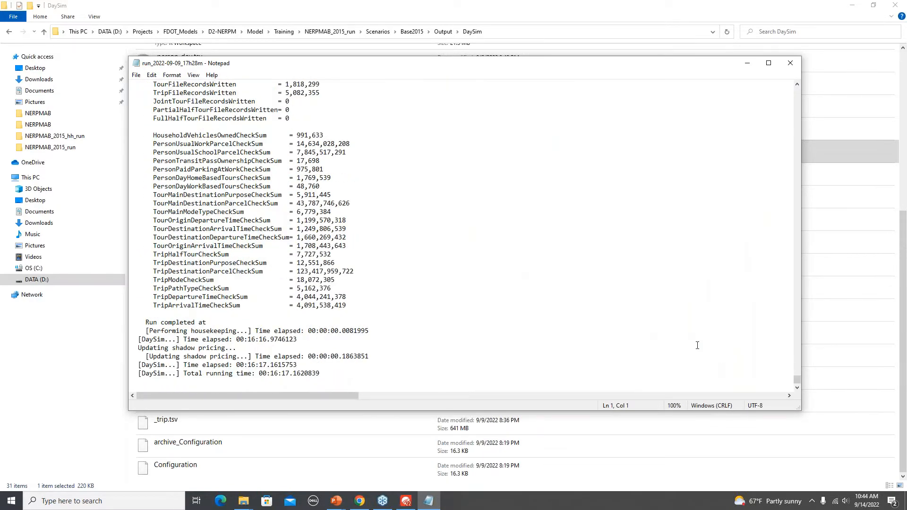
pyautogui.scroll(11, 697, 345)
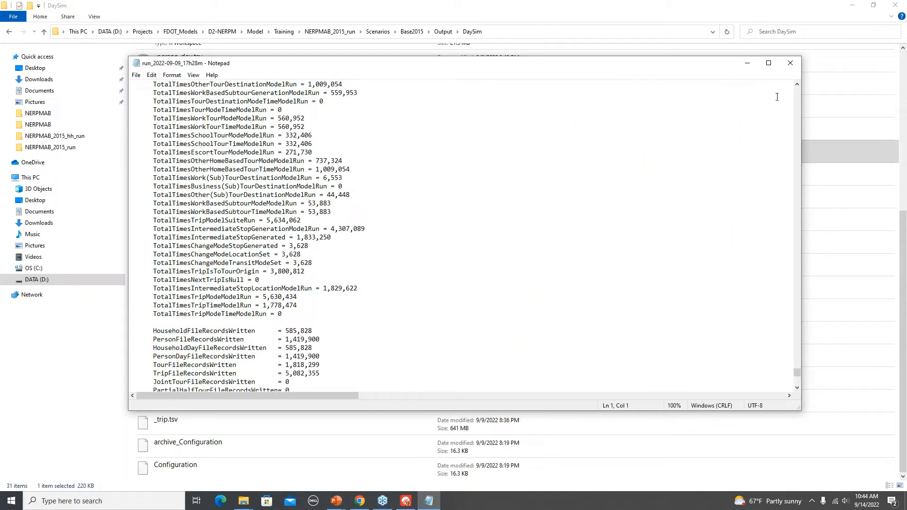
pyautogui.scroll(-11, 714, 151)
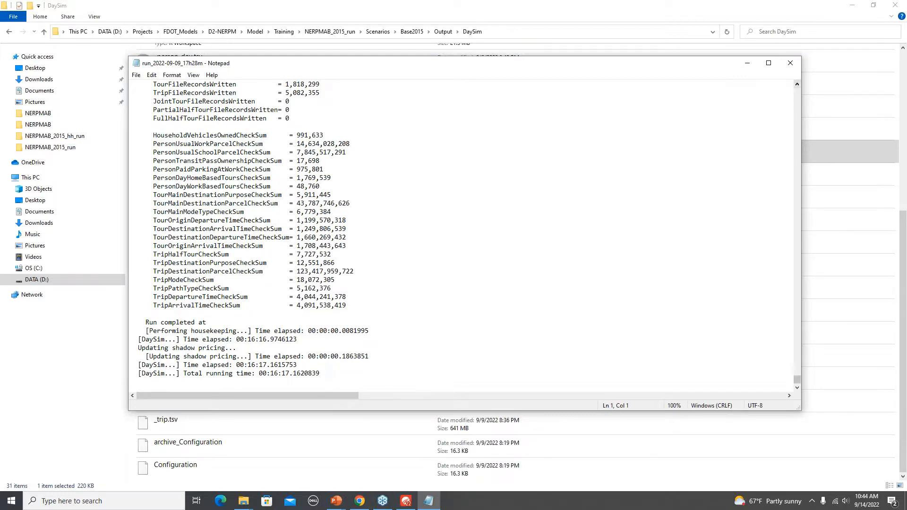
pyautogui.click(791, 62)
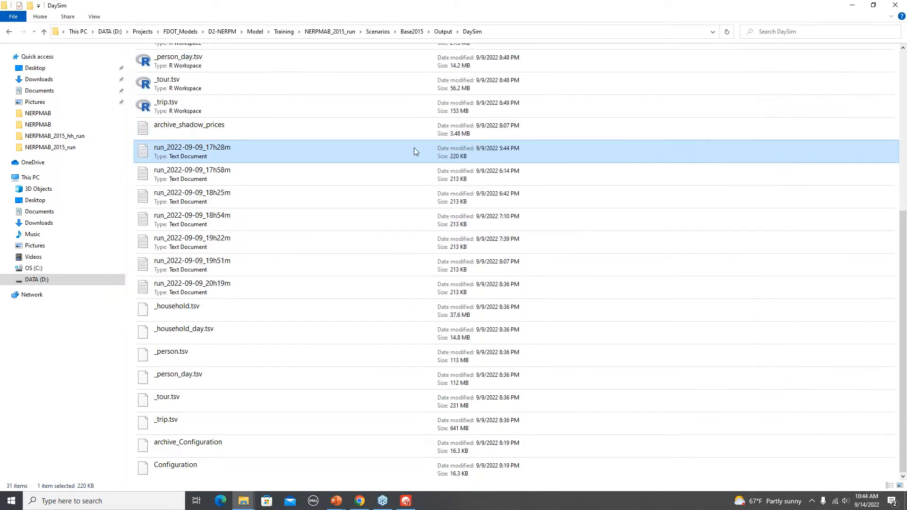
# - Return to the NERPMAB_2015_run folder, and switch to the PowerPoint slide show to present the link volumes, impedance and VMT slide
pyautogui.click(343, 33)
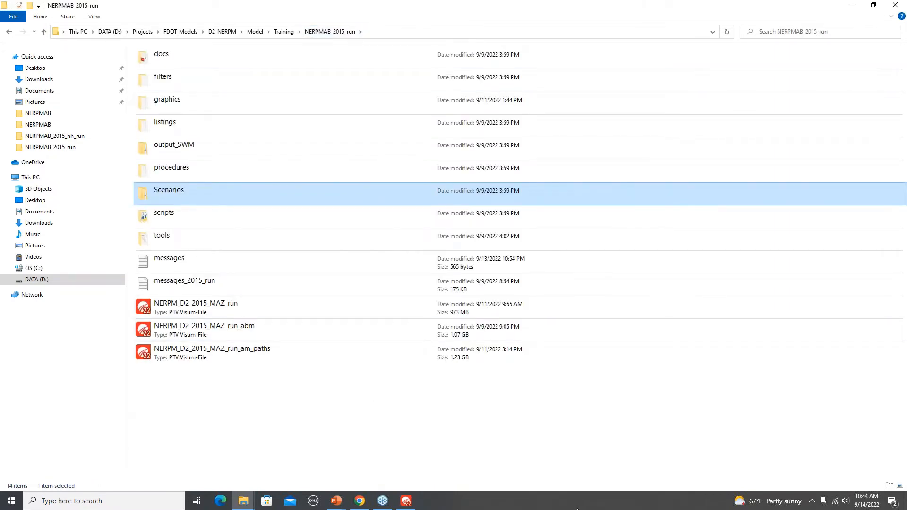
pyautogui.hotkey('alt', 'Tab')
pyautogui.hotkey('alt', 'Tab')
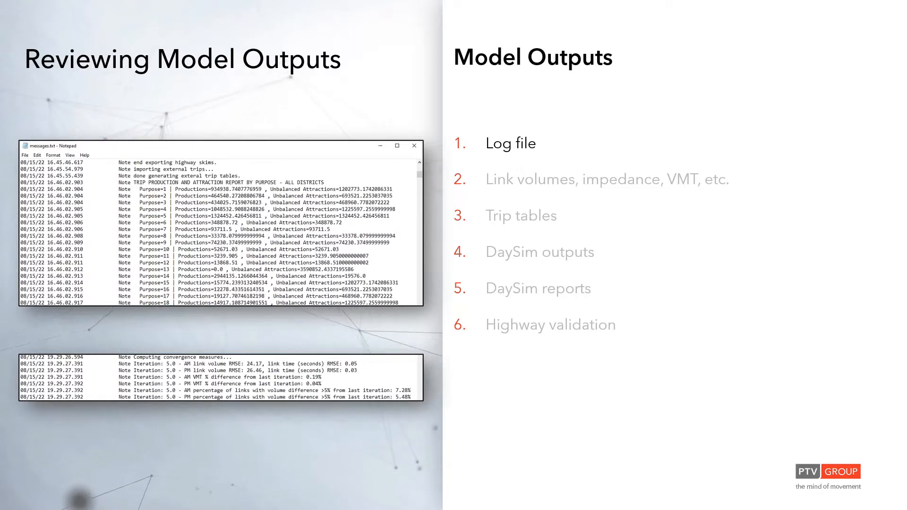
pyautogui.press('Right')
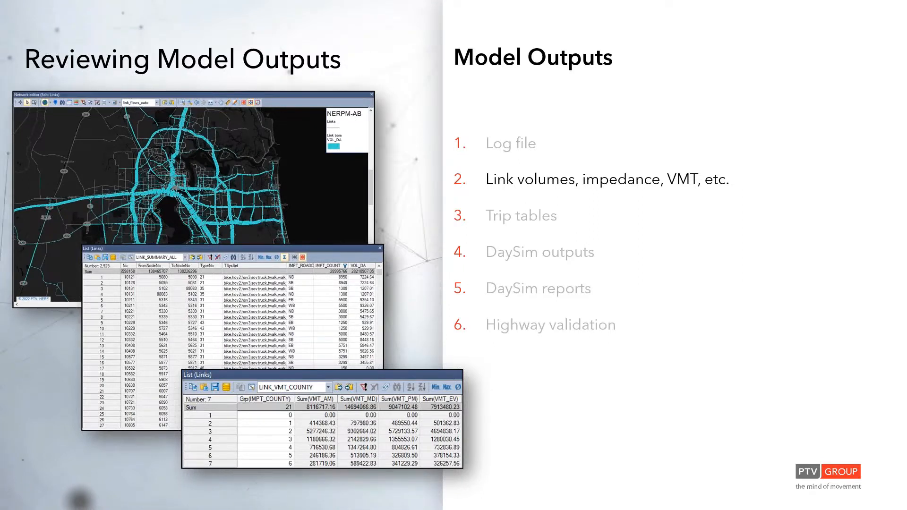
# - Switch to PTV Visum and close it without saving the changes to NERPM_D2_2015_MAZ.ver
pyautogui.hotkey('alt', 'Tab')
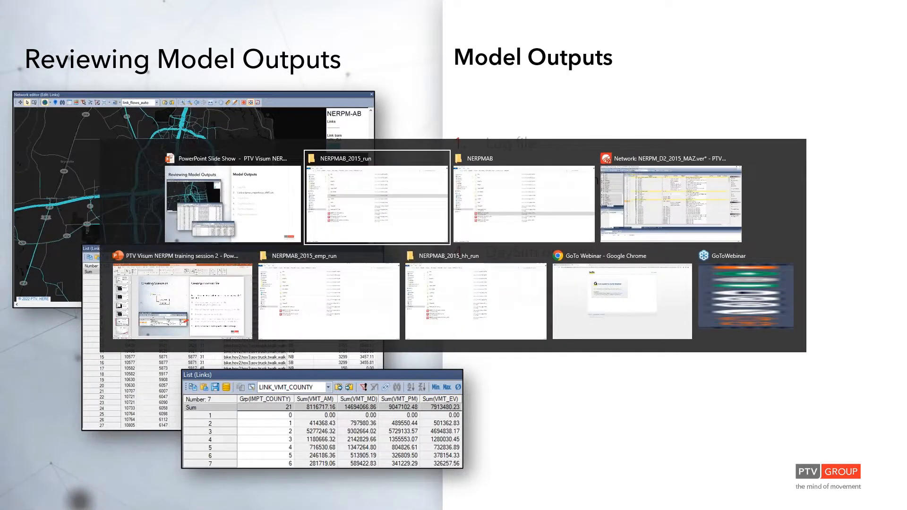
pyautogui.hotkey('alt', 'Tab')
pyautogui.hotkey('alt', 'Tab')
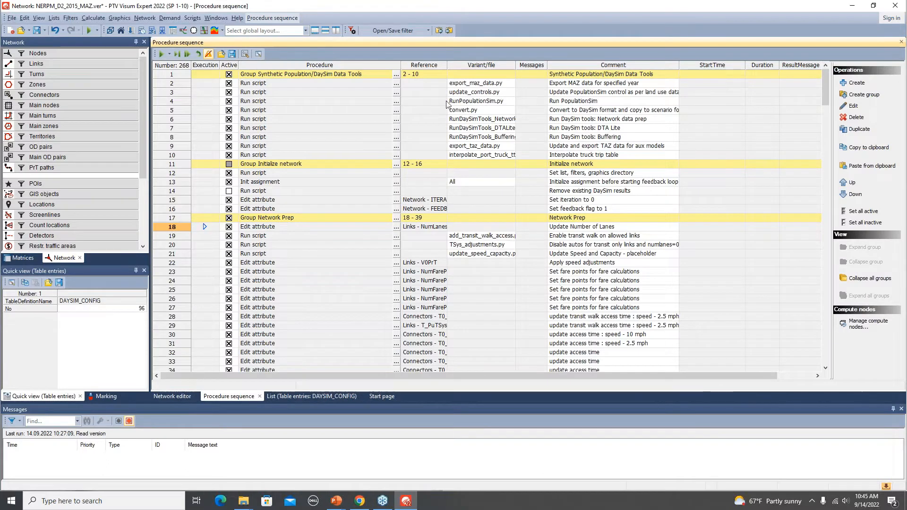
pyautogui.click(894, 6)
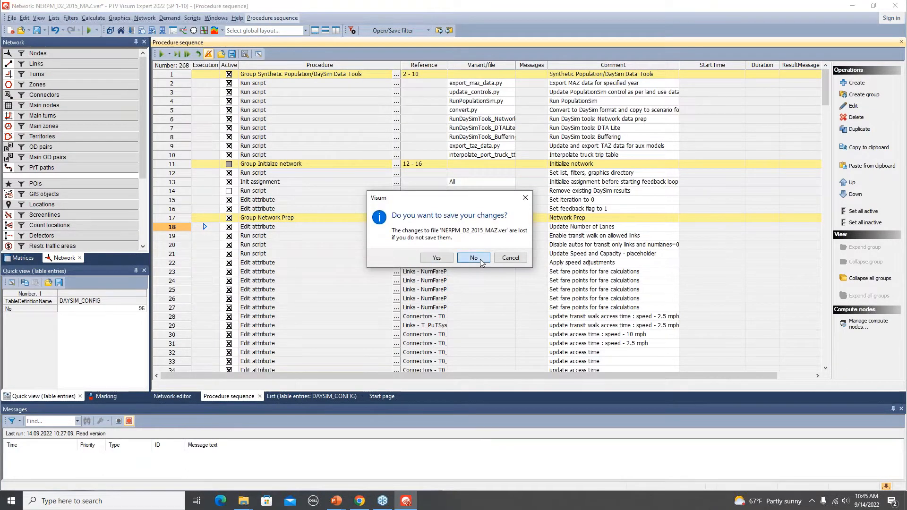
pyautogui.click(480, 259)
# - Open the NERPM_D2_2015_MAZ_run version file from the NERPMAB_2015_run folder in PTV Visum
pyautogui.hotkey('alt', 'Tab')
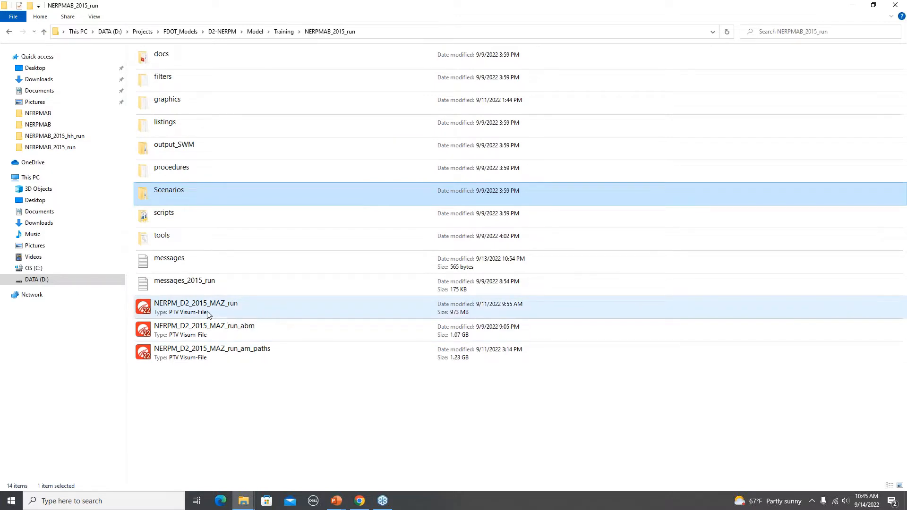
pyautogui.click(194, 313)
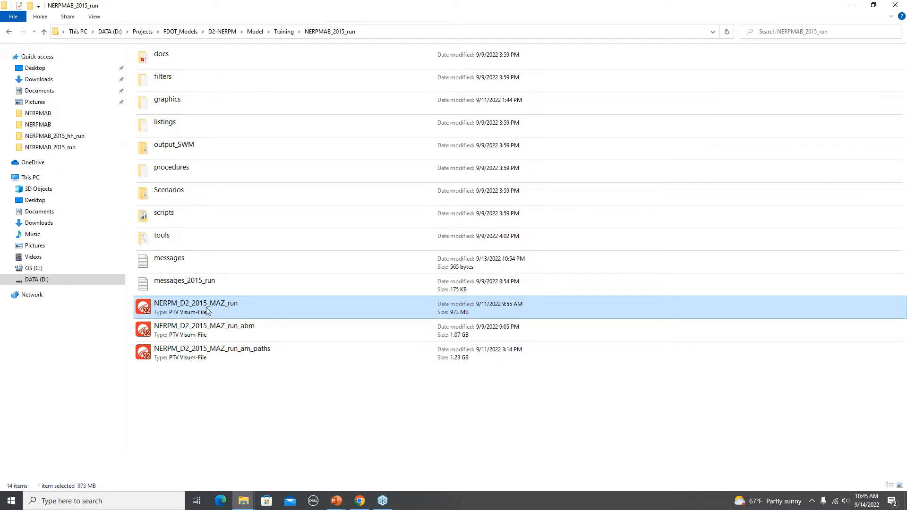
pyautogui.doubleClick(207, 310)
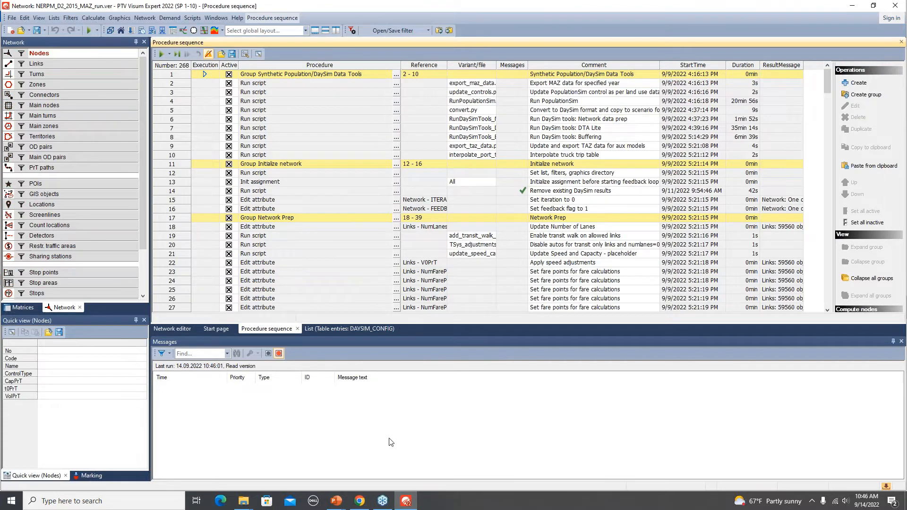
# - Close the Messages window, the DAYSIM_CONFIG table entries list and the start page, and show the network editor
pyautogui.click(901, 342)
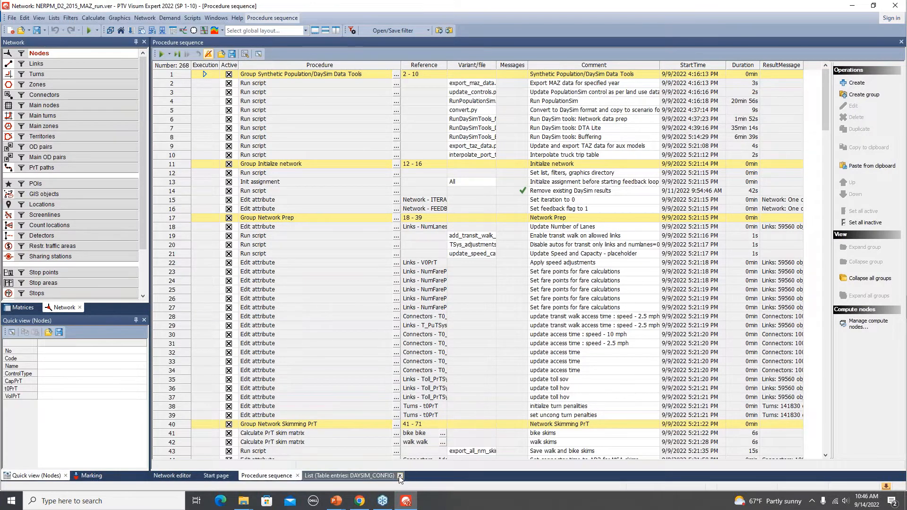
pyautogui.click(400, 476)
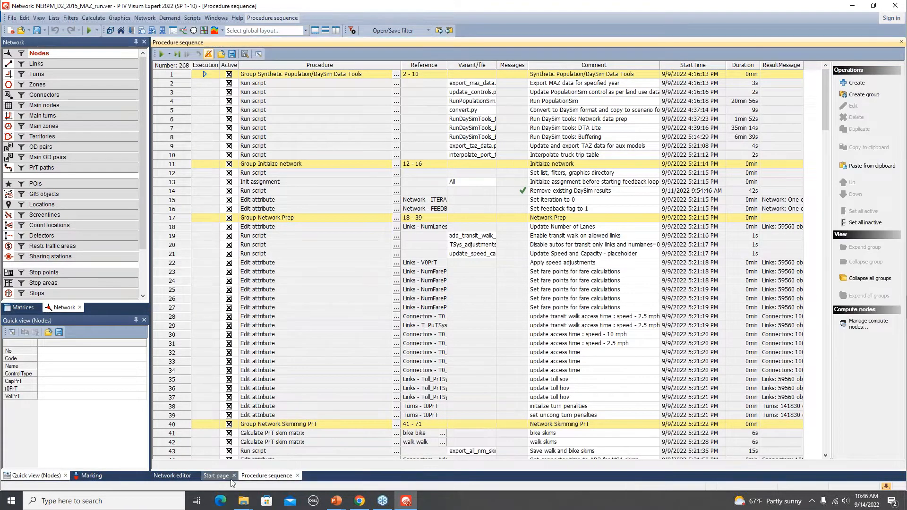
pyautogui.click(234, 475)
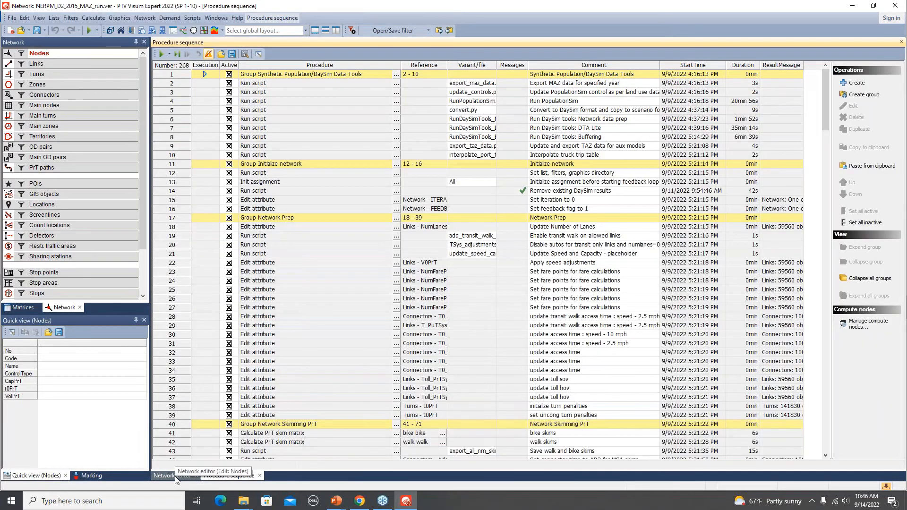
pyautogui.click(175, 476)
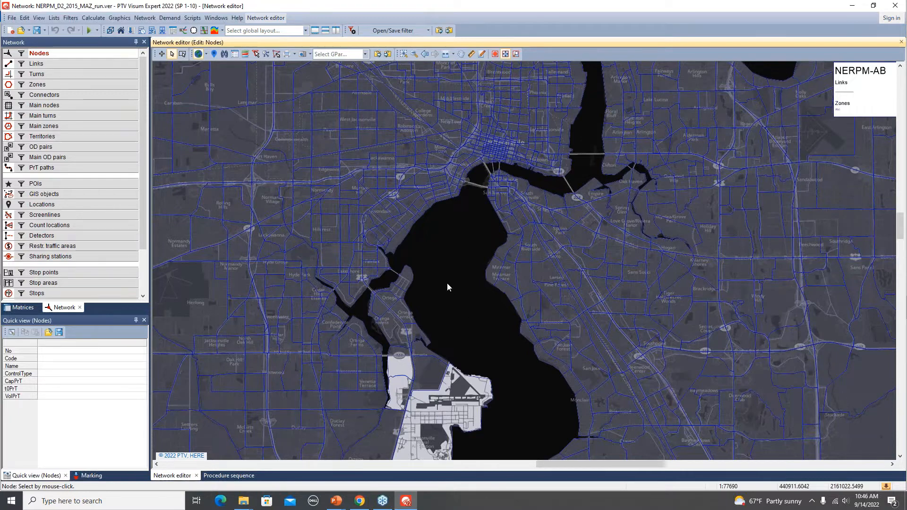
# - Make links the active network object type and hide the zones layer on the map
pyautogui.scroll(-2, 447, 284)
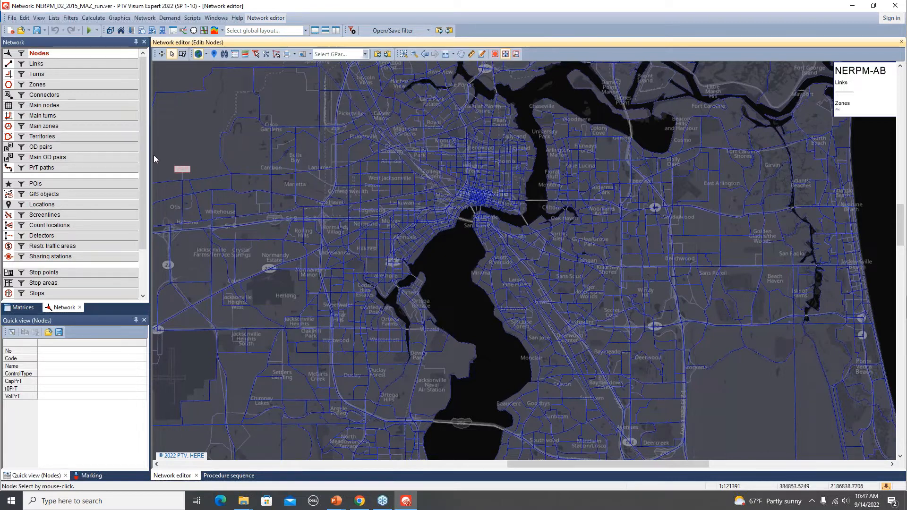
pyautogui.click(67, 66)
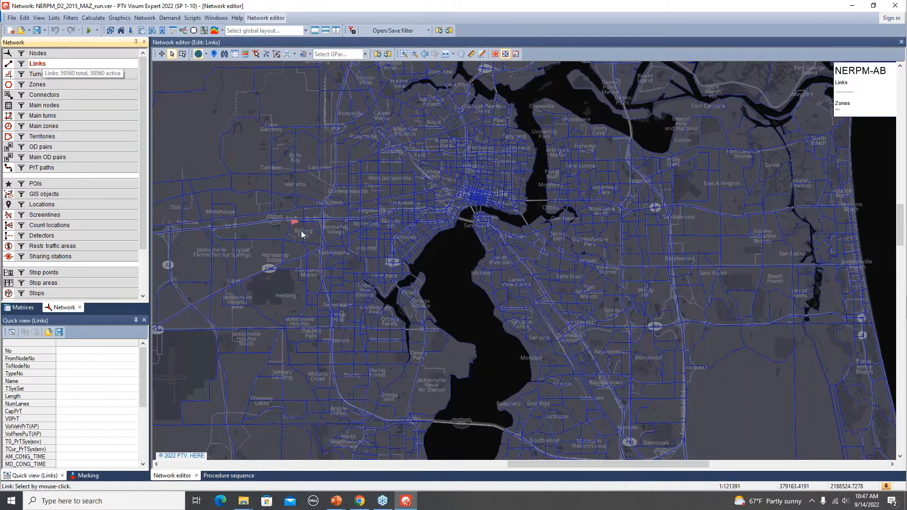
pyautogui.click(8, 85)
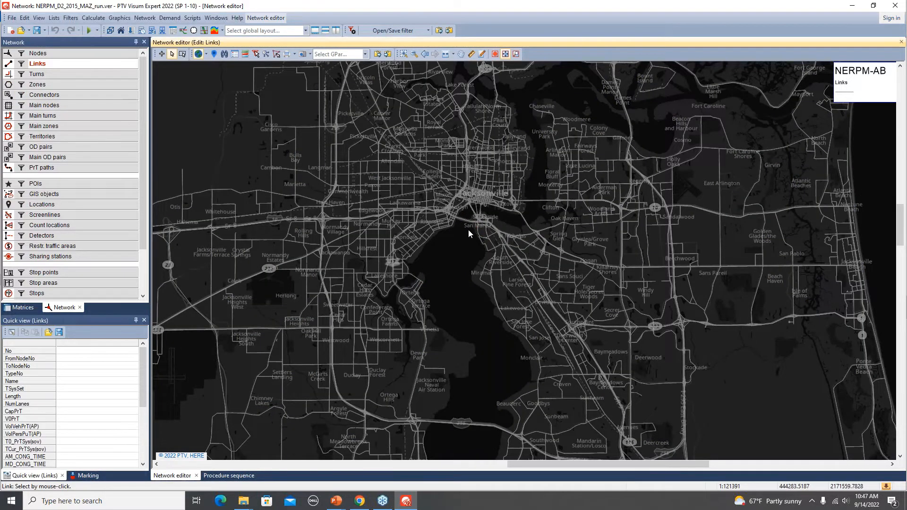
# - Select the westbound I-95 link on the Fuller Warren Bridge and enlarge the quick view to show more of its attributes
pyautogui.scroll(2, 468, 228)
pyautogui.scroll(3, 469, 229)
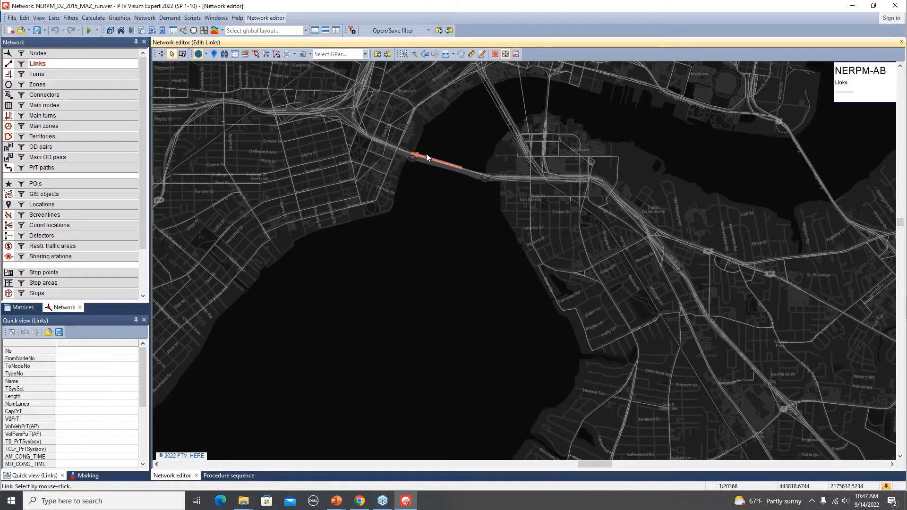
pyautogui.click(426, 154)
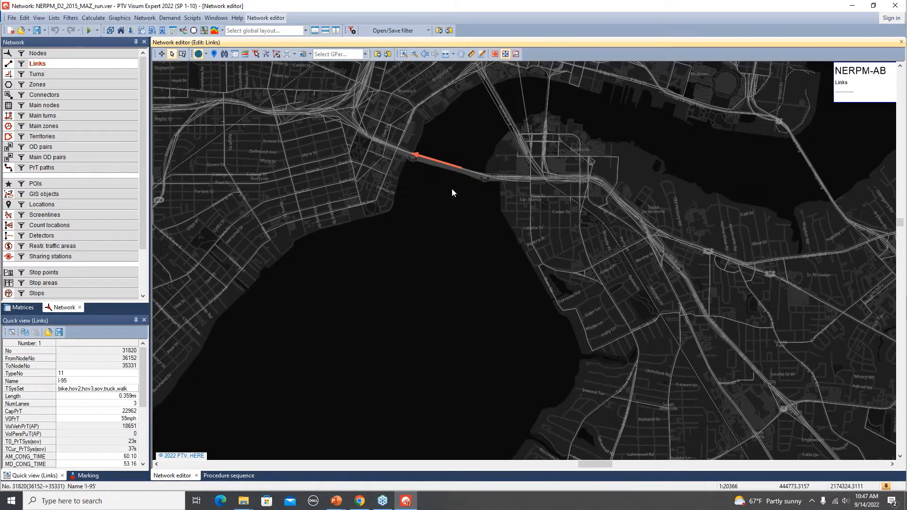
pyautogui.scroll(2, 428, 171)
pyautogui.scroll(2, 427, 171)
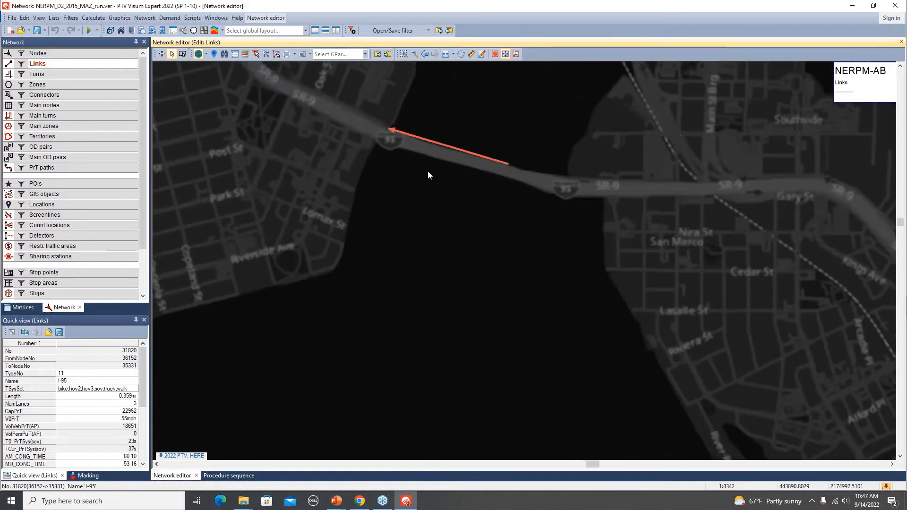
pyautogui.scroll(3, 452, 129)
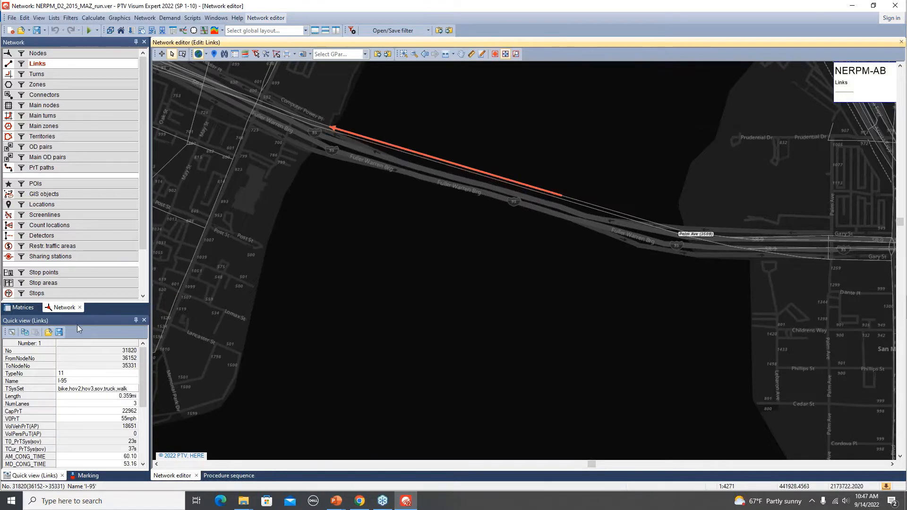
pyautogui.moveTo(100, 314); pyautogui.dragTo(104, 276)
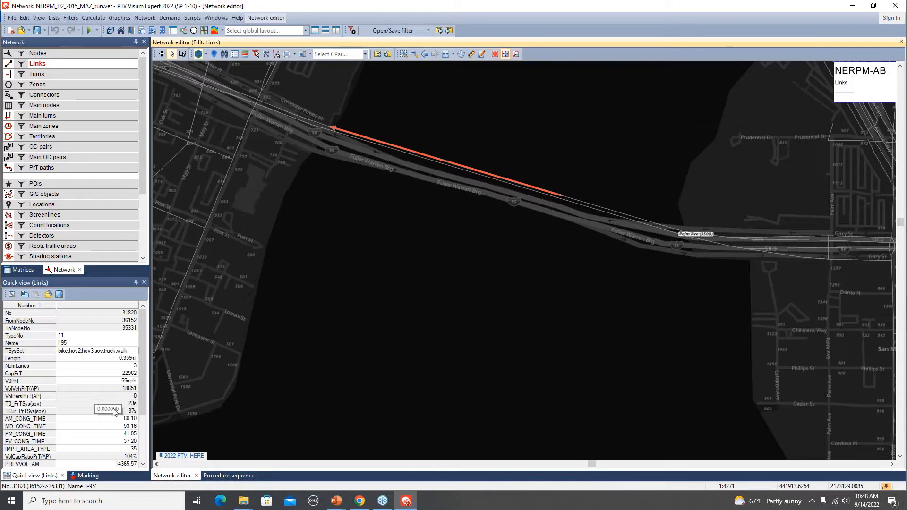
# - Bring up the procedure sequence and collapse all of its groups
pyautogui.click(230, 476)
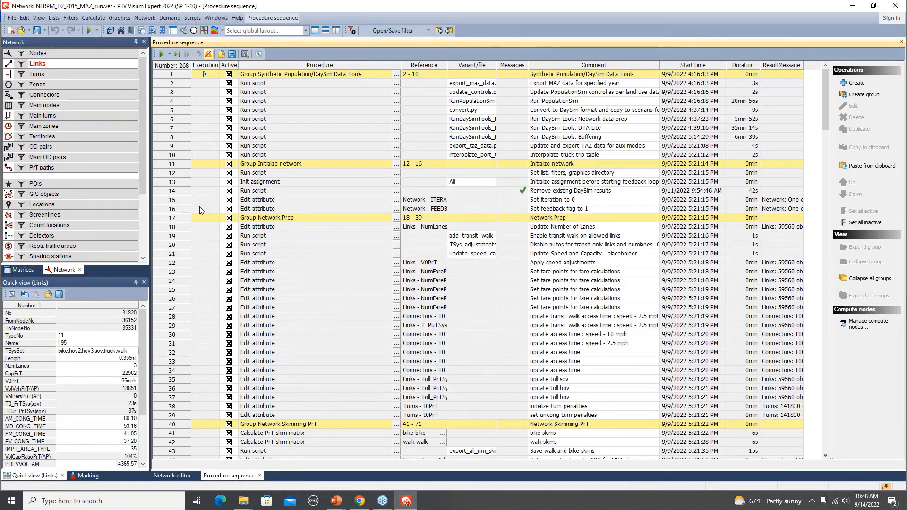
pyautogui.rightClick(183, 208)
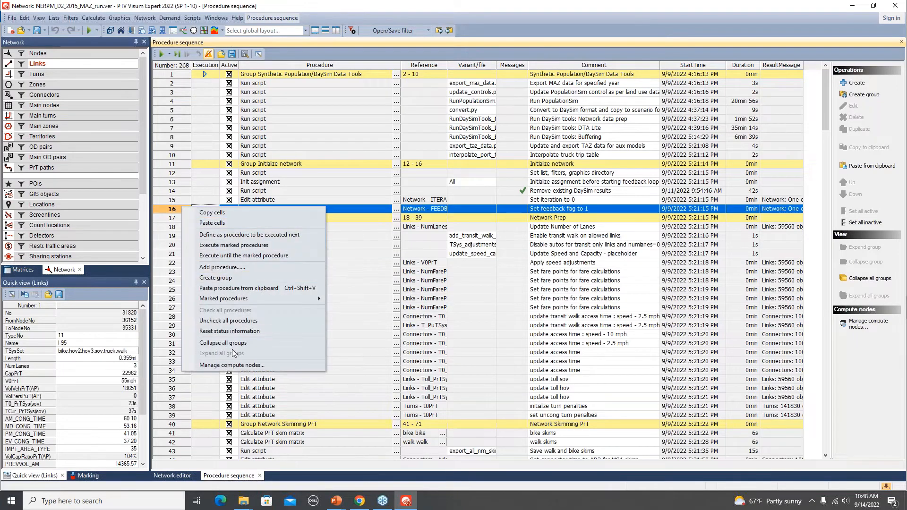
pyautogui.click(226, 344)
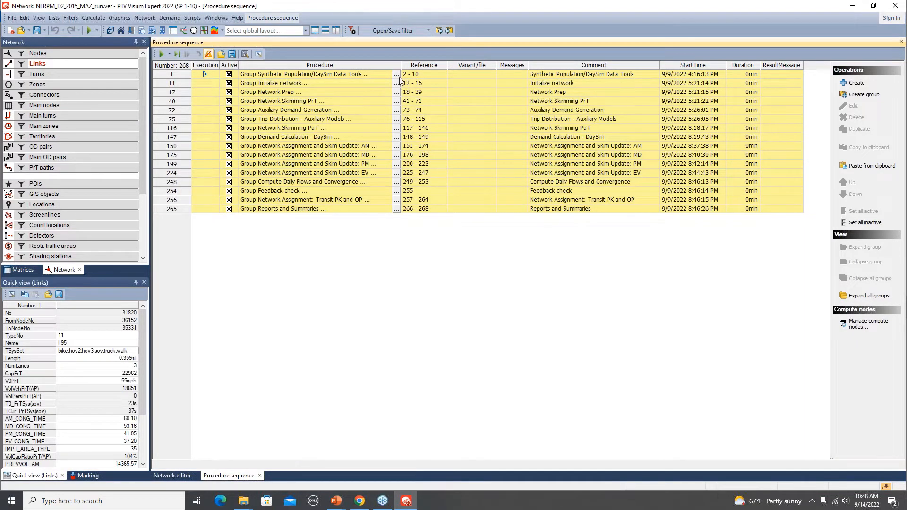
# - Go through the four Network Assignment and Skim Update groups for AM, MD, PM and EV
pyautogui.click(329, 147)
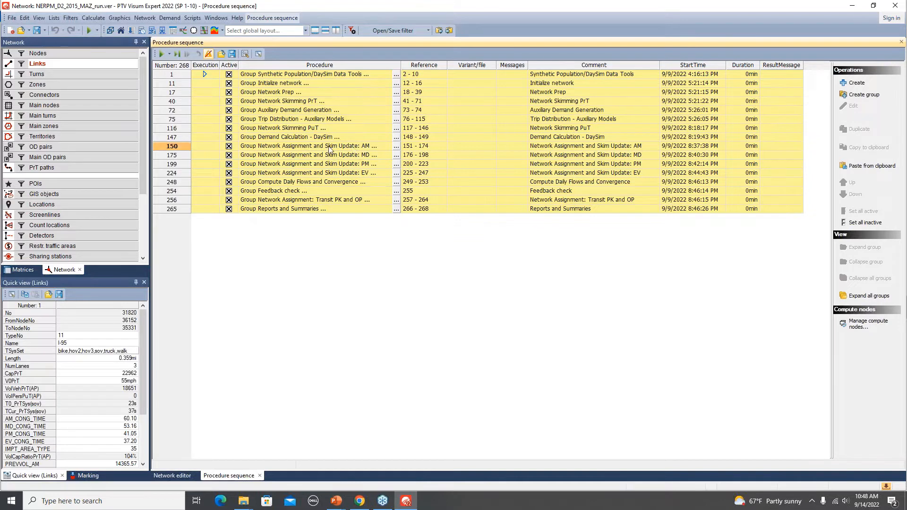
pyautogui.click(372, 156)
pyautogui.click(373, 165)
pyautogui.click(373, 172)
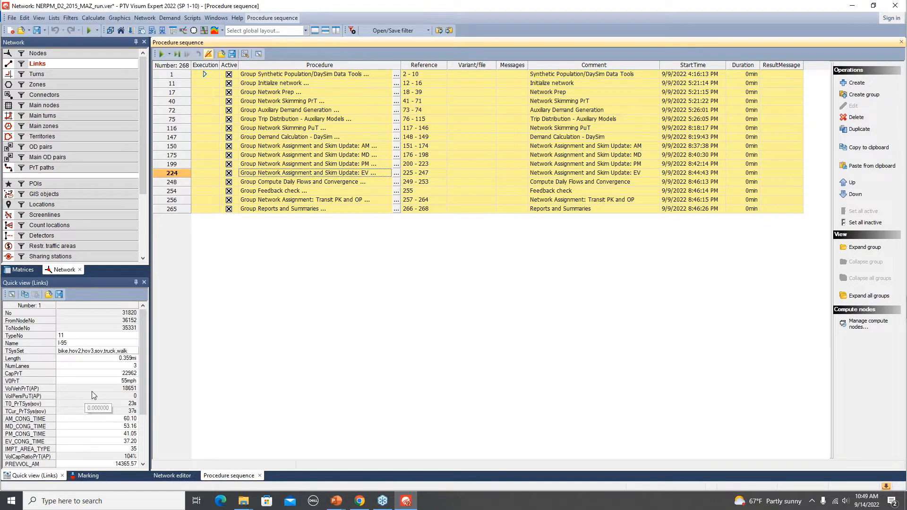
# - Review the I-95 link's volume attributes in the quick view, and relate them to the AM network assignment group in the procedure sequence
pyautogui.click(177, 475)
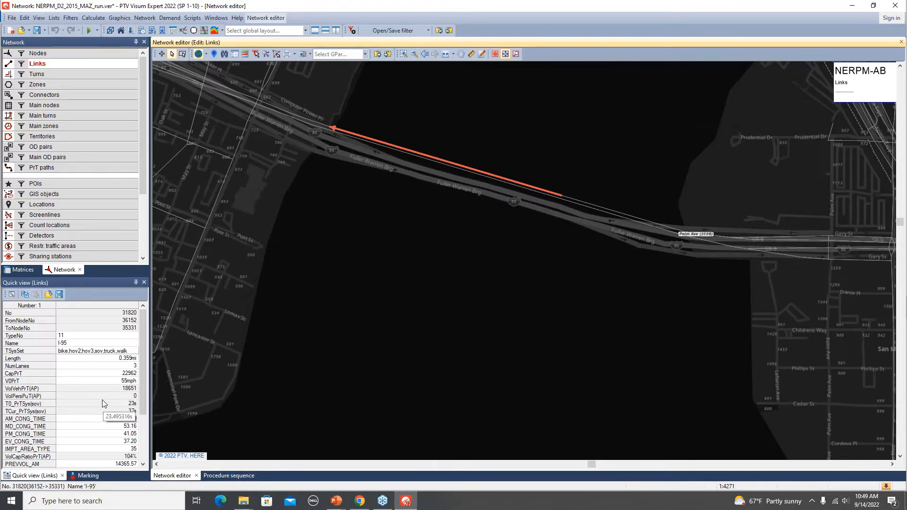
pyautogui.scroll(-3, 102, 399)
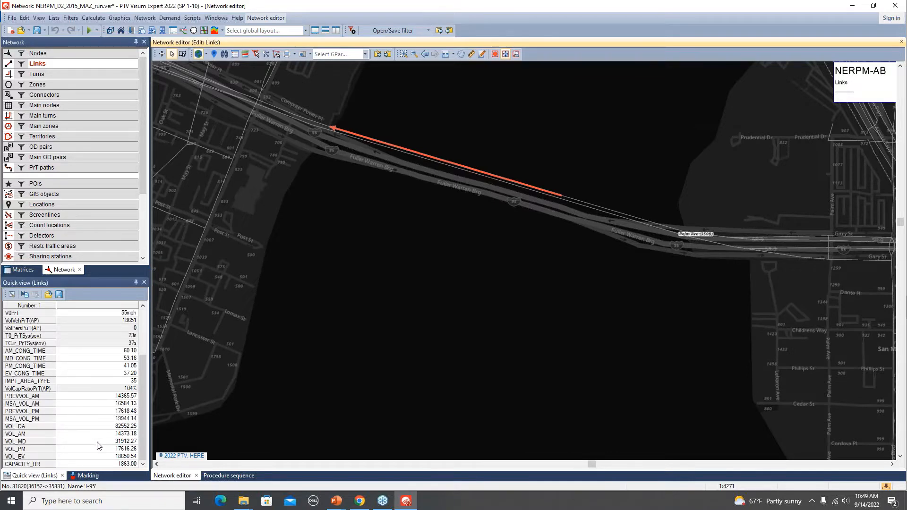
pyautogui.click(229, 475)
pyautogui.click(212, 146)
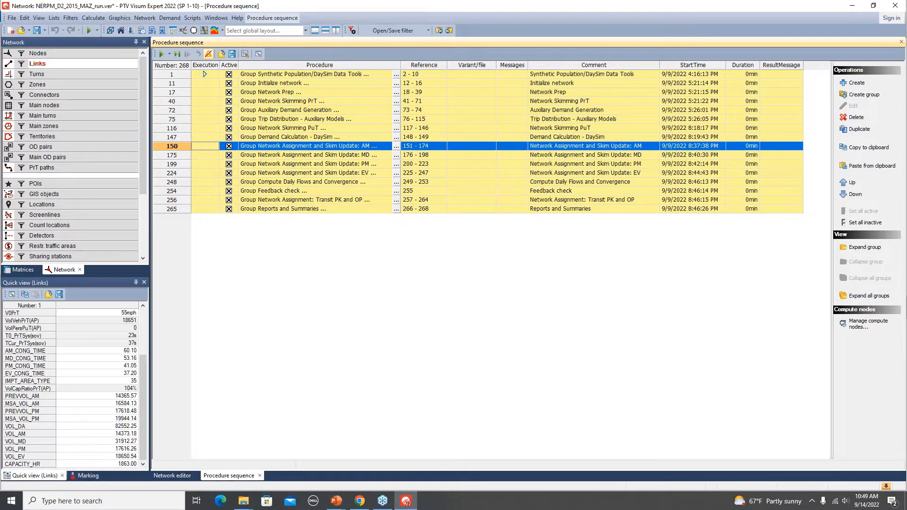
# - Examine the I-95 link's daily volume VOL_DA alongside its congested time and period volume attributes, with the network editor shown again
pyautogui.click(43, 426)
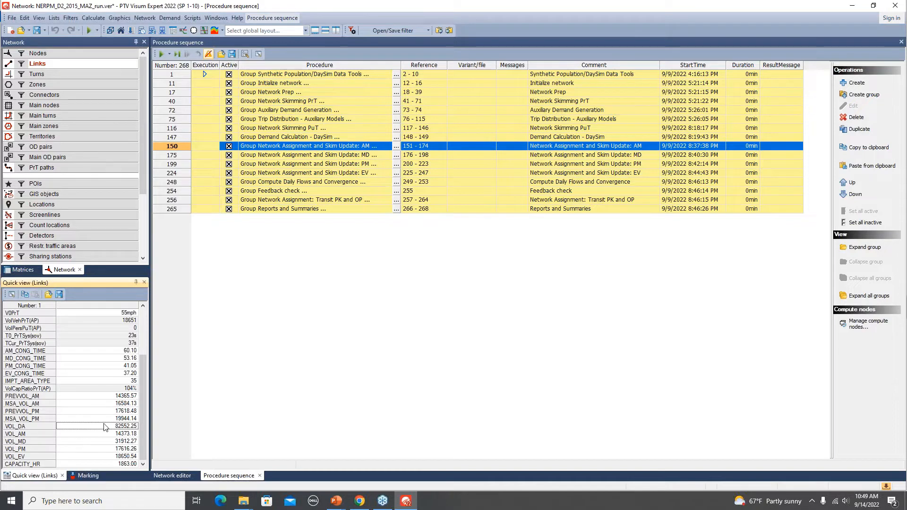
pyautogui.moveTo(145, 399); pyautogui.dragTo(145, 387)
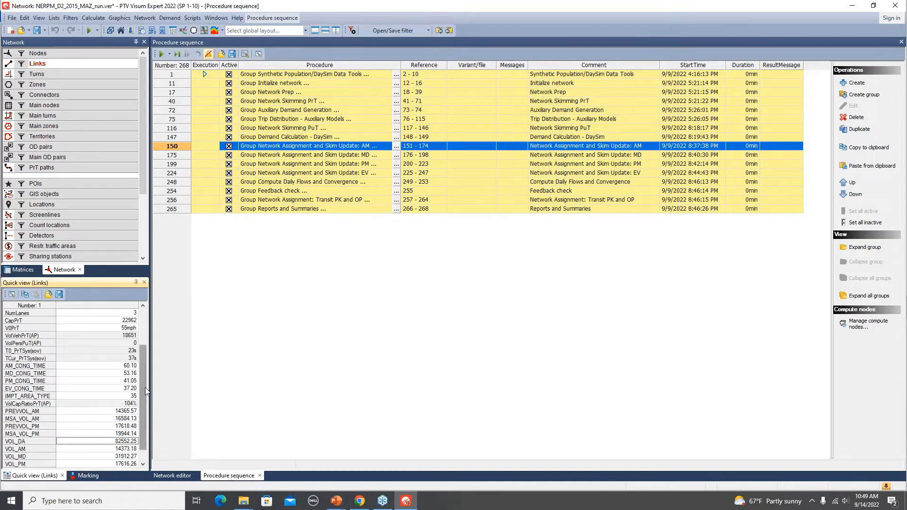
pyautogui.click(188, 478)
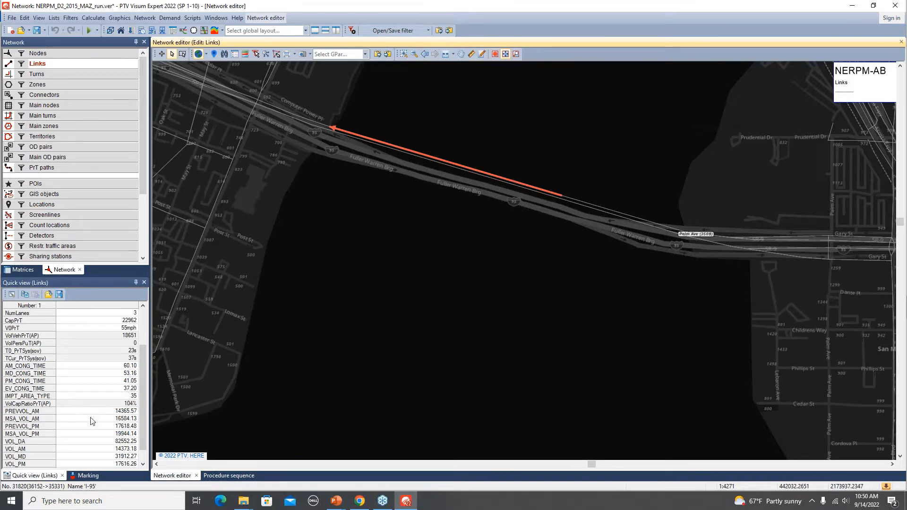
pyautogui.scroll(-1, 99, 427)
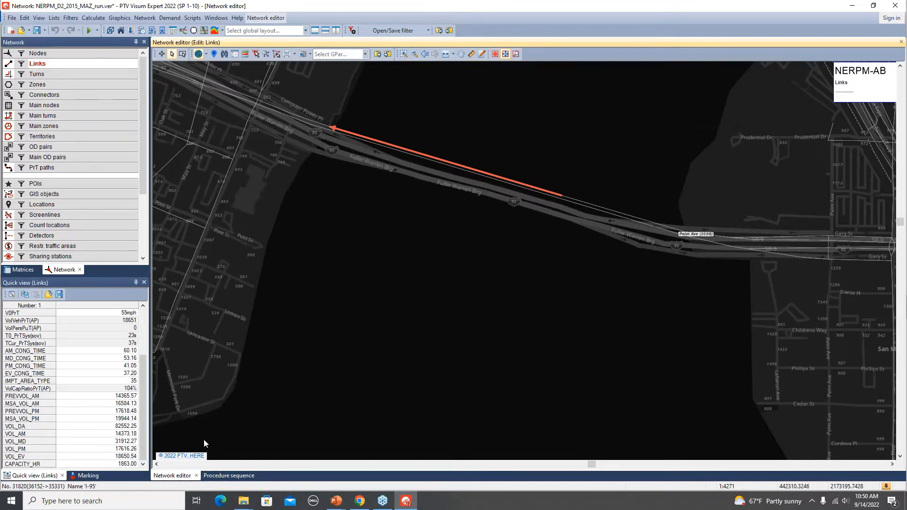
pyautogui.click(126, 428)
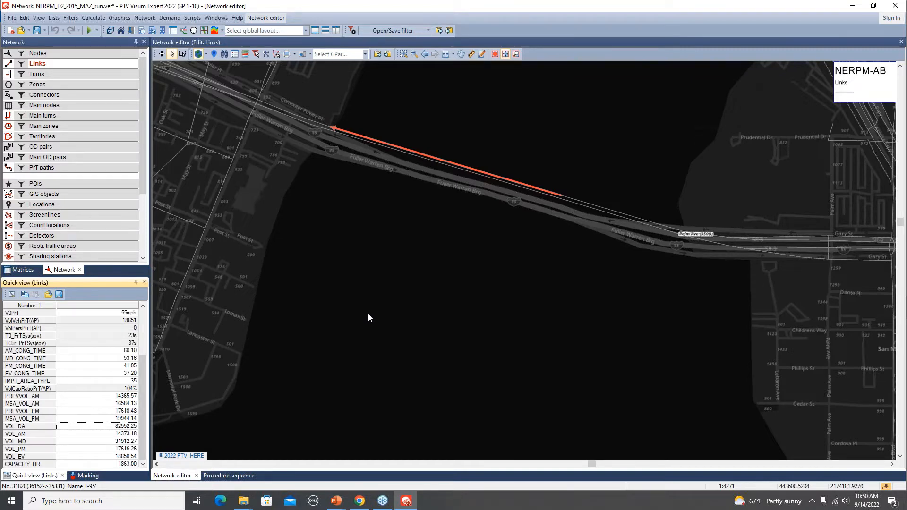
# - Open the list of all links and look across its attribute columns
pyautogui.scroll(-2, 368, 316)
pyautogui.scroll(-3, 368, 318)
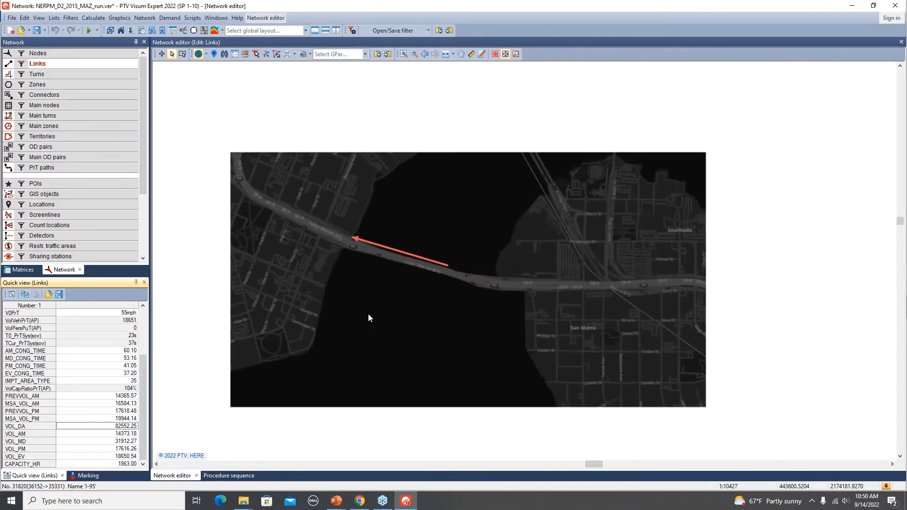
pyautogui.scroll(-4, 368, 315)
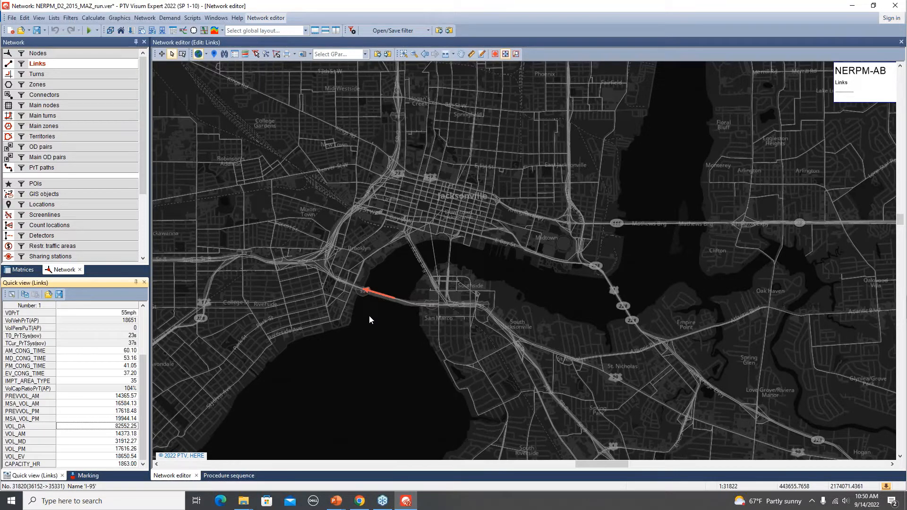
pyautogui.rightClick(62, 66)
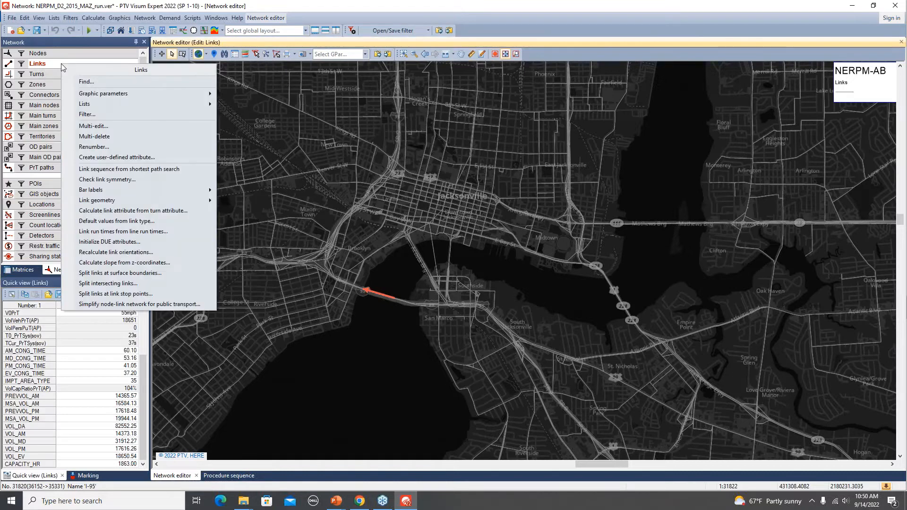
pyautogui.moveTo(145, 106)
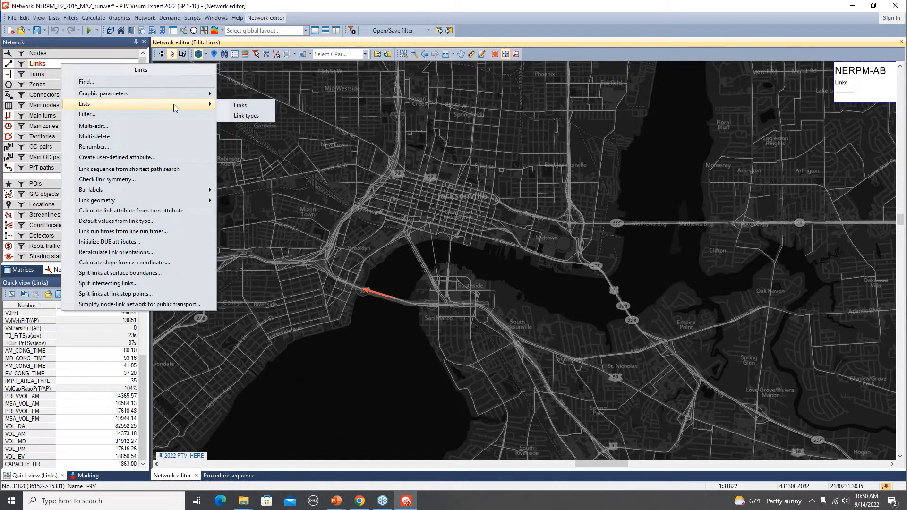
pyautogui.click(254, 105)
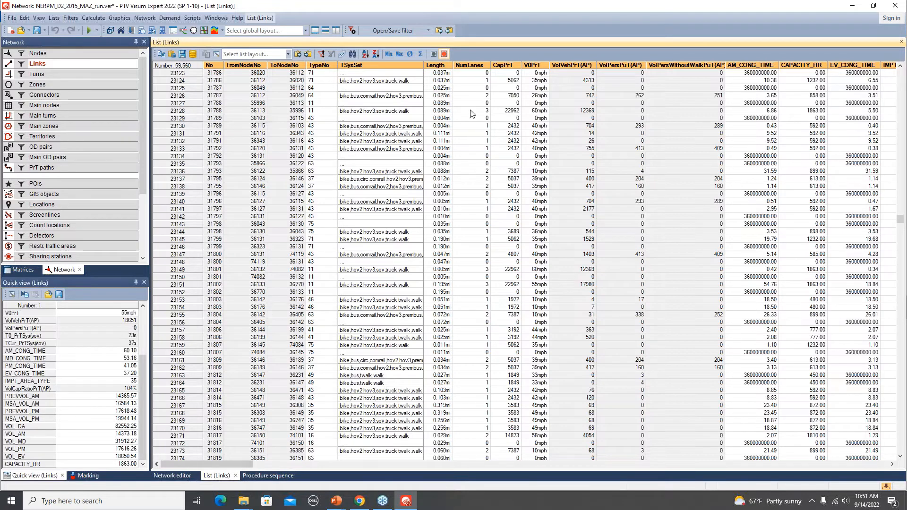
pyautogui.moveTo(236, 467); pyautogui.dragTo(865, 505)
pyautogui.moveTo(833, 465); pyautogui.dragTo(208, 473)
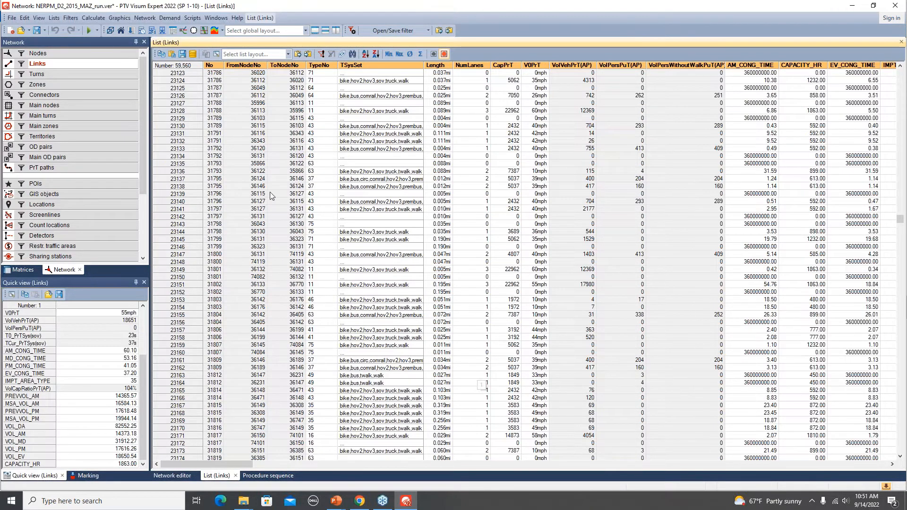
# - Open the attribute selection for the links list and review the chosen attributes, including the VCR, VMT and VOL fields
pyautogui.click(216, 55)
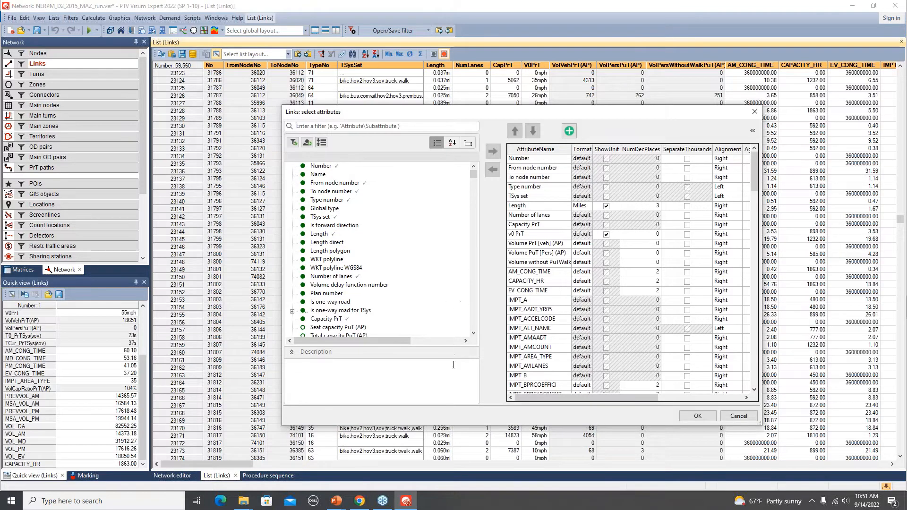
pyautogui.moveTo(470, 114); pyautogui.dragTo(380, 81)
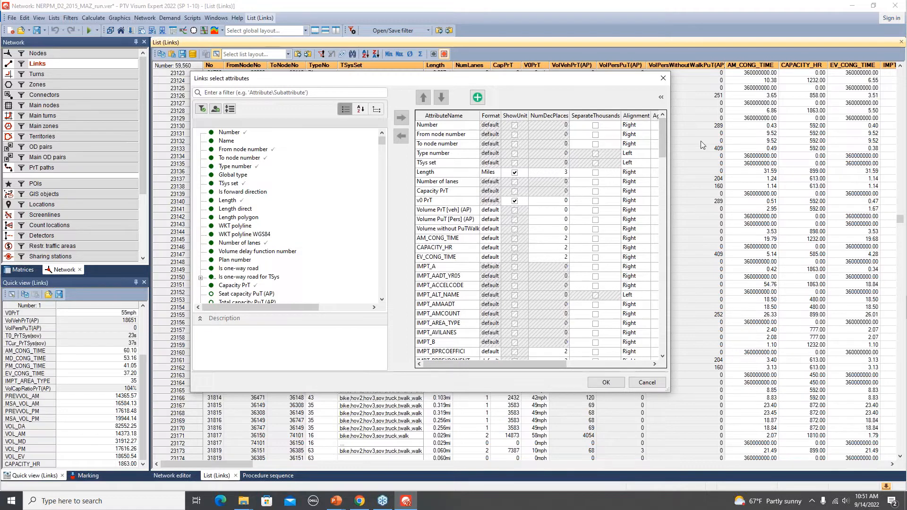
pyautogui.moveTo(662, 136); pyautogui.dragTo(670, 336)
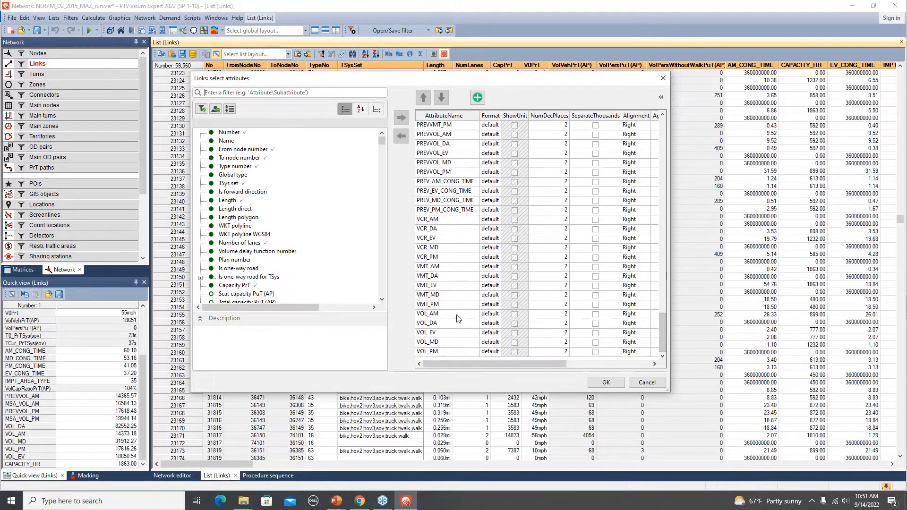
pyautogui.moveTo(664, 342); pyautogui.dragTo(631, 140)
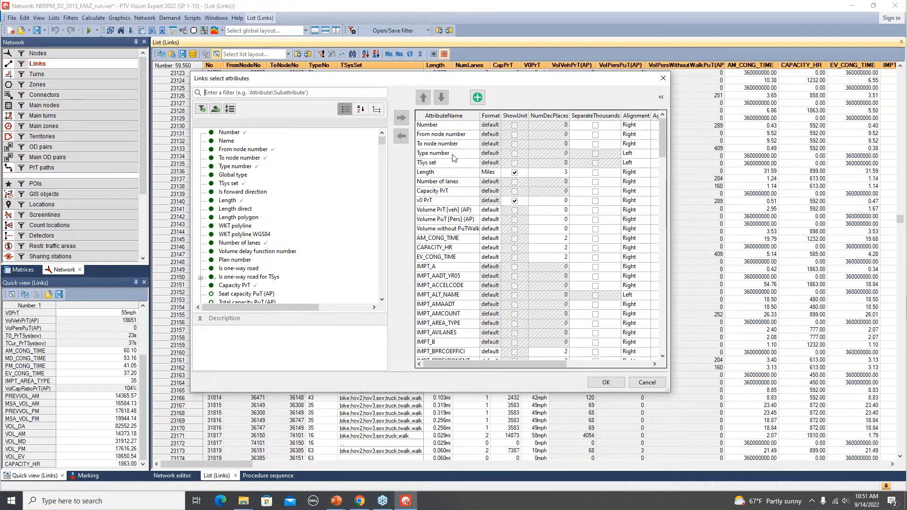
# - Remove the links list attributes from Volume PrT [veh] (AP) through VMT_PM, keeping the five VOL fields, and apply the selection
pyautogui.click(428, 212)
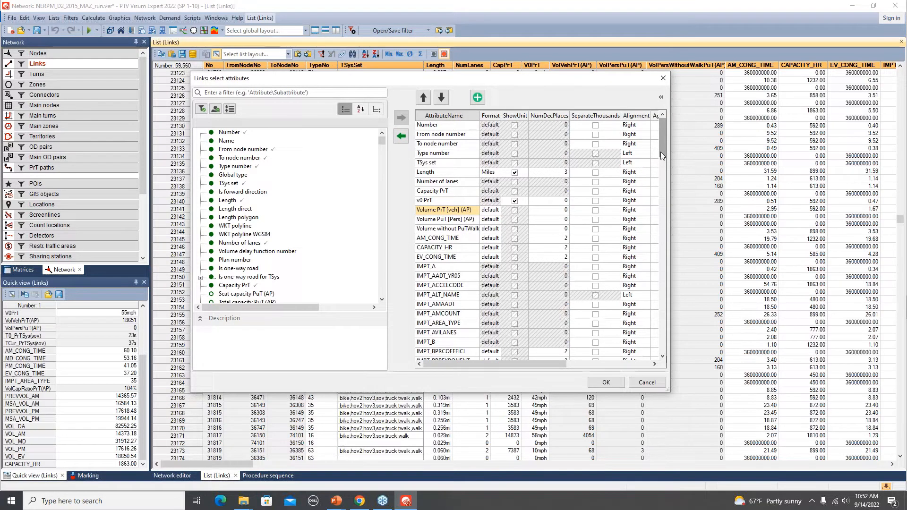
pyautogui.click(401, 137)
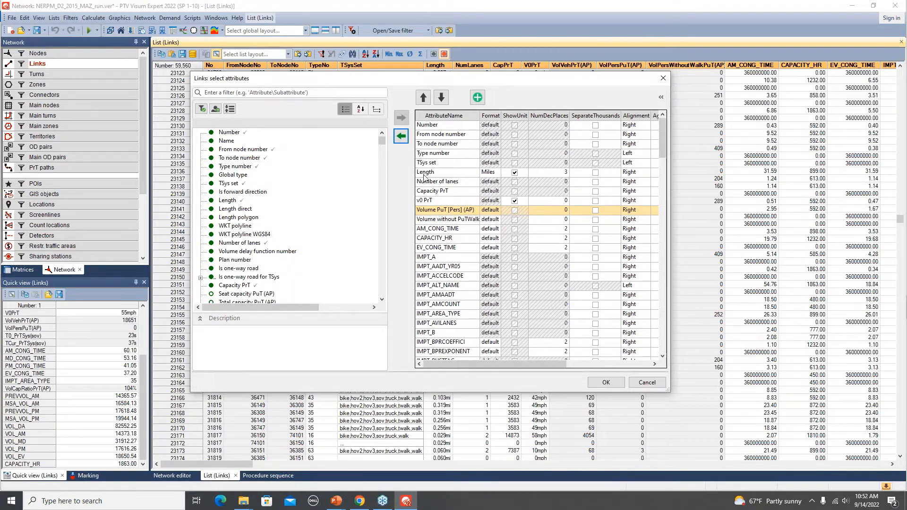
pyautogui.click(493, 209)
pyautogui.moveTo(664, 149); pyautogui.dragTo(660, 166)
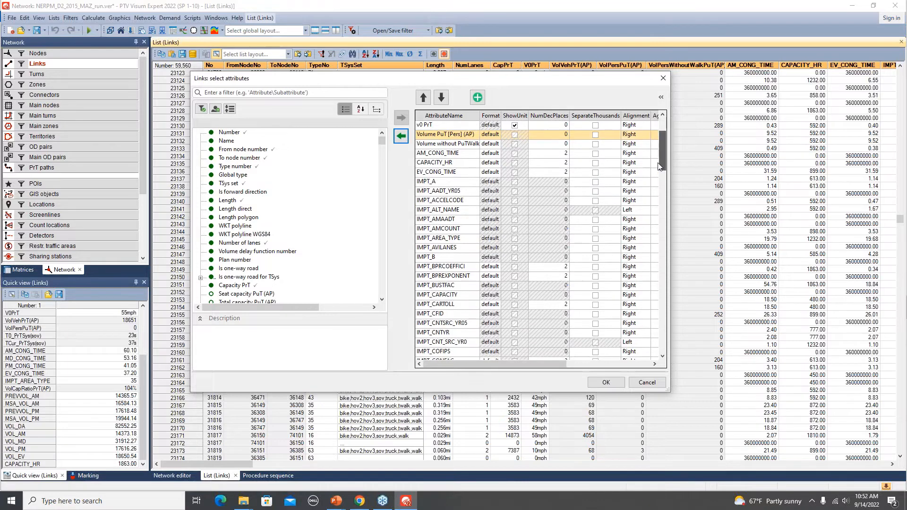
pyautogui.click(443, 135)
pyautogui.click(450, 144)
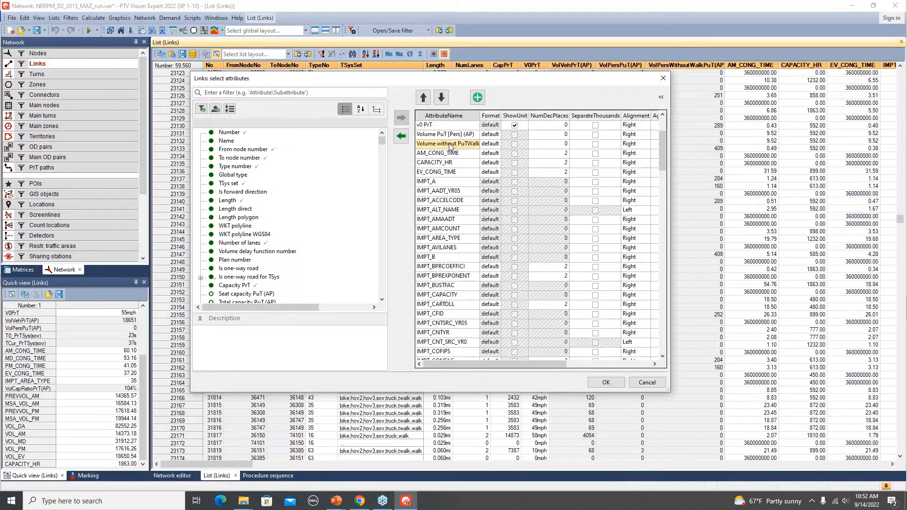
pyautogui.click(445, 136)
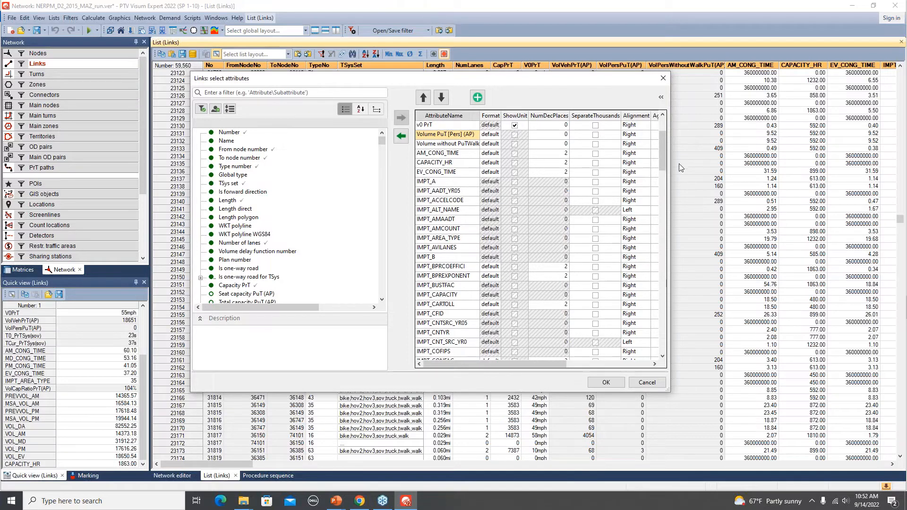
pyautogui.moveTo(662, 155); pyautogui.dragTo(656, 344)
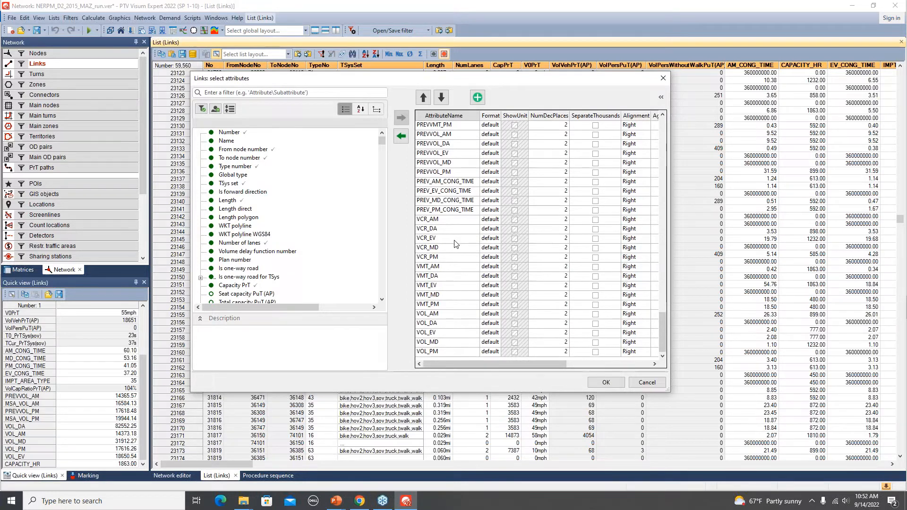
pyautogui.keyDown('shift'); pyautogui.click(444, 306); pyautogui.keyUp('shift')
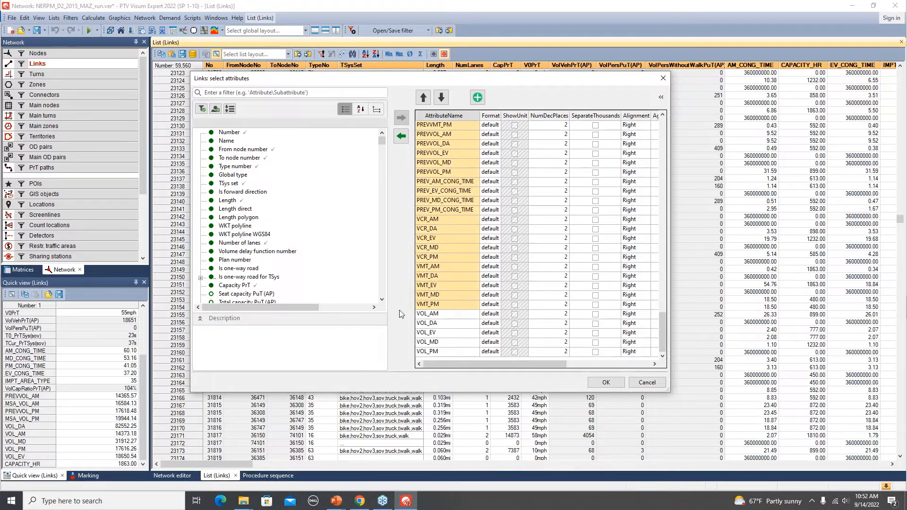
pyautogui.click(401, 137)
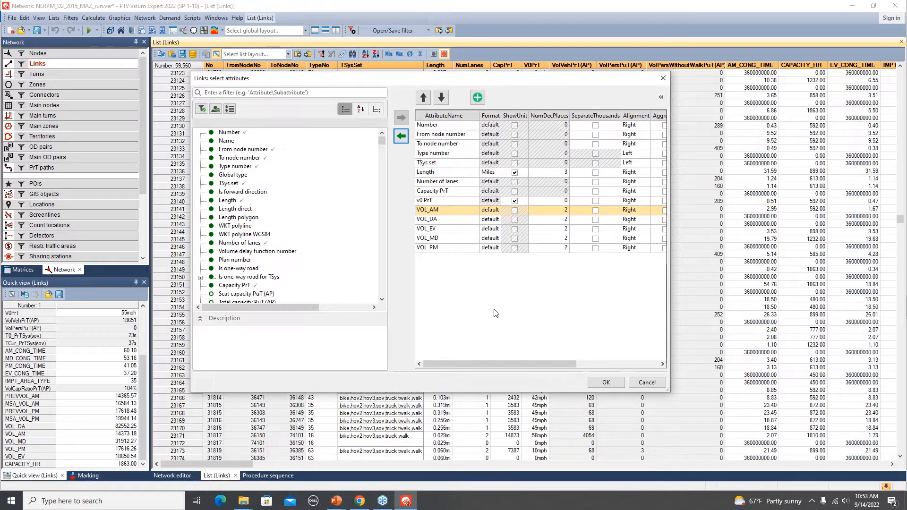
pyautogui.click(606, 385)
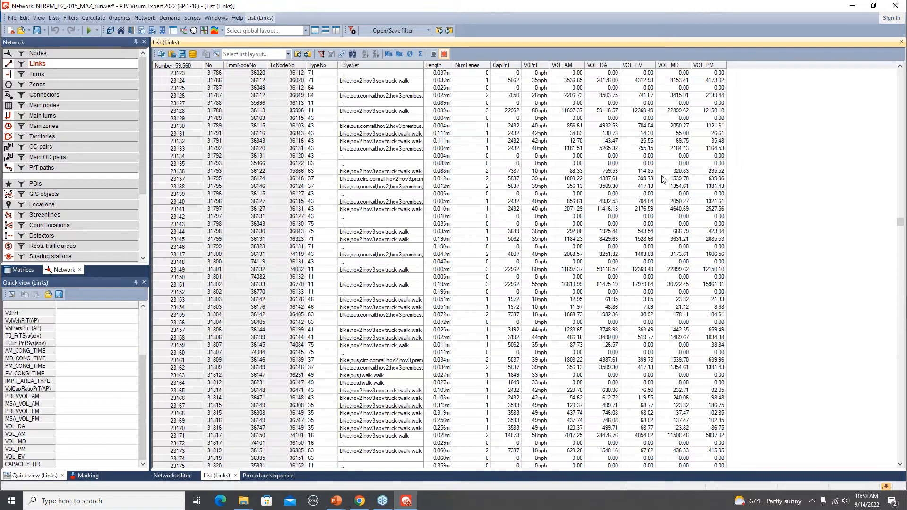
# - Close the procedure sequence and arrange the network editor and links list vertically, with the VOL columns in view
pyautogui.scroll(1, 662, 178)
pyautogui.scroll(2, 662, 179)
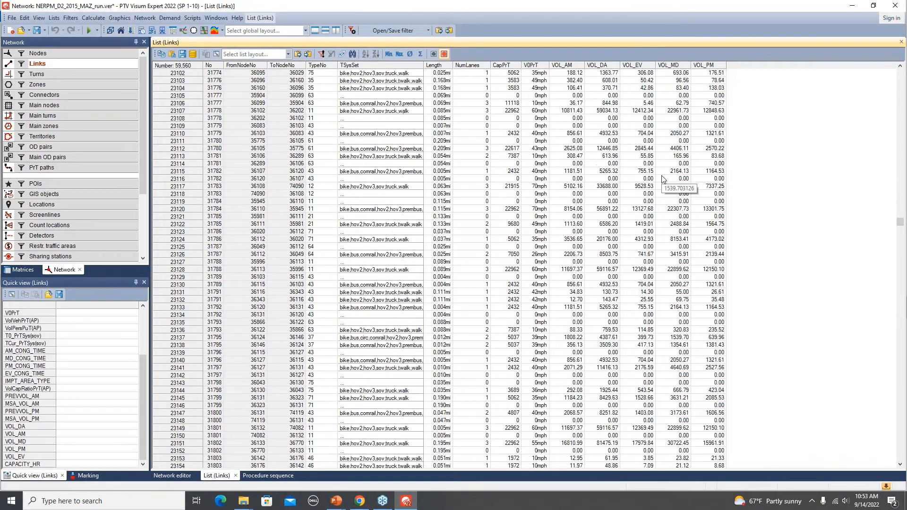
pyautogui.scroll(13, 661, 179)
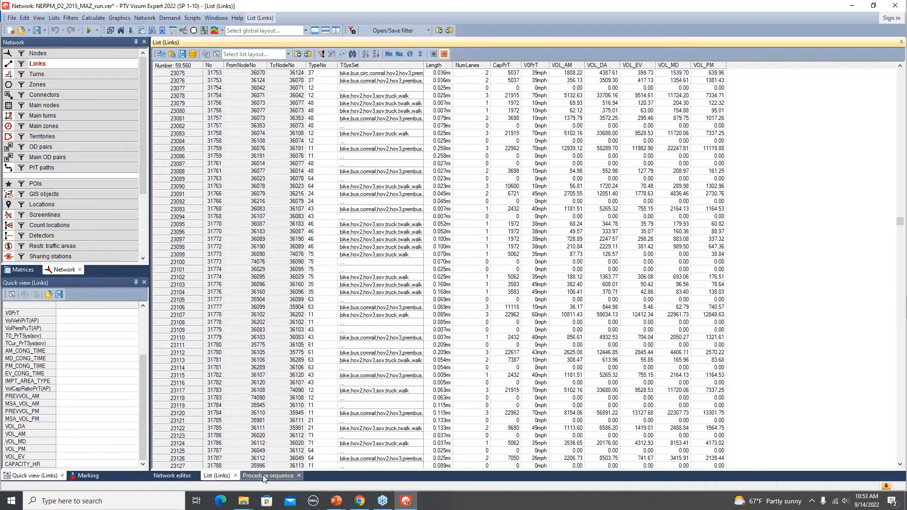
pyautogui.click(298, 476)
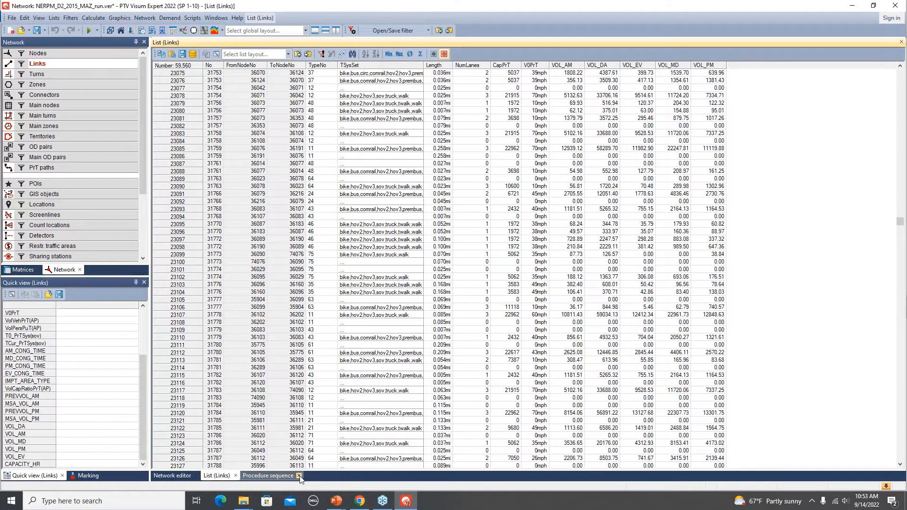
pyautogui.click(335, 31)
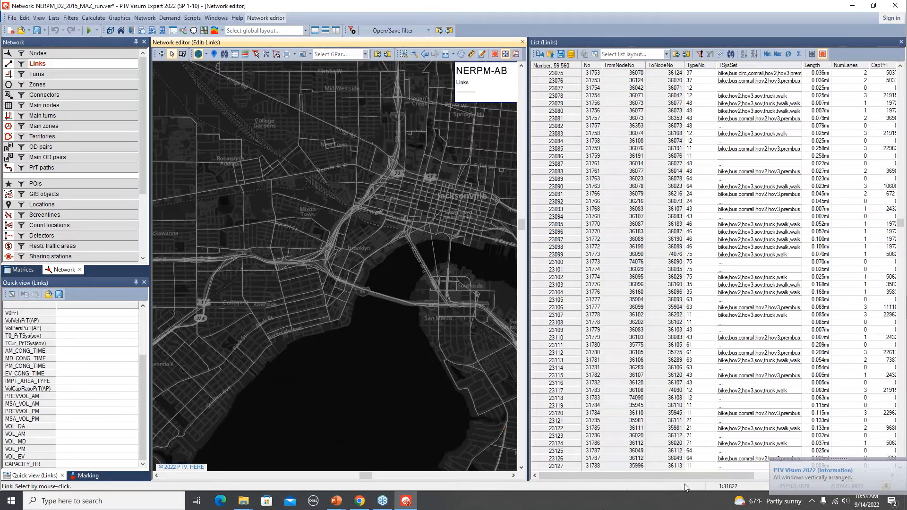
pyautogui.moveTo(633, 475); pyautogui.dragTo(767, 469)
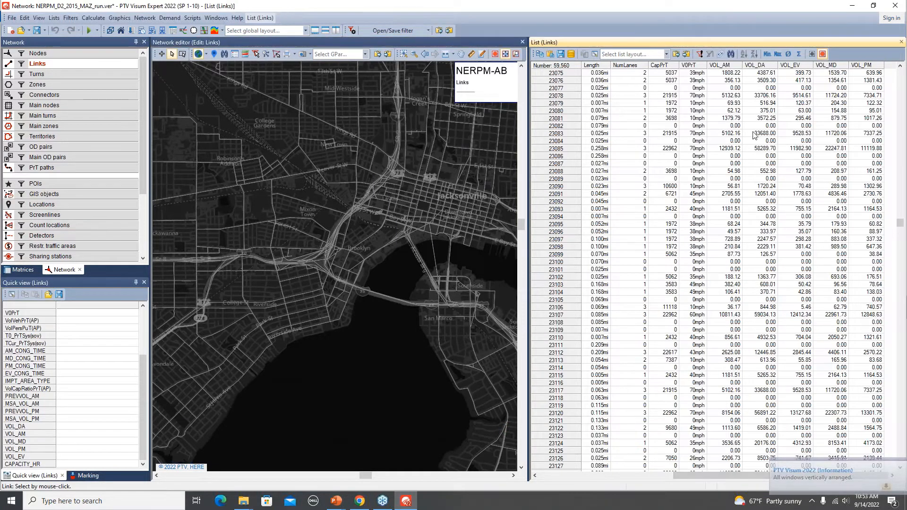
# - Select the link in list row 23085 and examine its map location and its volume and congested time attributes in the quick view
pyautogui.click(567, 149)
pyautogui.scroll(2, 341, 310)
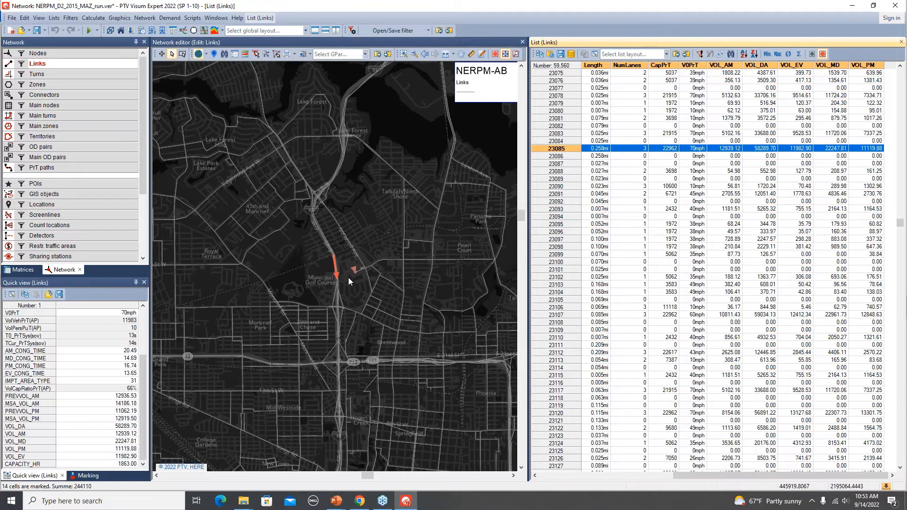
pyautogui.moveTo(144, 368)
pyautogui.mouseDown()
pyautogui.moveTo(141, 335)
pyautogui.moveTo(141, 385)
pyautogui.mouseUp()
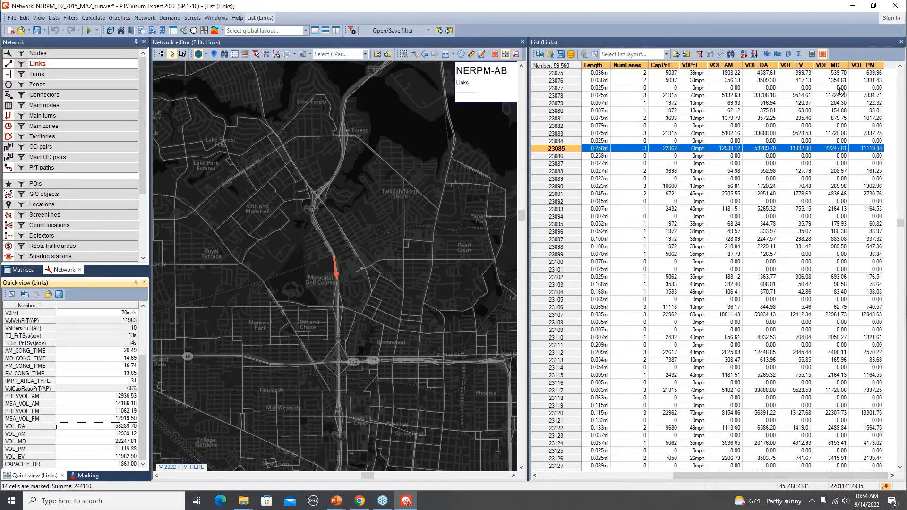
# - Close the links list, return to the maximized network editor, and open the list of all links again
pyautogui.click(872, 6)
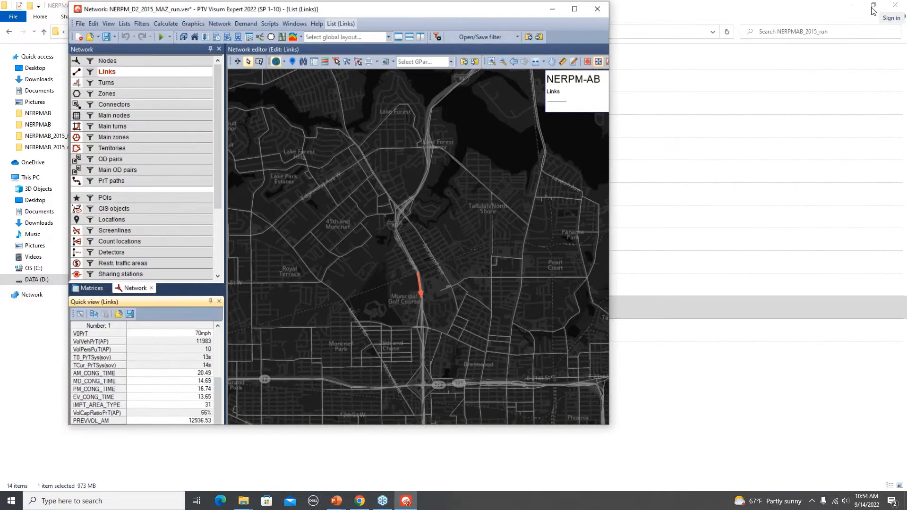
pyautogui.click(614, 70)
pyautogui.click(586, 31)
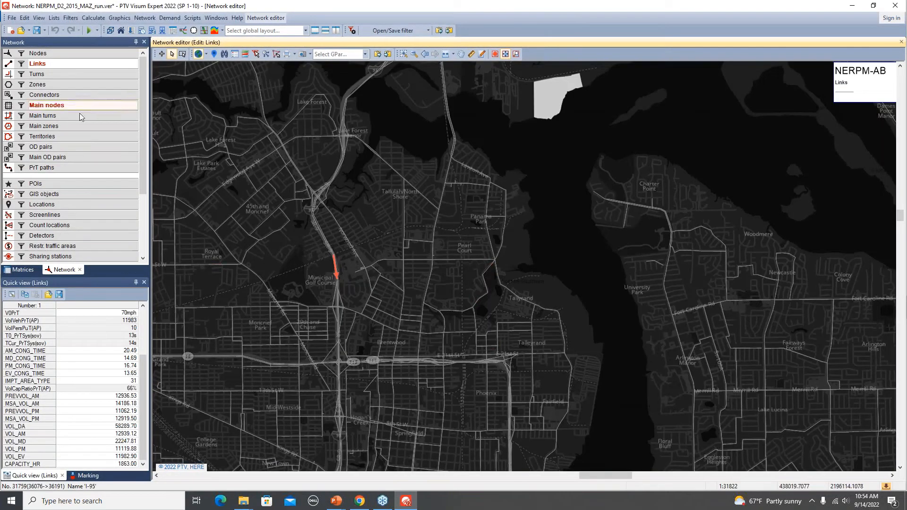
pyautogui.rightClick(57, 62)
pyautogui.moveTo(123, 103)
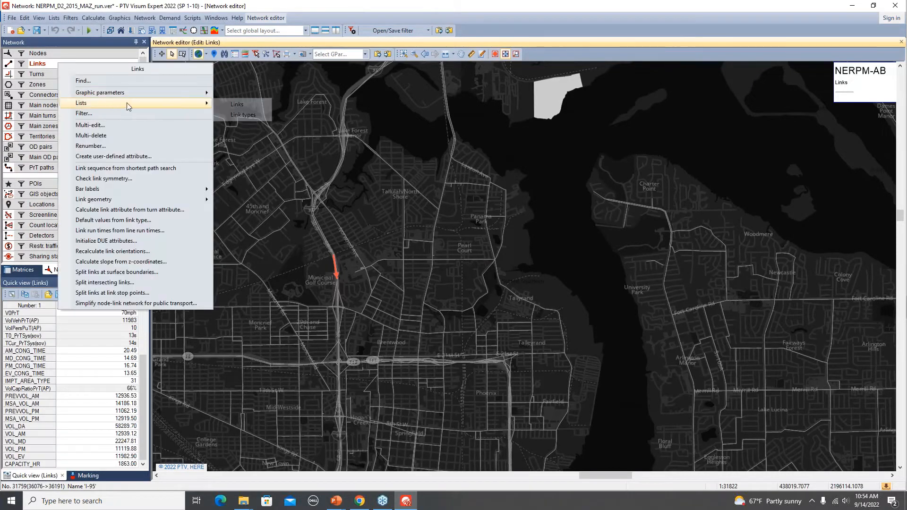
pyautogui.click(249, 104)
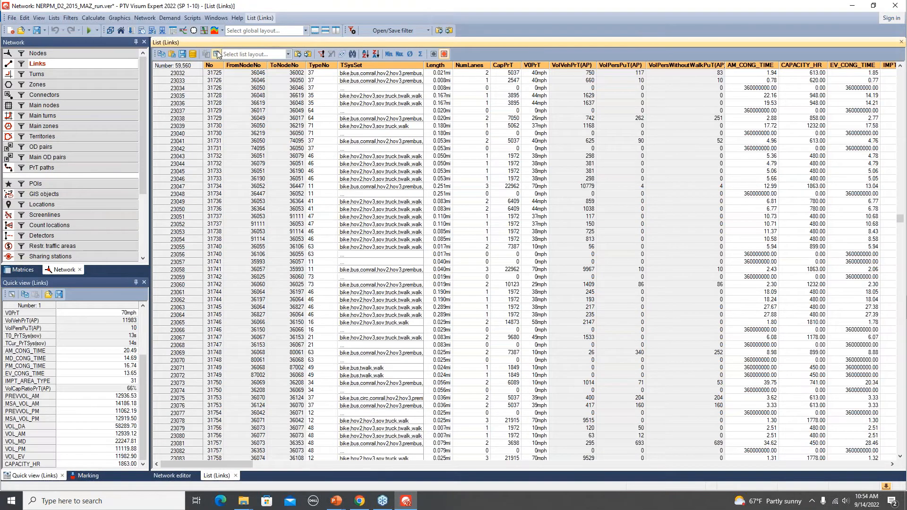
# - Remove the attributes from Length through VMT_PM from the links list, keeping the identification columns and VOL_AM, VOL_DA, VOL_EV, VOL_MD and VOL_PM
pyautogui.click(216, 54)
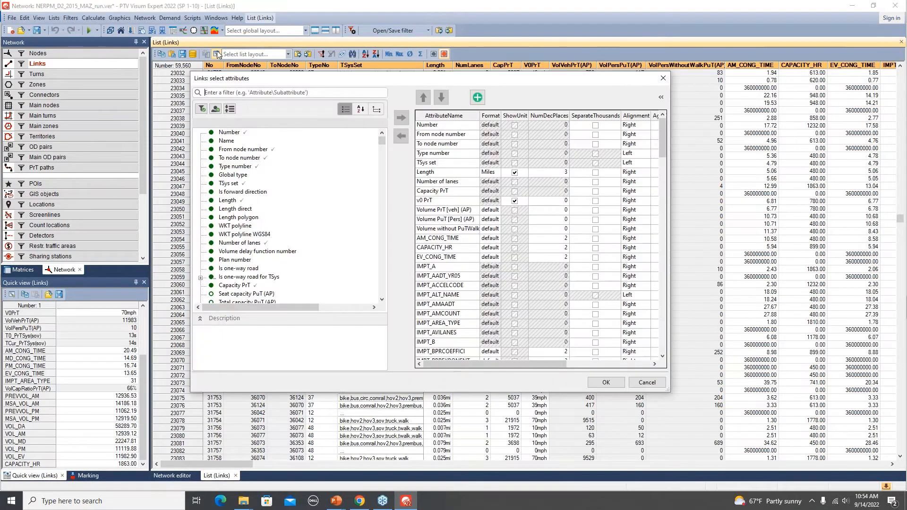
pyautogui.click(438, 173)
pyautogui.moveTo(661, 143); pyautogui.dragTo(660, 362)
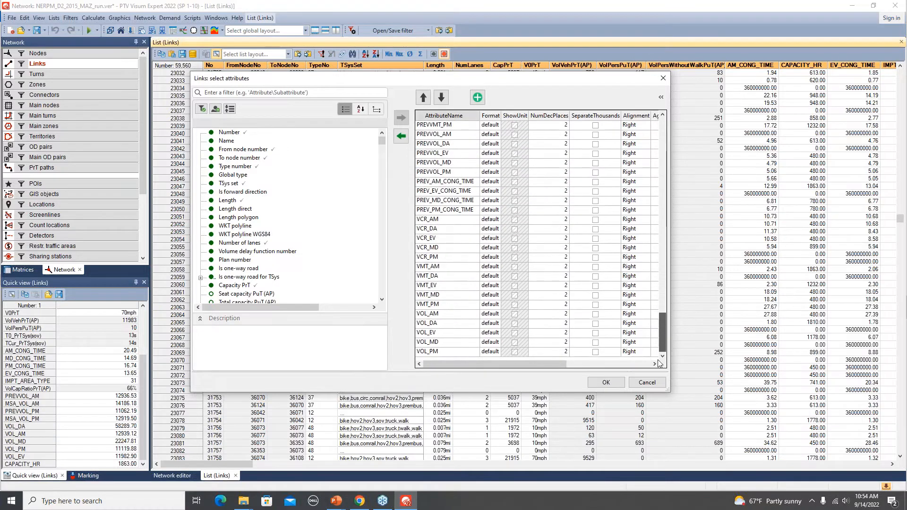
pyautogui.keyDown('shift'); pyautogui.click(435, 305); pyautogui.keyUp('shift')
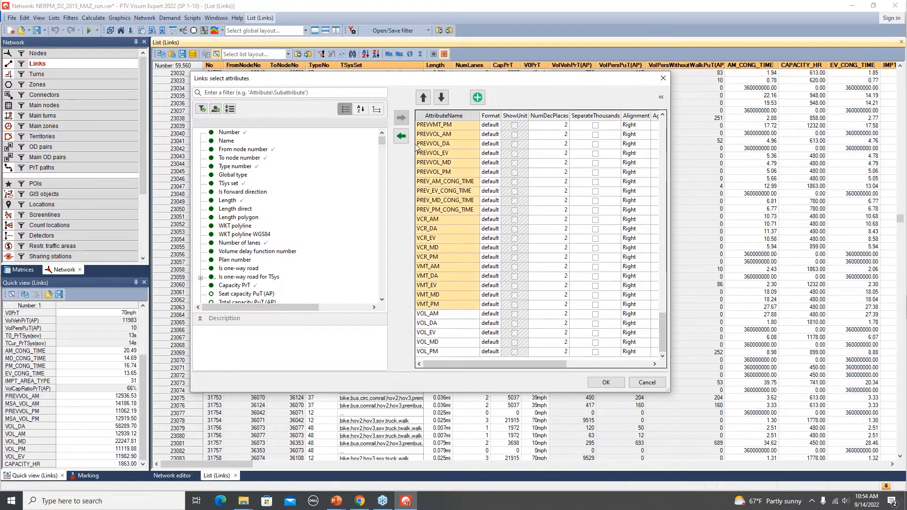
pyautogui.click(401, 137)
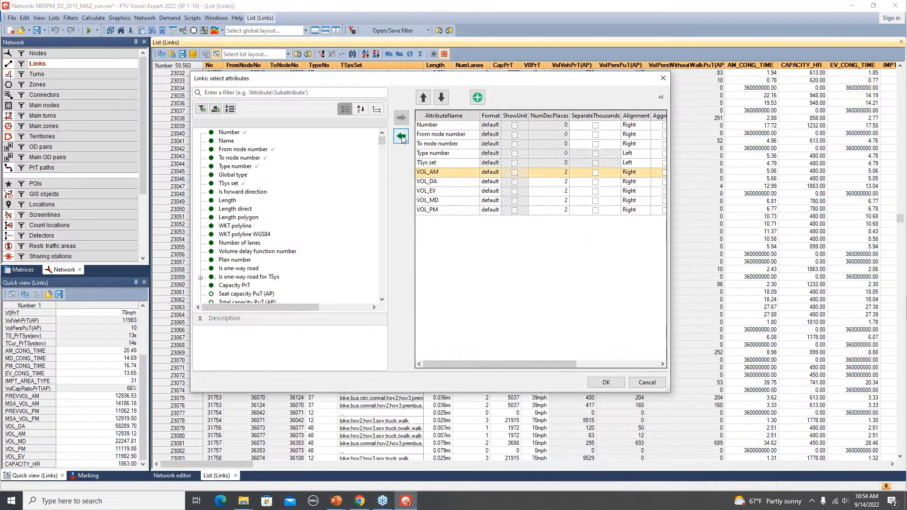
pyautogui.click(605, 382)
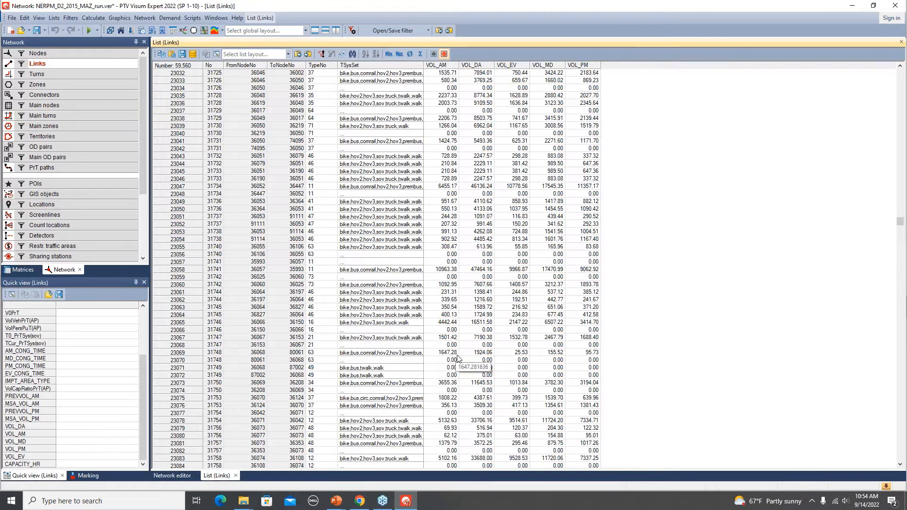
# - Save the list layout as volume_summary, and move volume_summary.llax from the NERPMAB_2015_run folder into its listings subfolder
pyautogui.click(271, 55)
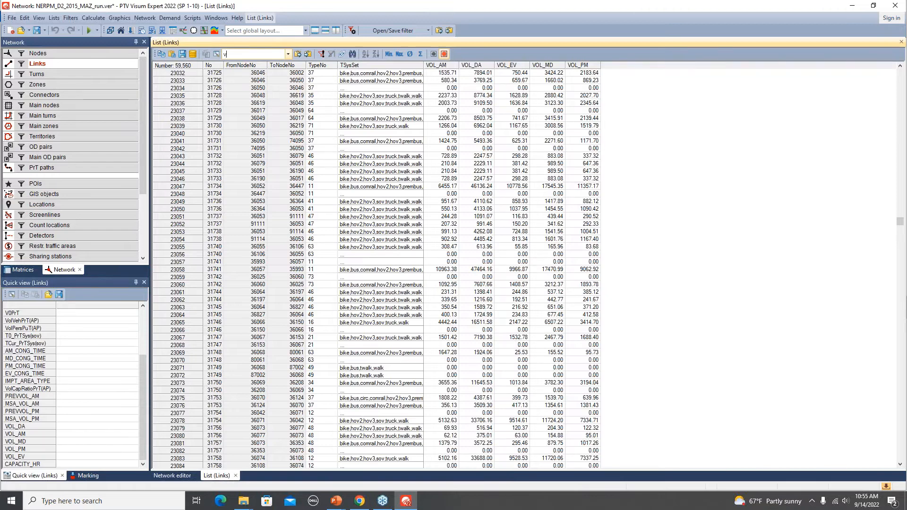
pyautogui.write('summary')
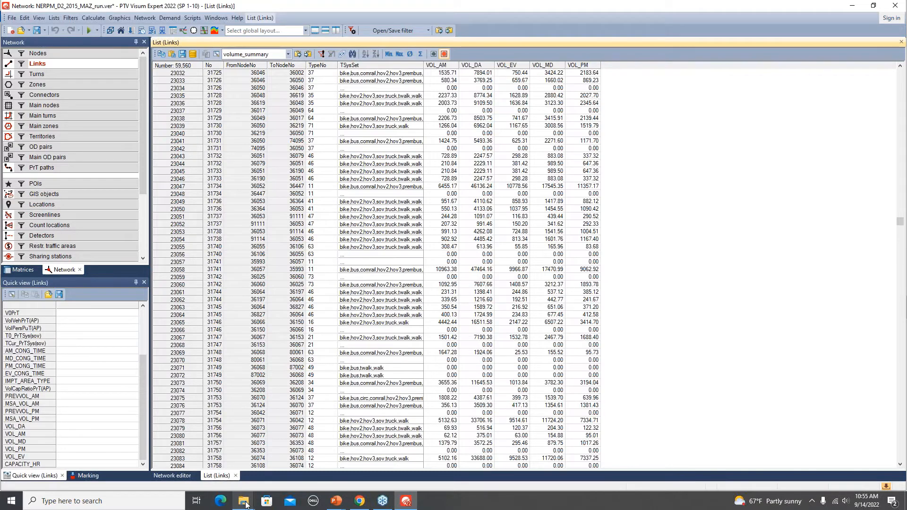
pyautogui.moveTo(245, 504)
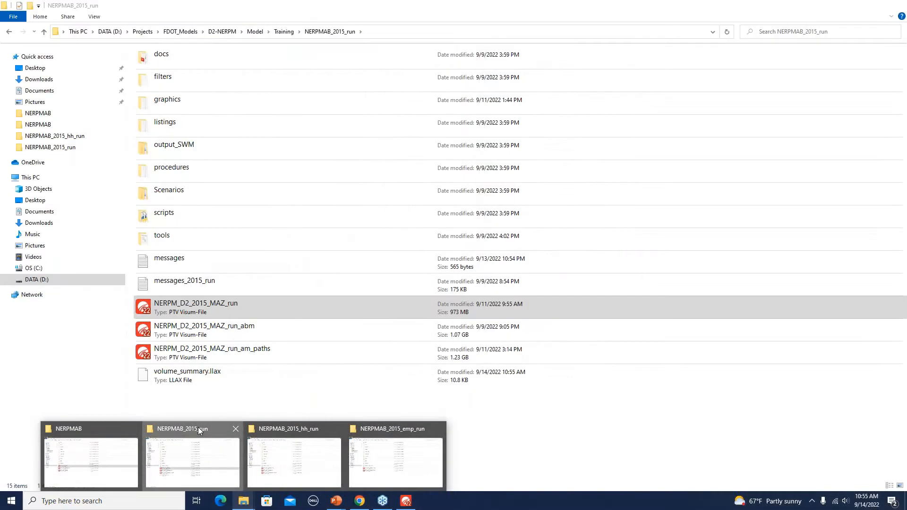
pyautogui.click(198, 428)
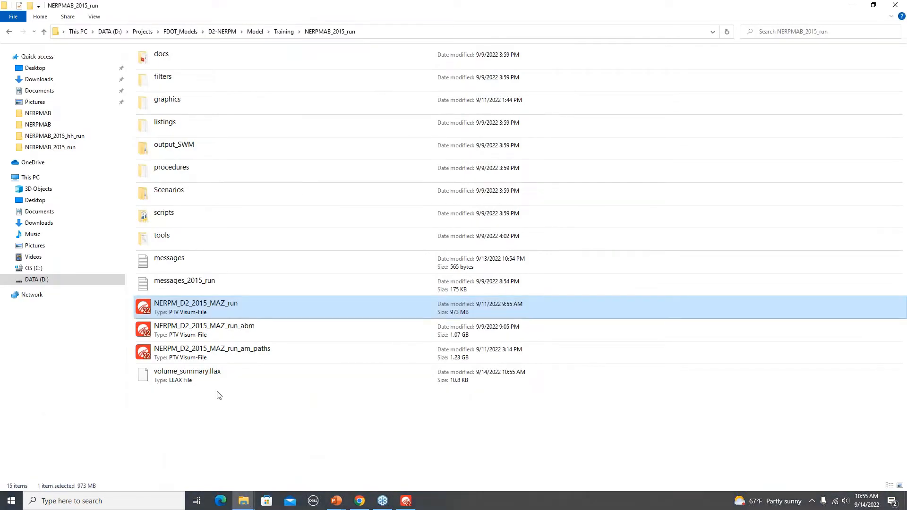
pyautogui.click(180, 376)
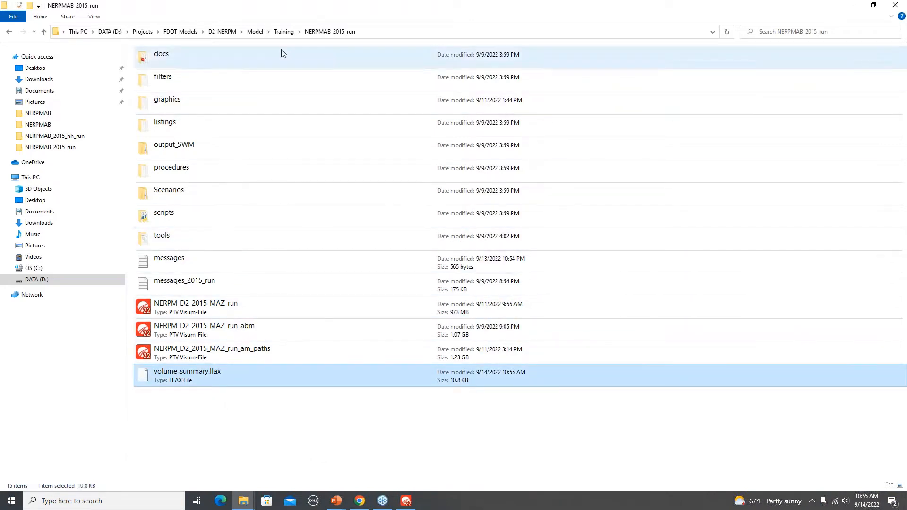
pyautogui.moveTo(191, 381); pyautogui.dragTo(200, 127)
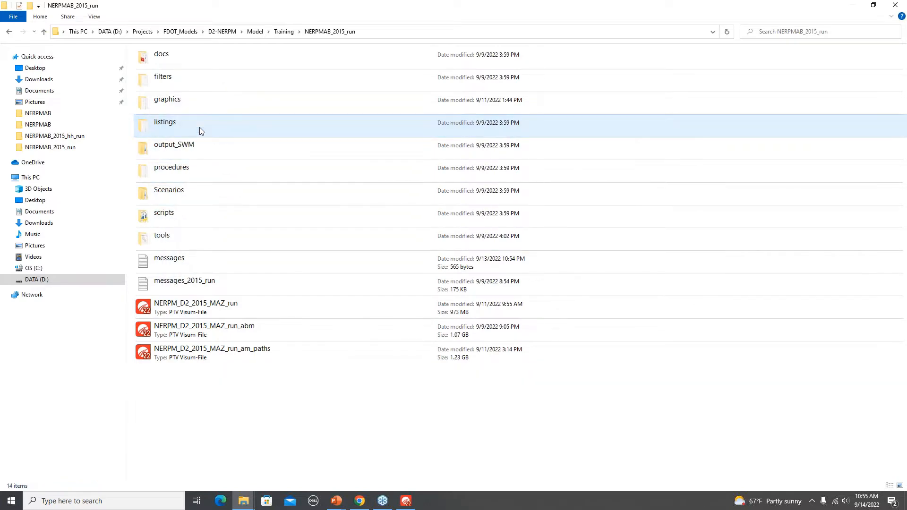
# - Return to Visum and set the project directory path for all file types to the NERPMAB_2015_run folder
pyautogui.hotkey('alt', 'Tab')
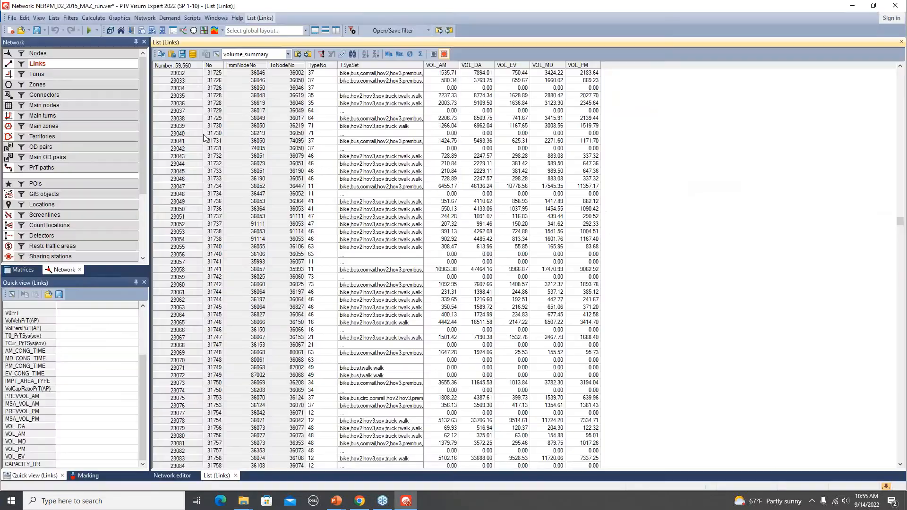
pyautogui.click(10, 19)
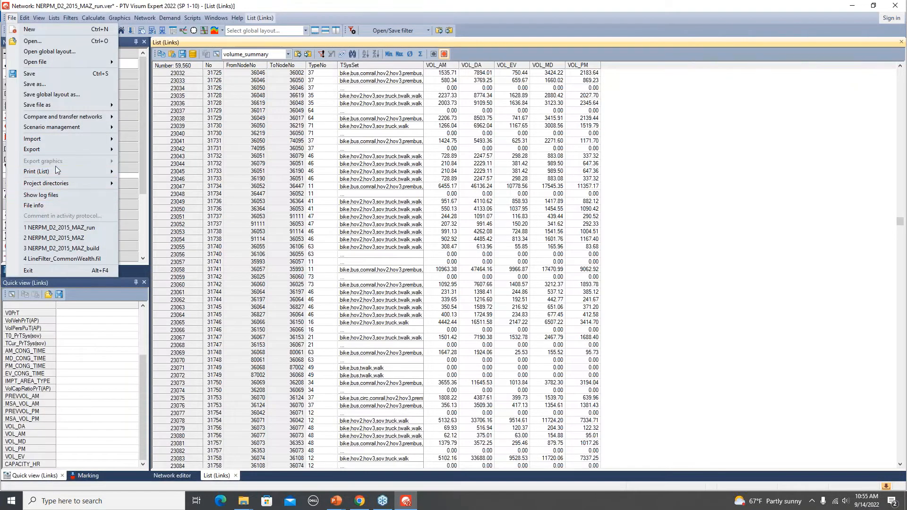
pyautogui.moveTo(86, 187)
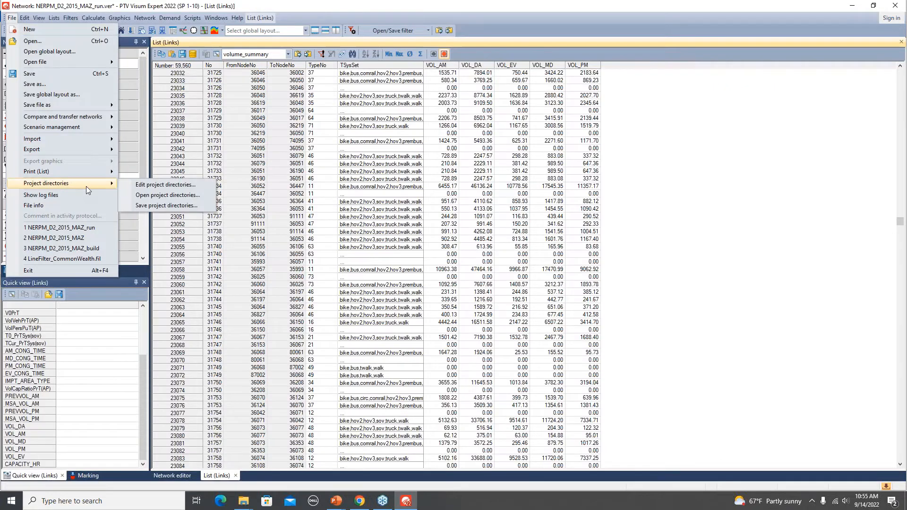
pyautogui.click(173, 185)
pyautogui.click(402, 358)
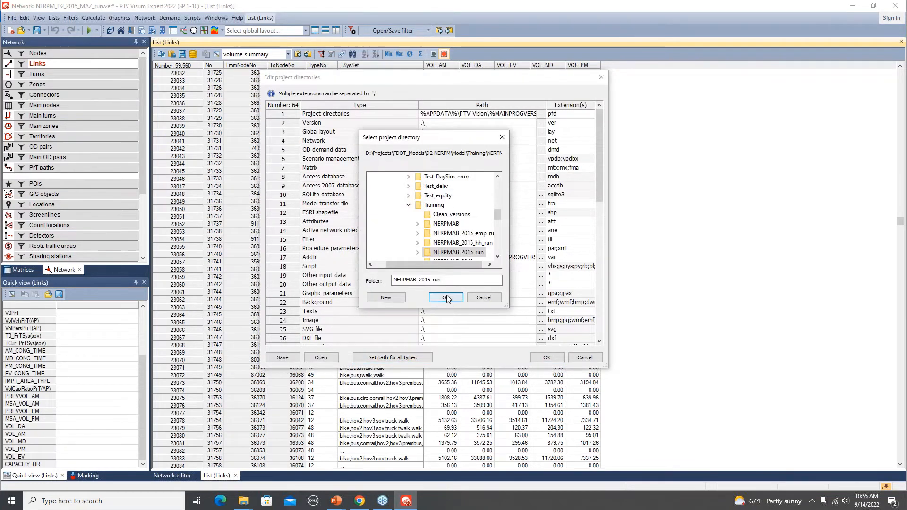
pyautogui.click(447, 299)
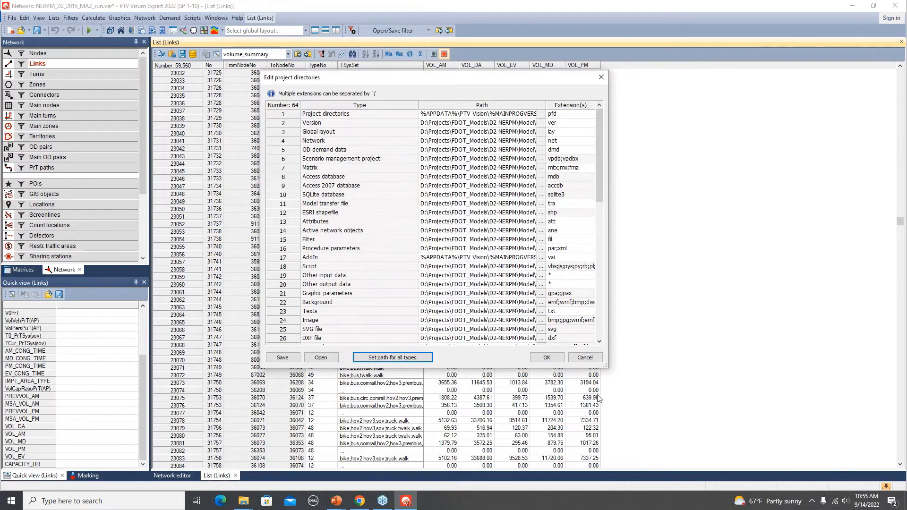
pyautogui.click(544, 357)
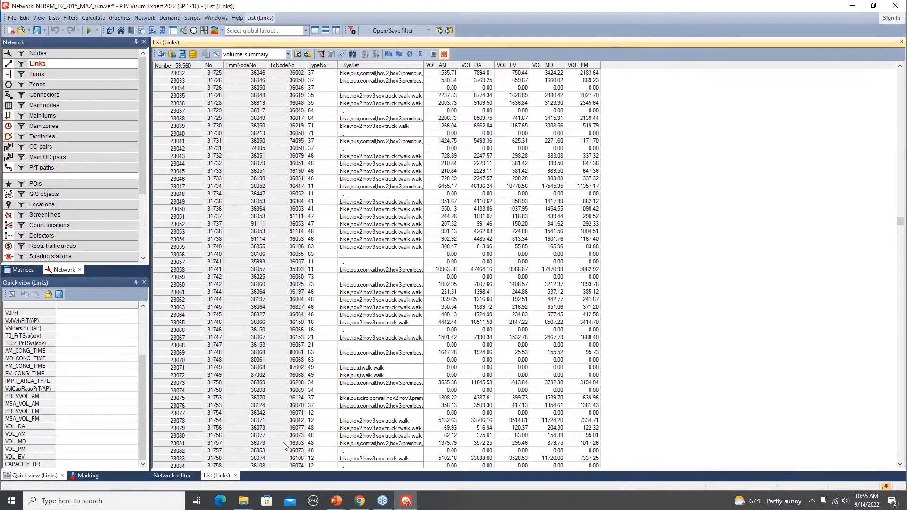
# - In the procedure sequence, deactivate all procedures except the "Set list, filters, graphics directory" script in the Initialize network group
pyautogui.click(132, 31)
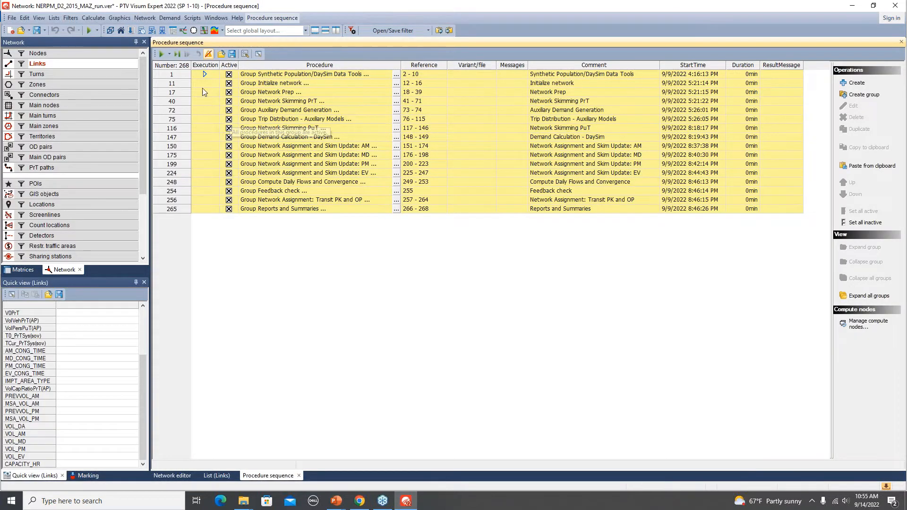
pyautogui.doubleClick(174, 84)
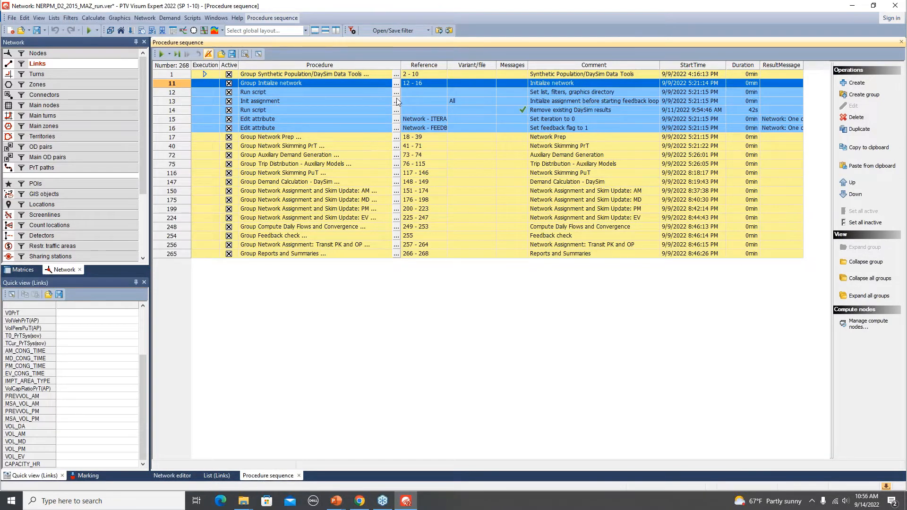
pyautogui.click(177, 95)
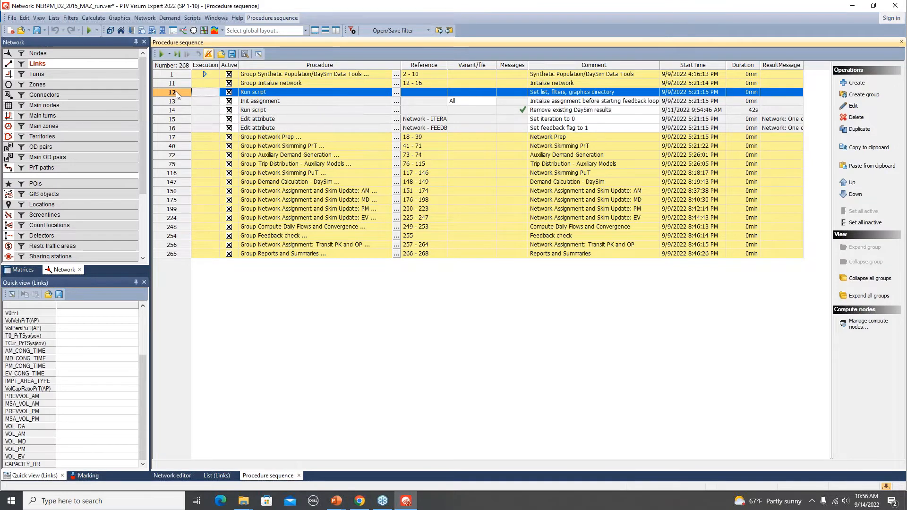
pyautogui.click(862, 227)
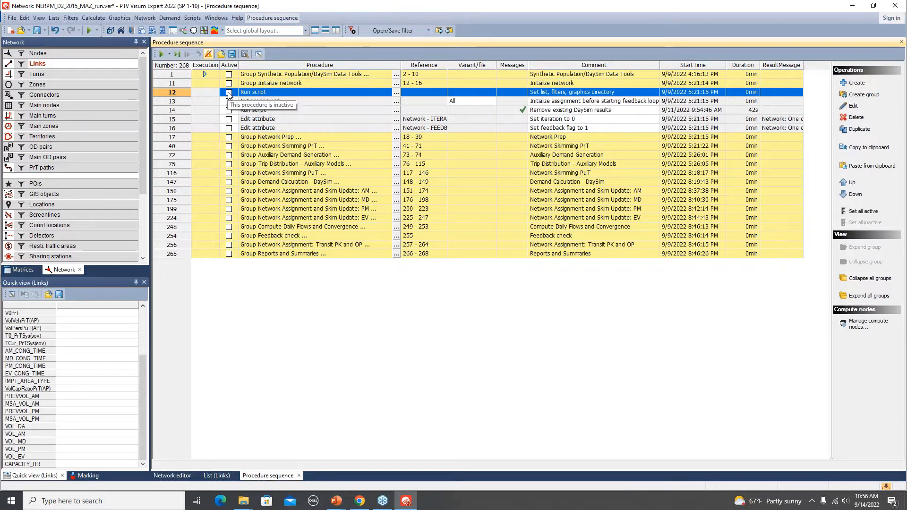
pyautogui.click(229, 93)
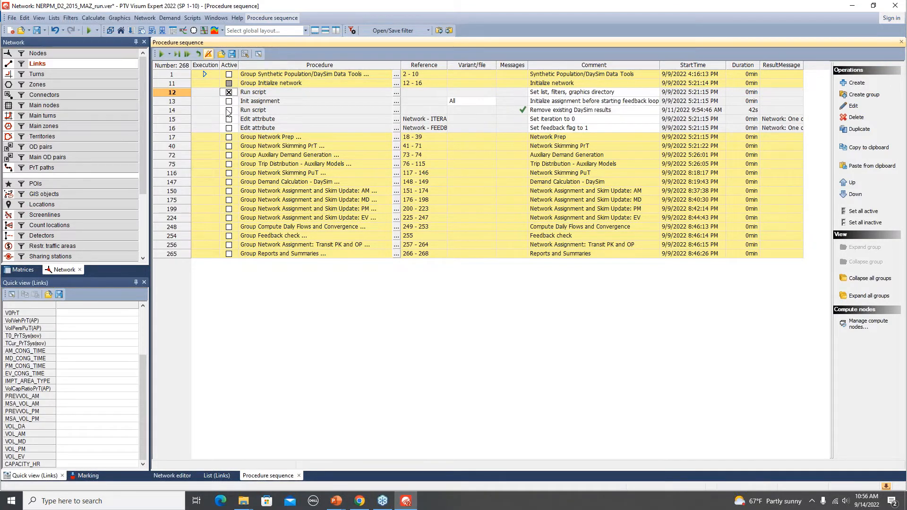
# - Define the "Set list, filters, graphics directory" script as the procedure to be executed next and run it as a single step
pyautogui.rightClick(202, 92)
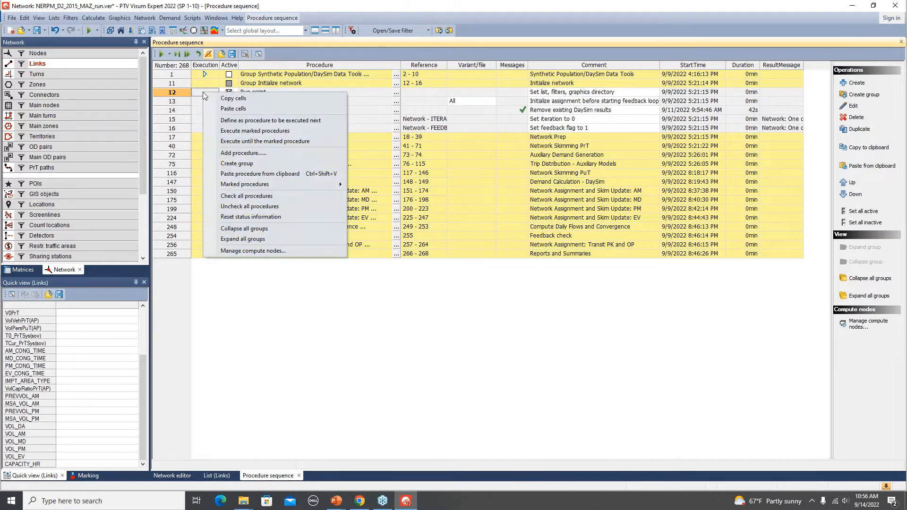
pyautogui.click(283, 121)
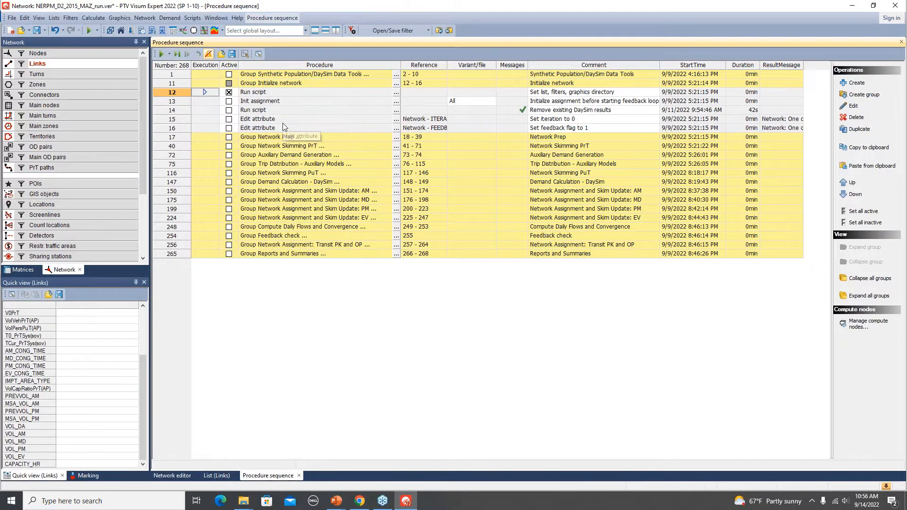
pyautogui.click(177, 55)
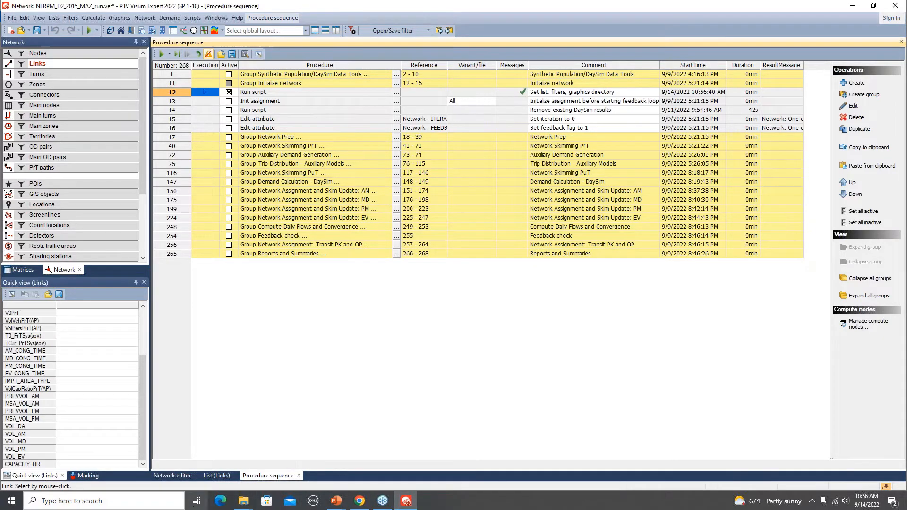
# - Compare the layout files in the run's listings folder with the layouts offered for the links list
pyautogui.click(216, 475)
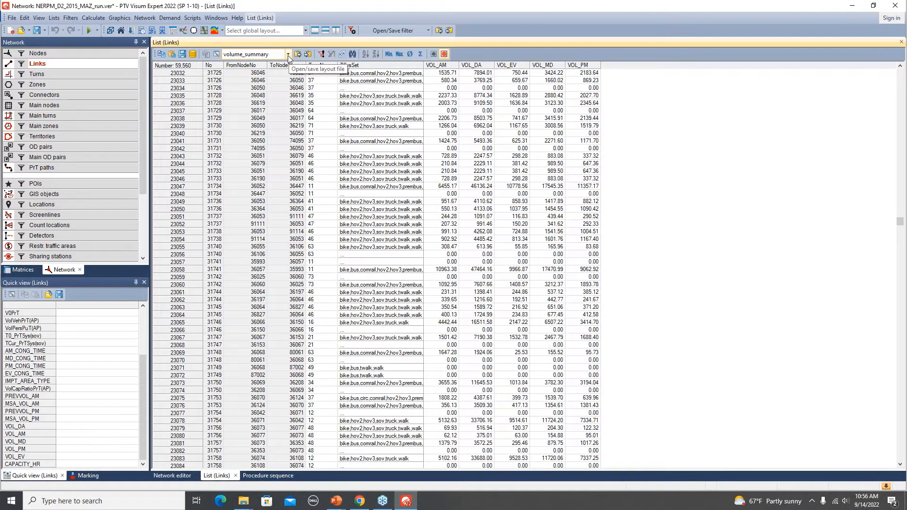
pyautogui.hotkey('alt', 'Tab')
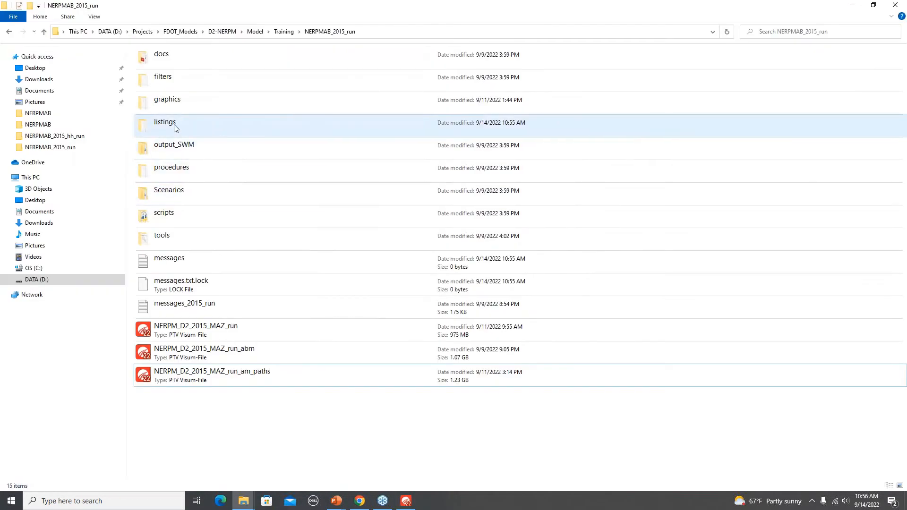
pyautogui.doubleClick(175, 125)
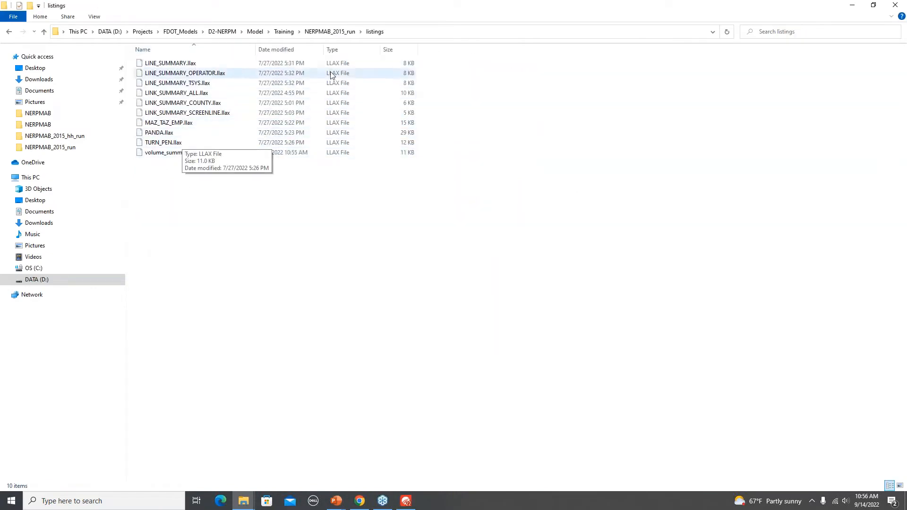
pyautogui.hotkey('alt', 'Left')
pyautogui.hotkey('alt', 'Tab')
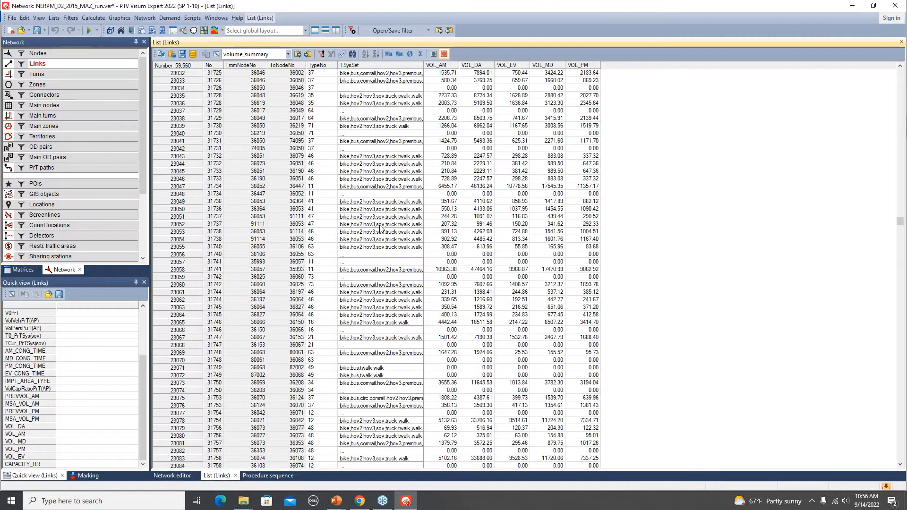
pyautogui.click(288, 55)
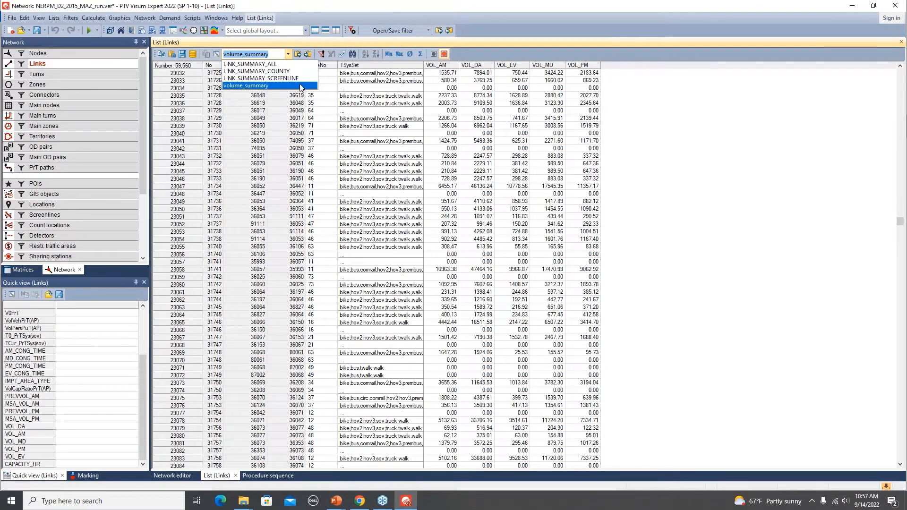
pyautogui.click(708, 200)
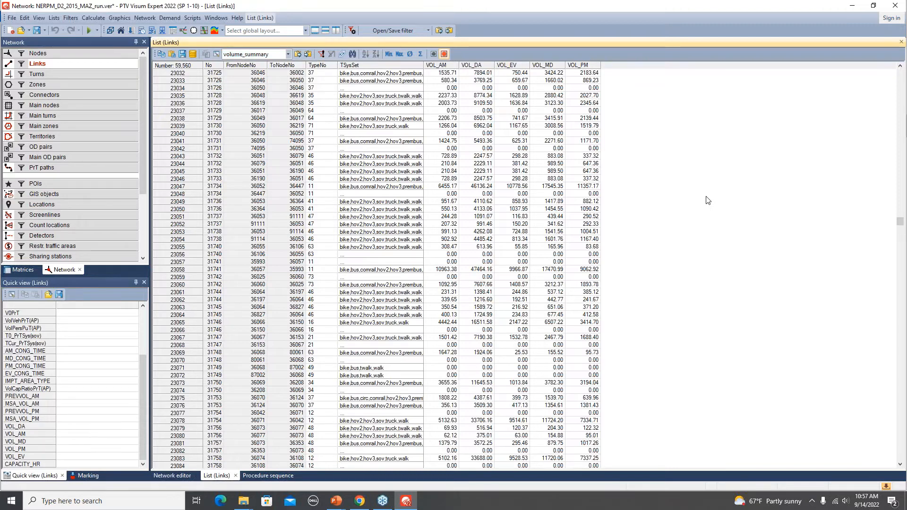
pyautogui.hotkey('alt', 'Tab')
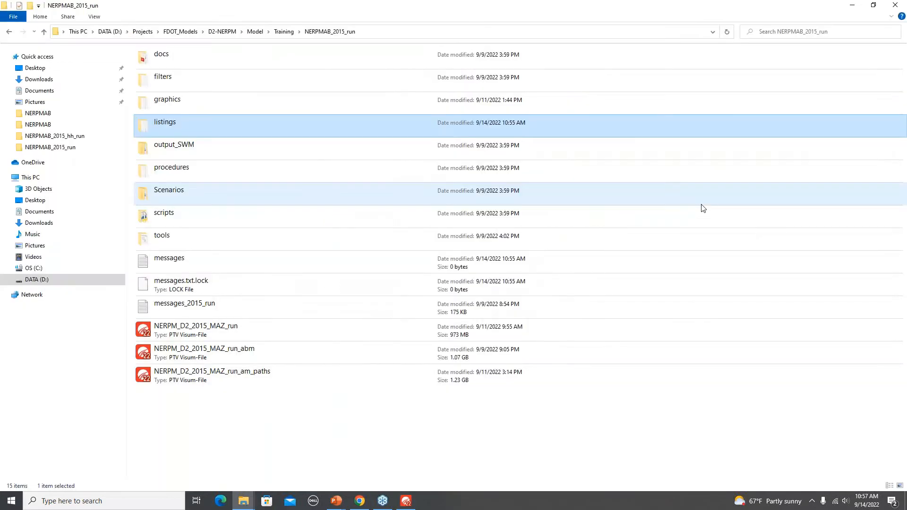
pyautogui.hotkey('alt', 'Tab')
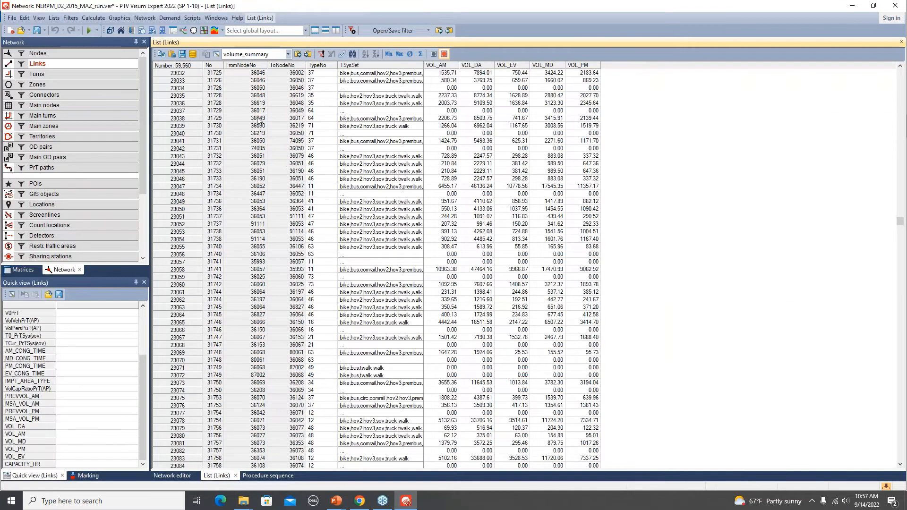
# - Load the LINK_SUMMARY_ALL layout to review the links list, and close the list
pyautogui.click(288, 54)
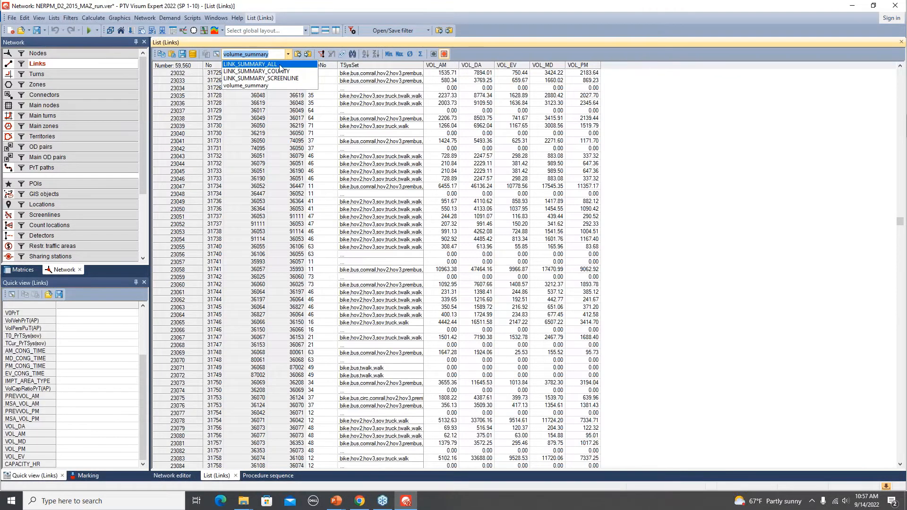
pyautogui.click(280, 65)
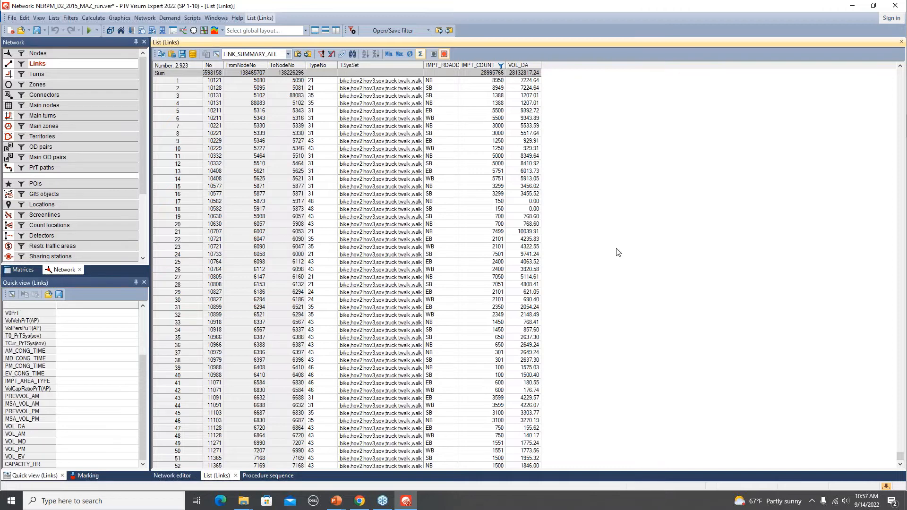
pyautogui.click(236, 475)
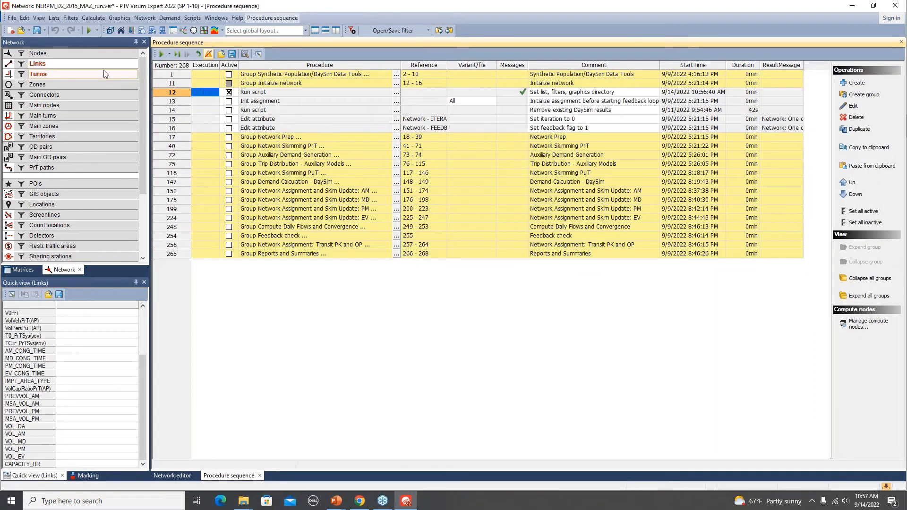
# - Open a fresh list of all links
pyautogui.rightClick(95, 62)
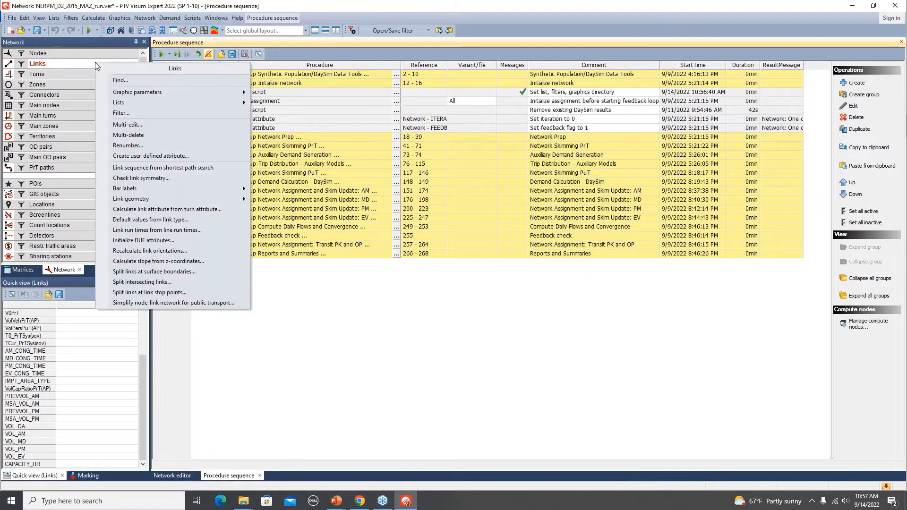
pyautogui.moveTo(191, 107)
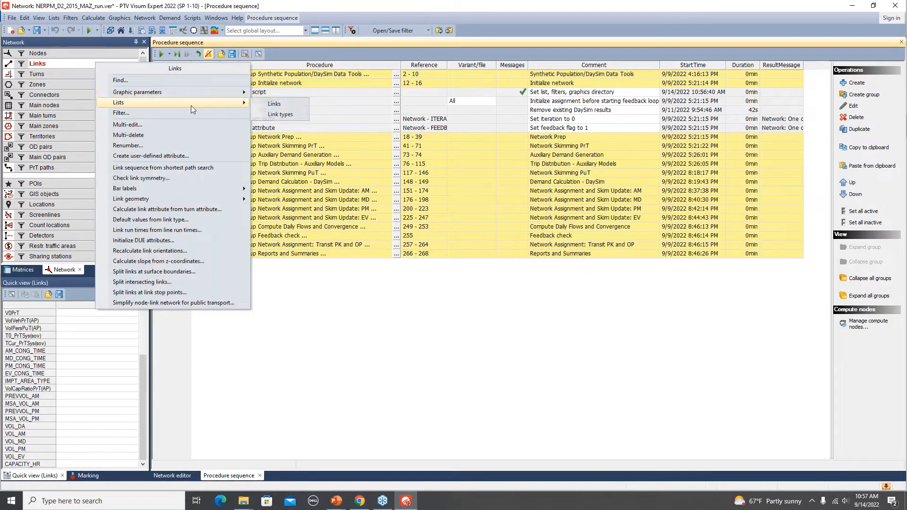
pyautogui.click(274, 104)
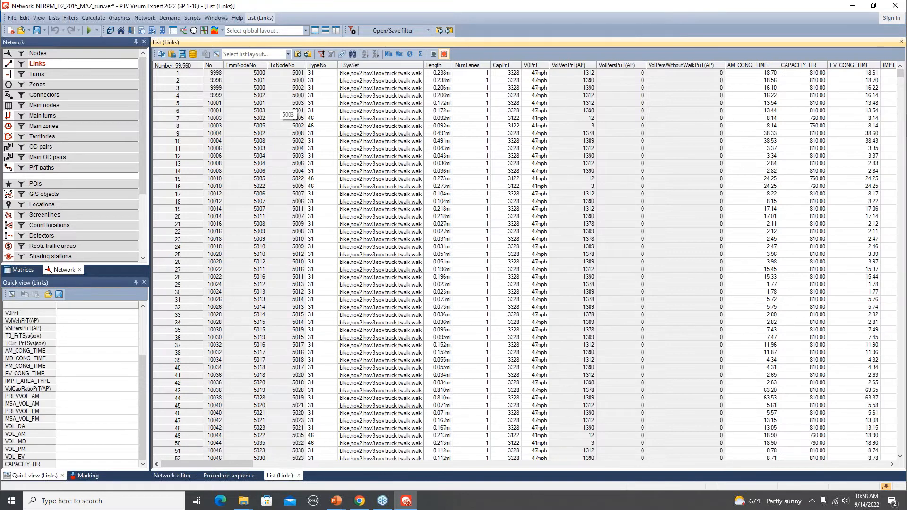
# - Remove the attributes from Volume PrT [veh] (AP) through VCR_PM from the links list, keeping the VMT and VOL columns
pyautogui.click(217, 55)
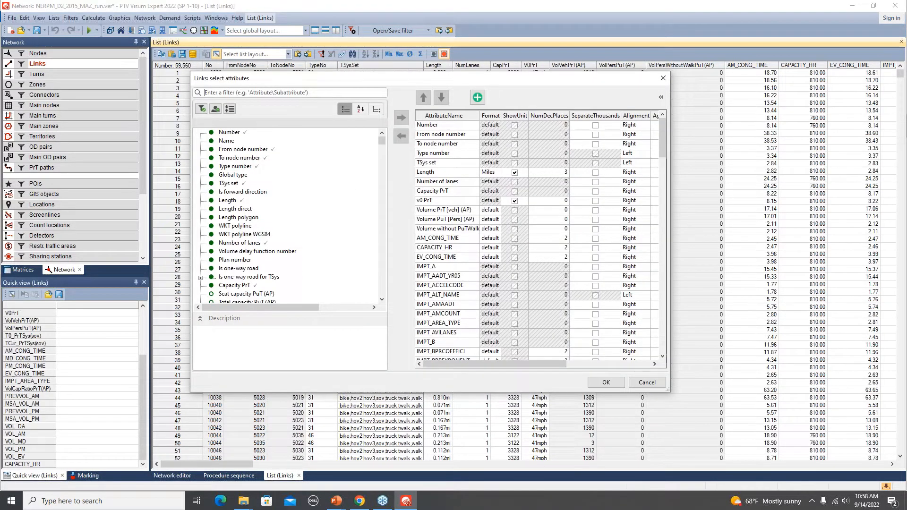
pyautogui.click(441, 212)
pyautogui.click(656, 142)
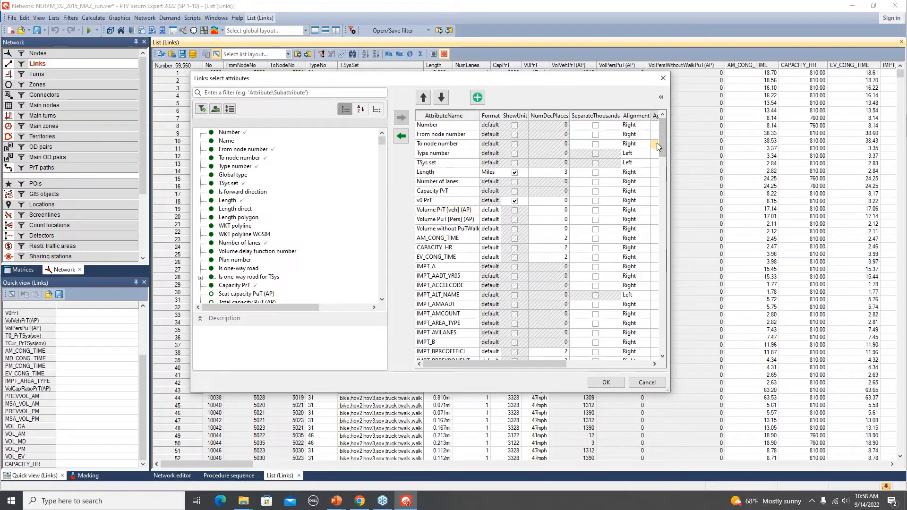
pyautogui.click(442, 212)
pyautogui.moveTo(666, 136); pyautogui.dragTo(680, 331)
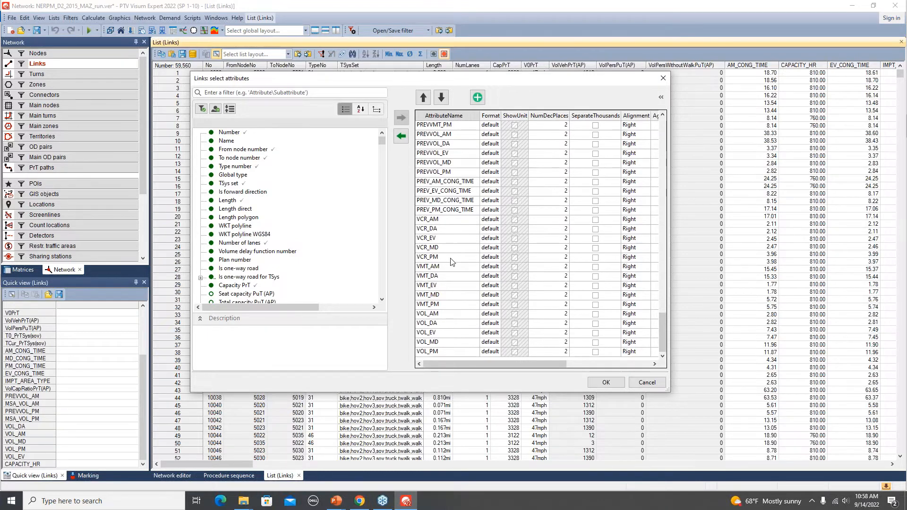
pyautogui.keyDown('shift'); pyautogui.click(447, 259); pyautogui.keyUp('shift')
pyautogui.click(401, 138)
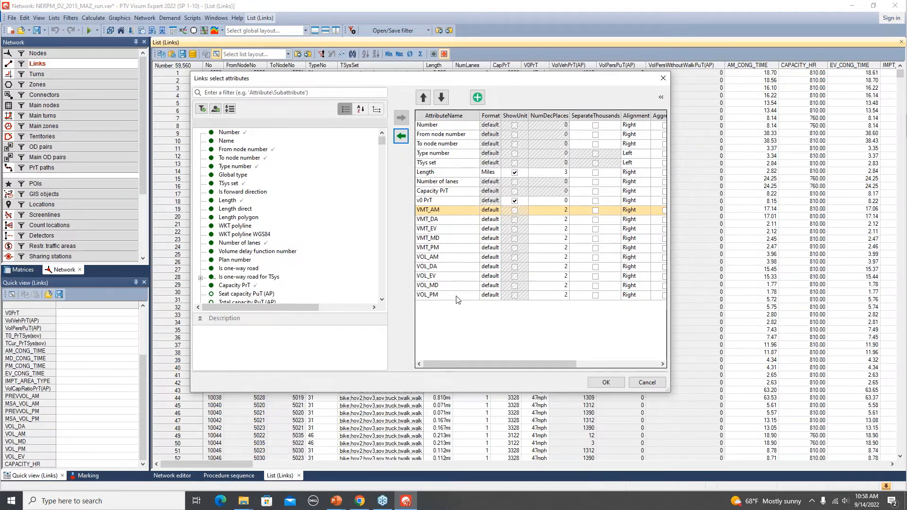
pyautogui.click(605, 383)
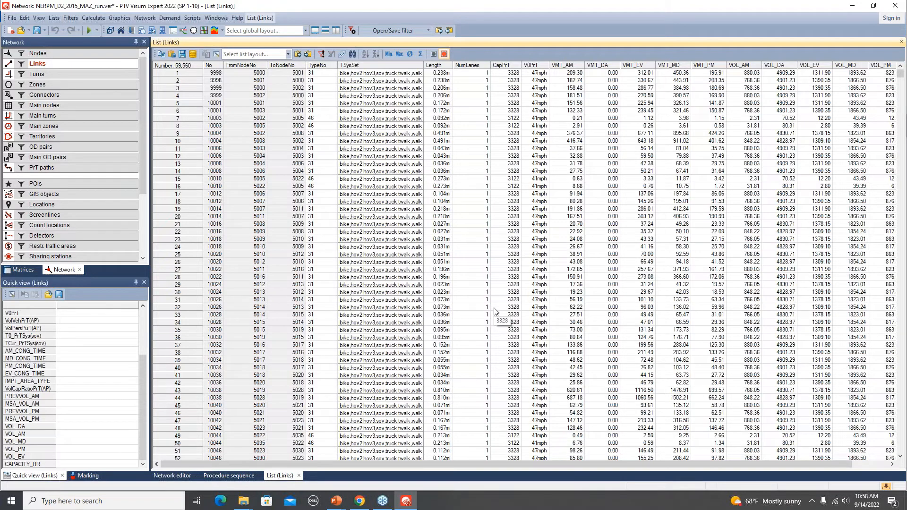
# - Add the IMPT_COUNTY attribute as a column in the links list
pyautogui.moveTo(580, 466); pyautogui.dragTo(614, 464)
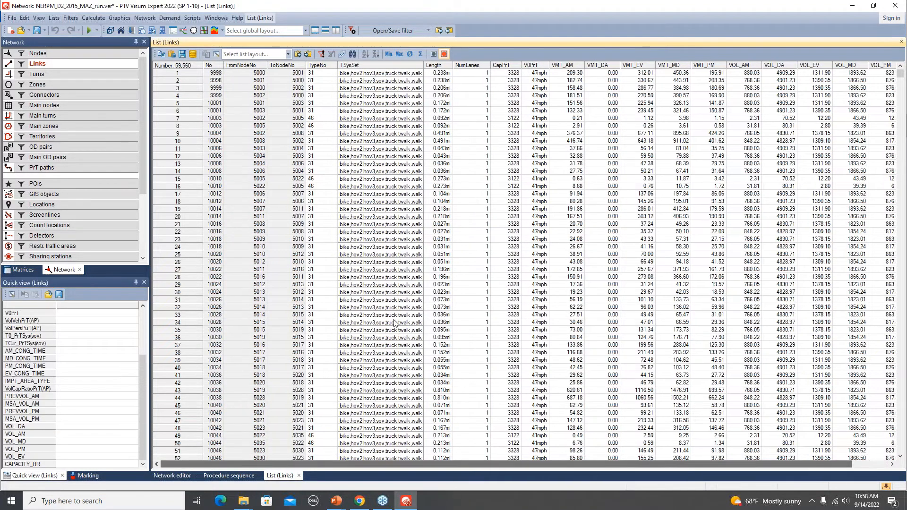
pyautogui.click(217, 54)
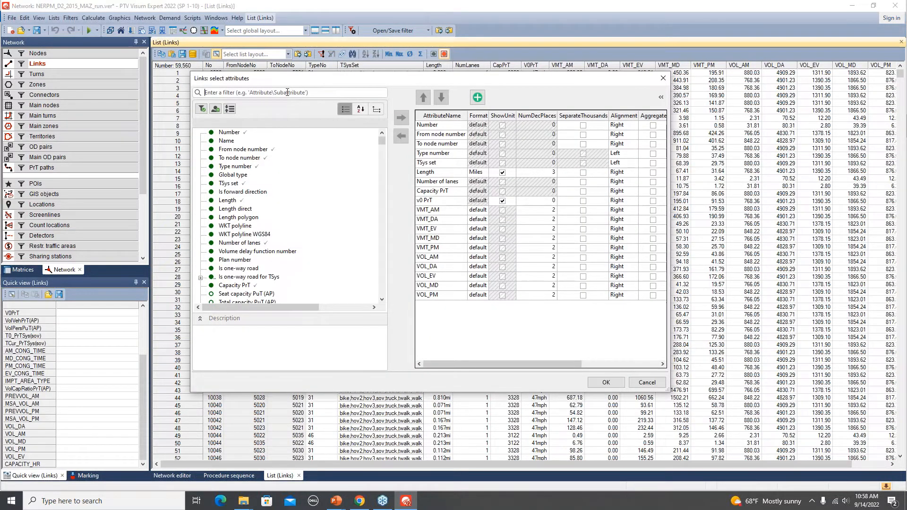
pyautogui.write('county')
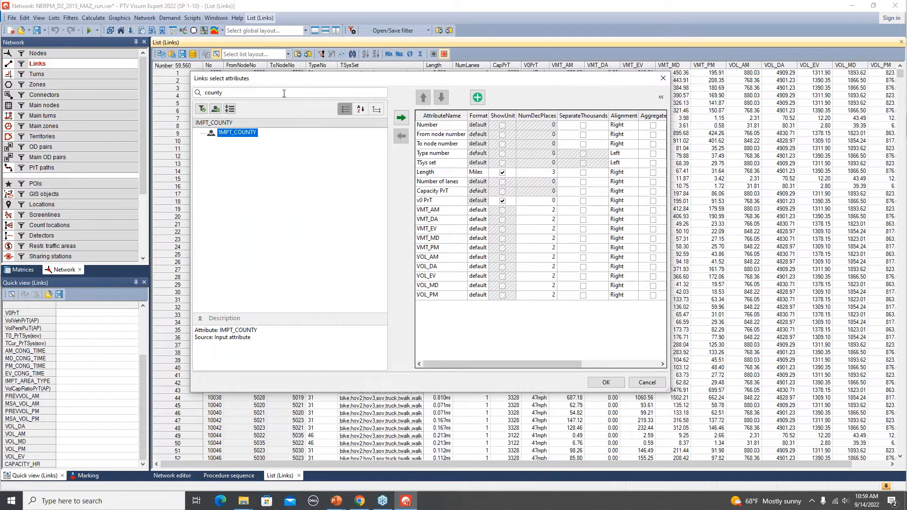
pyautogui.doubleClick(244, 137)
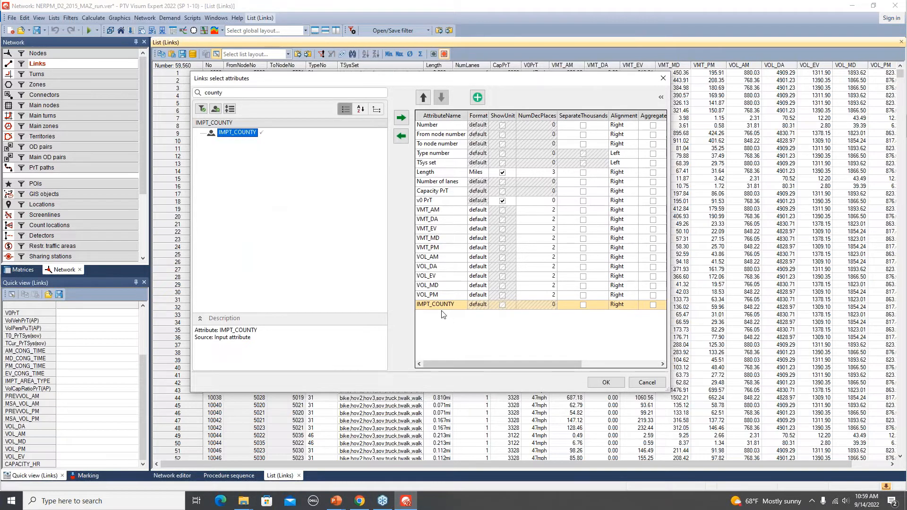
pyautogui.click(605, 382)
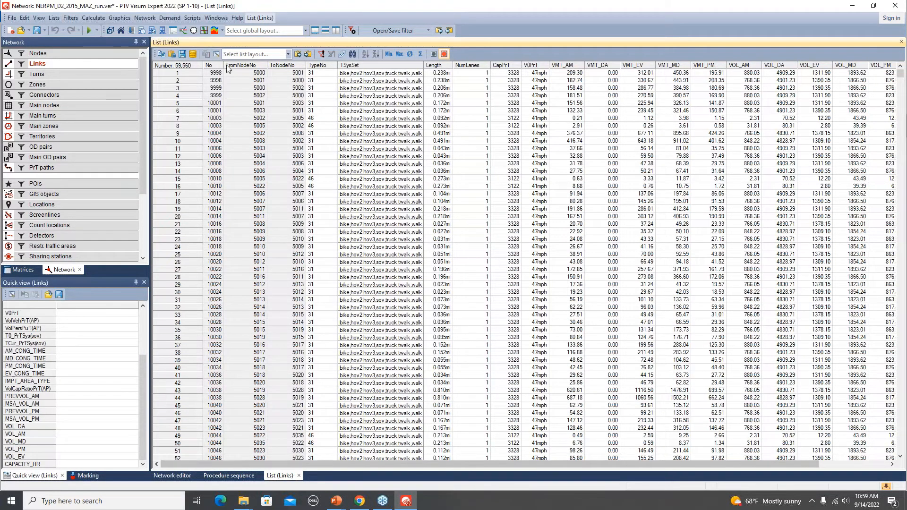
# - Reorder the links list attributes so IMPT_COUNTY sits between v0 PrT and VMT_AM
pyautogui.click(217, 53)
pyautogui.click(446, 305)
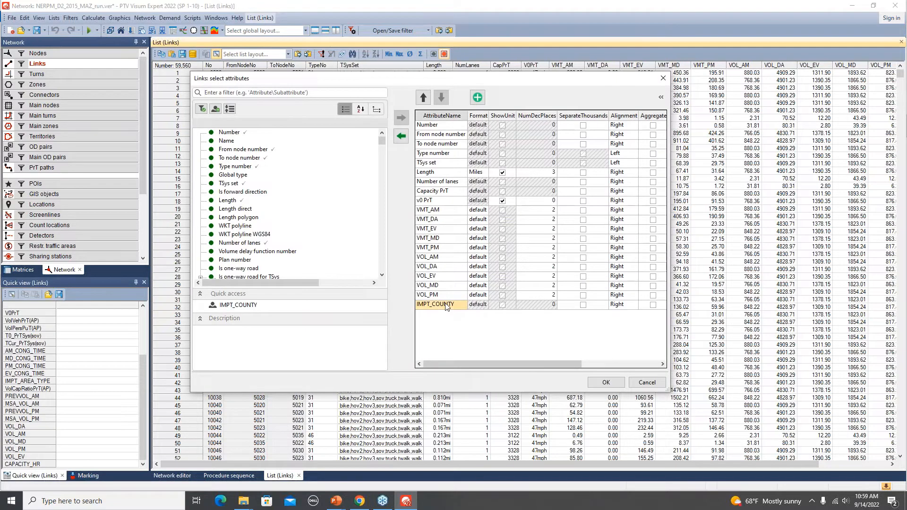
pyautogui.click(424, 98)
pyautogui.click(423, 98)
pyautogui.click(424, 98)
pyautogui.click(424, 98)
pyautogui.click(423, 98)
pyautogui.click(424, 98)
pyautogui.click(424, 98)
pyautogui.click(423, 97)
pyautogui.click(423, 98)
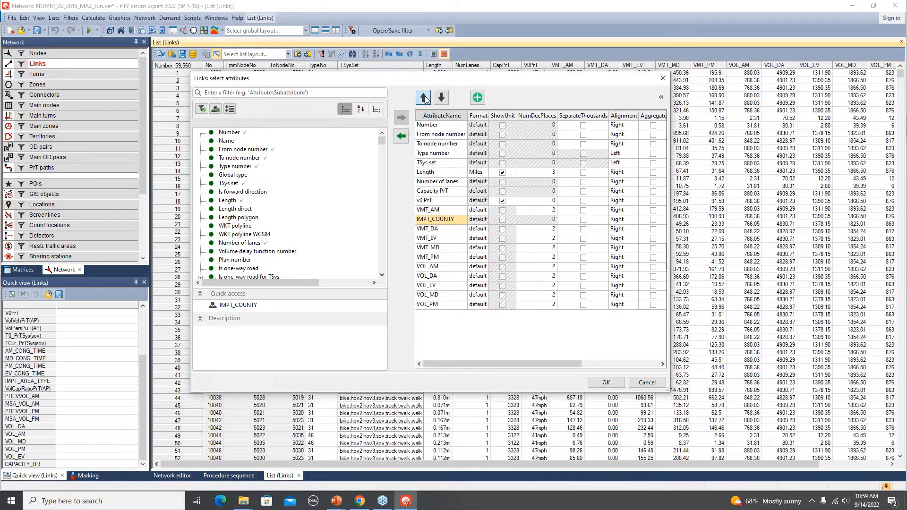
pyautogui.click(423, 98)
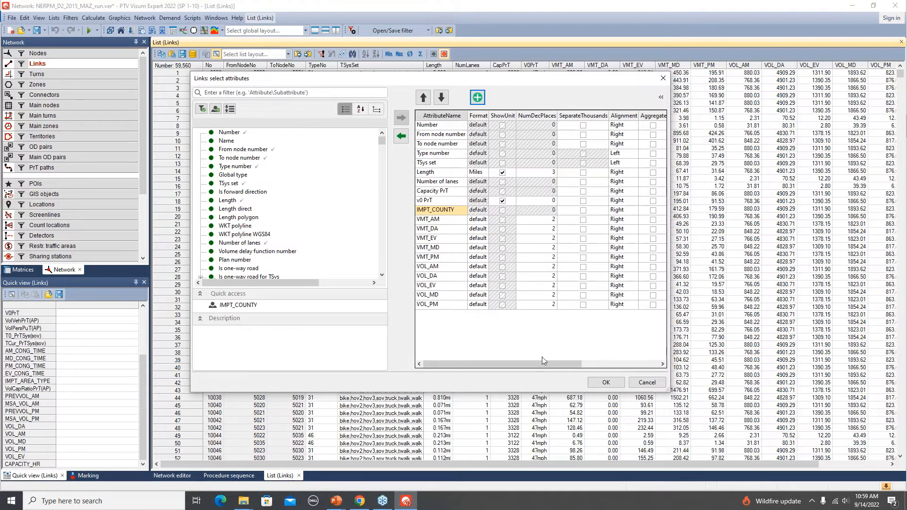
pyautogui.click(605, 383)
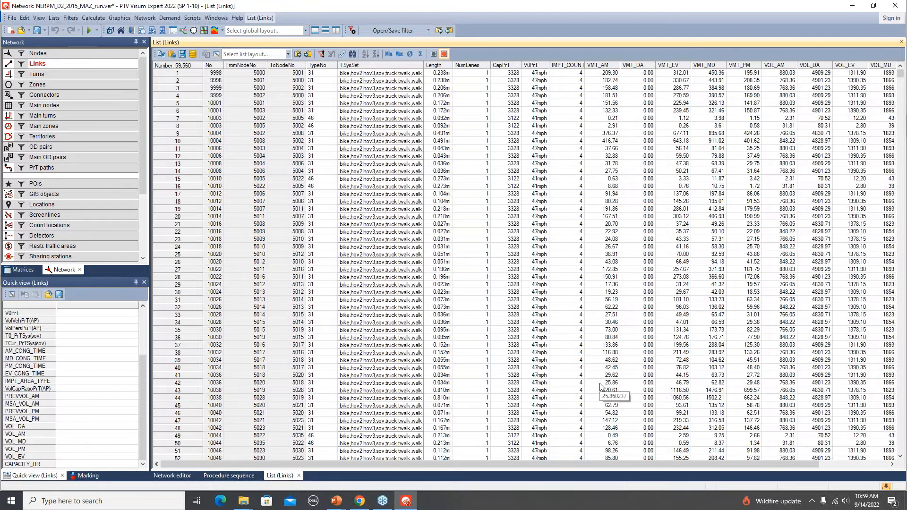
# - Group the links list by the IMPT_COUNTY column and review the aggregated VMT and VOL columns per county
pyautogui.click(563, 65)
pyautogui.rightClick(564, 68)
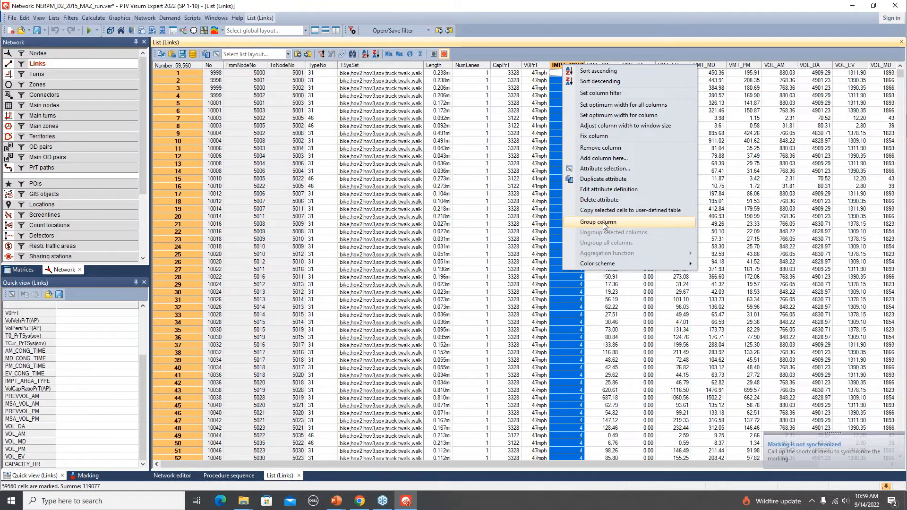
pyautogui.click(603, 222)
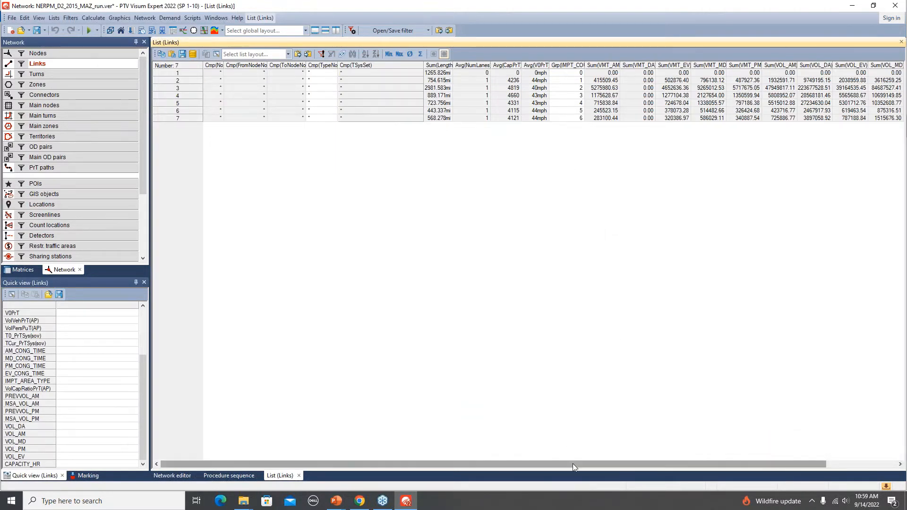
pyautogui.moveTo(572, 463); pyautogui.dragTo(658, 464)
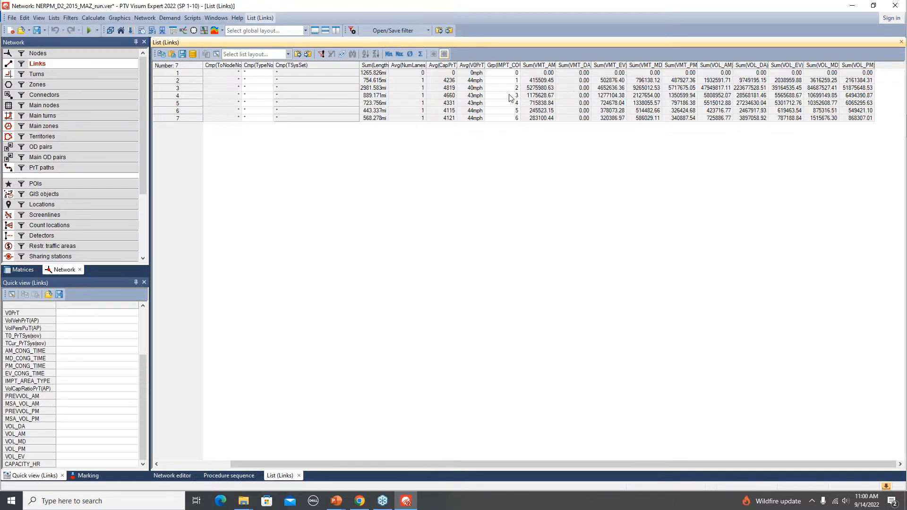
# - Examine the aggregation functions offered for the grouped list's VMT_DA column without changing the selected one
pyautogui.rightClick(563, 69)
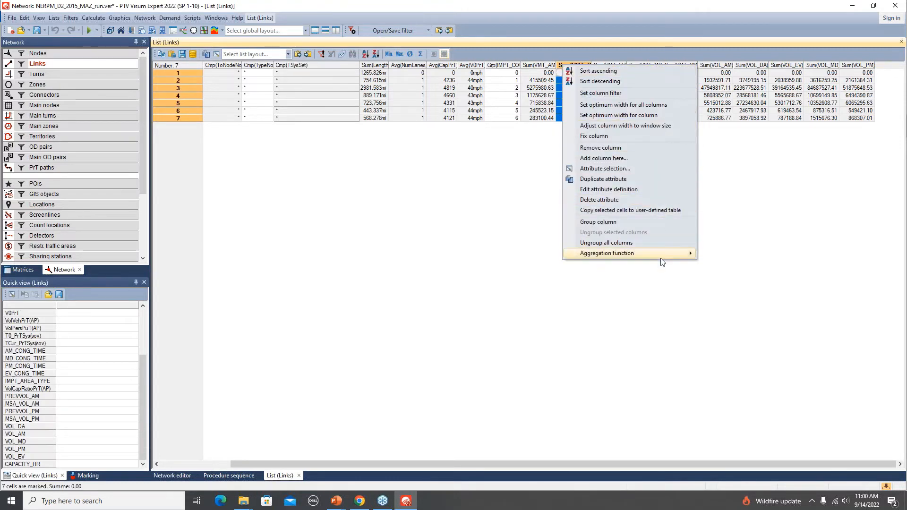
pyautogui.moveTo(653, 254)
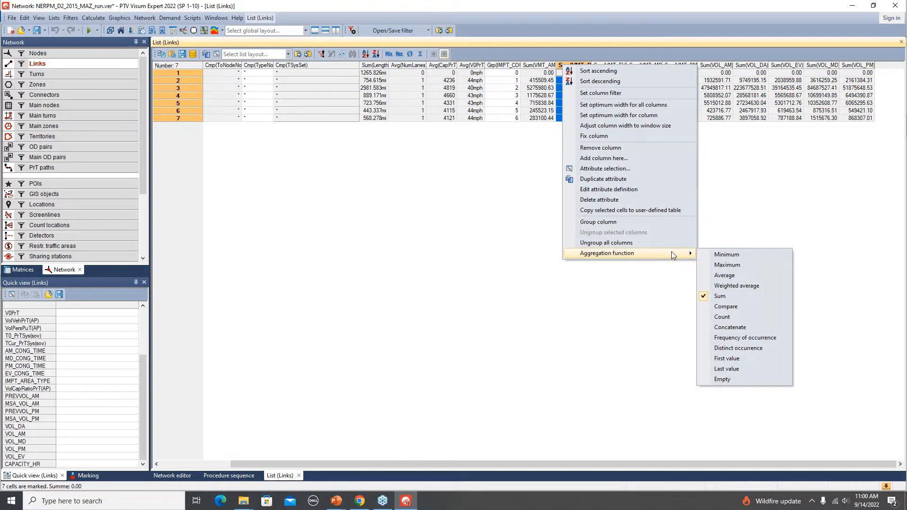
pyautogui.click(645, 327)
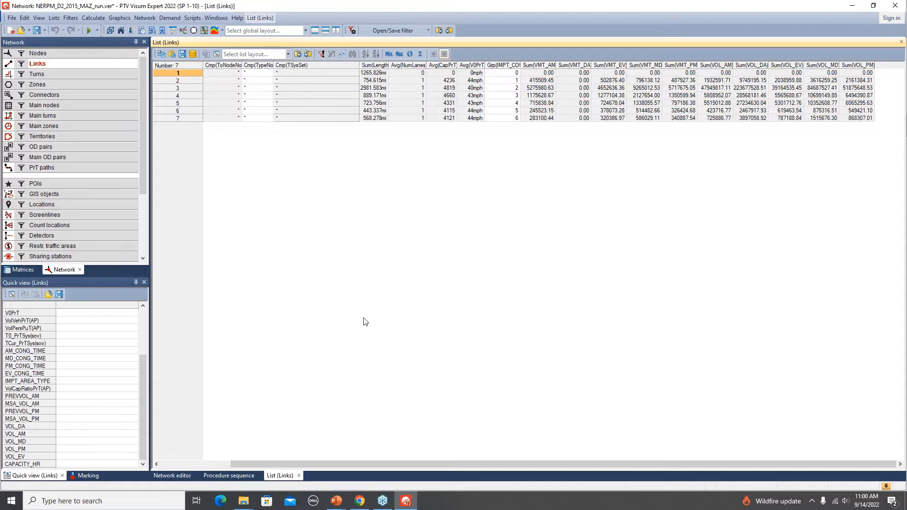
# - Show the network map and open the graphic parameters for the link bars
pyautogui.click(178, 476)
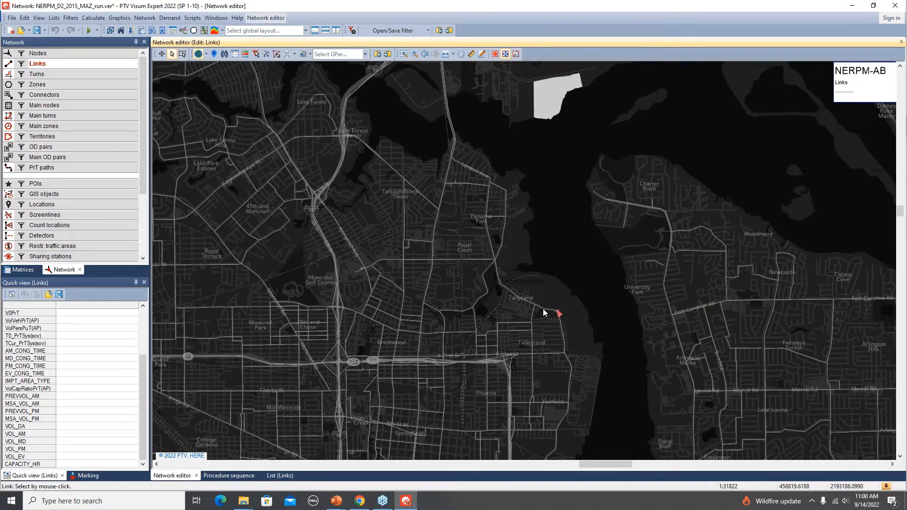
pyautogui.scroll(-2, 512, 318)
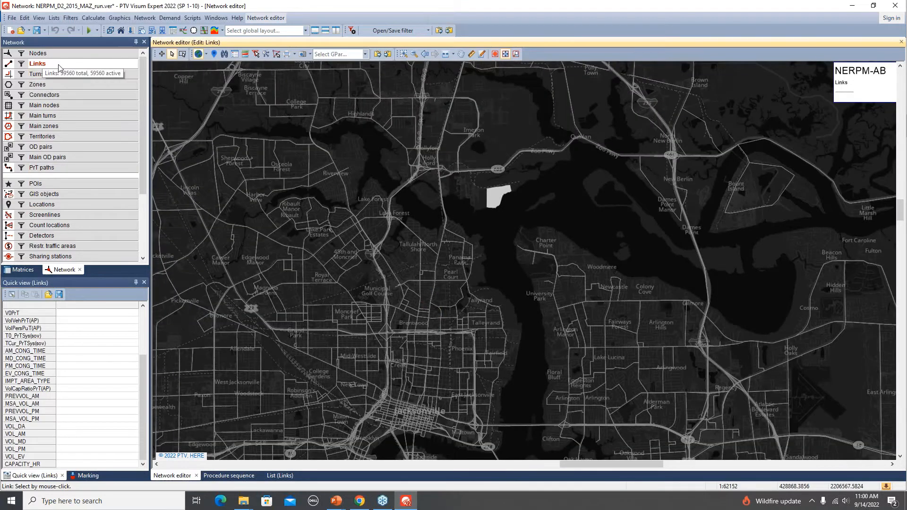
pyautogui.rightClick(58, 65)
pyautogui.moveTo(130, 100)
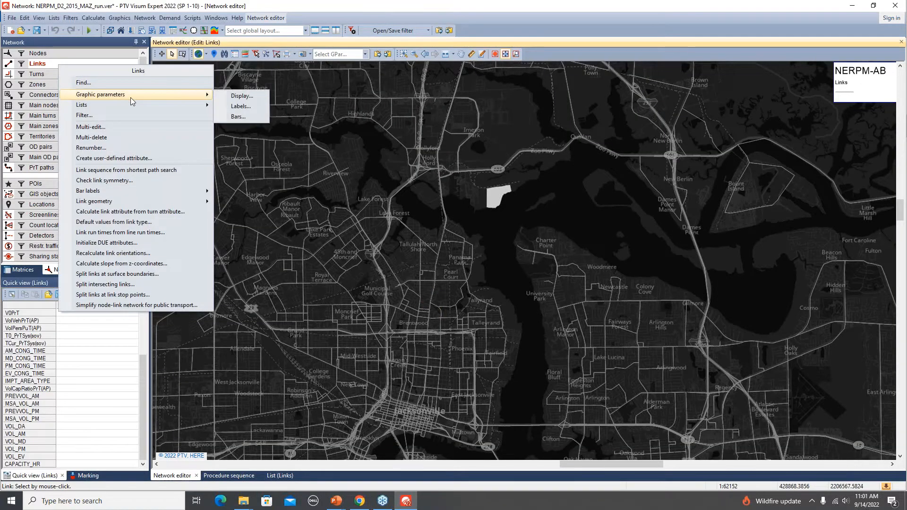
pyautogui.click(242, 119)
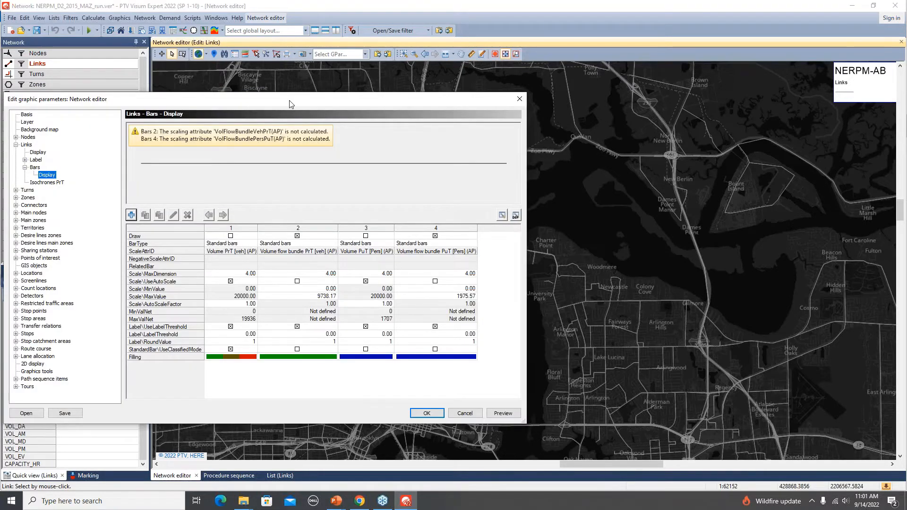
pyautogui.moveTo(289, 103); pyautogui.dragTo(389, 95)
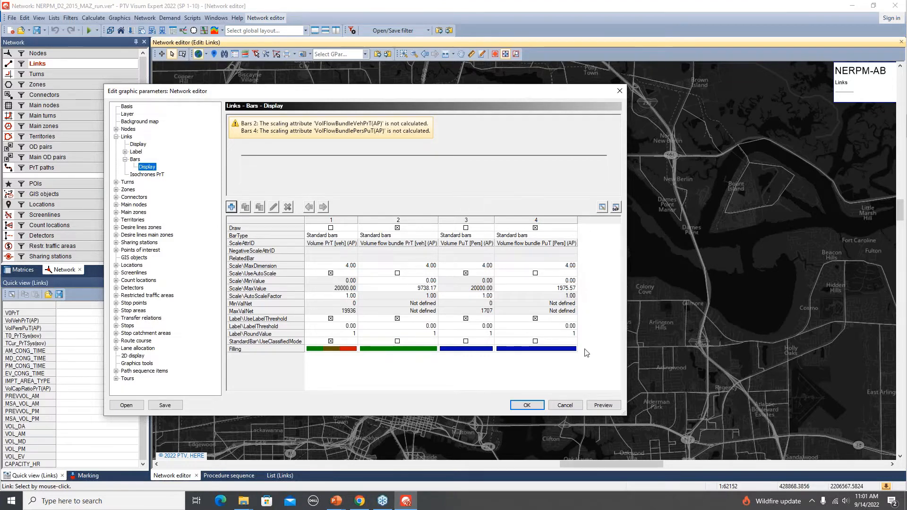
# - Insert a new link bar with default properties and set VOL_DA as its scaling attribute
pyautogui.click(231, 206)
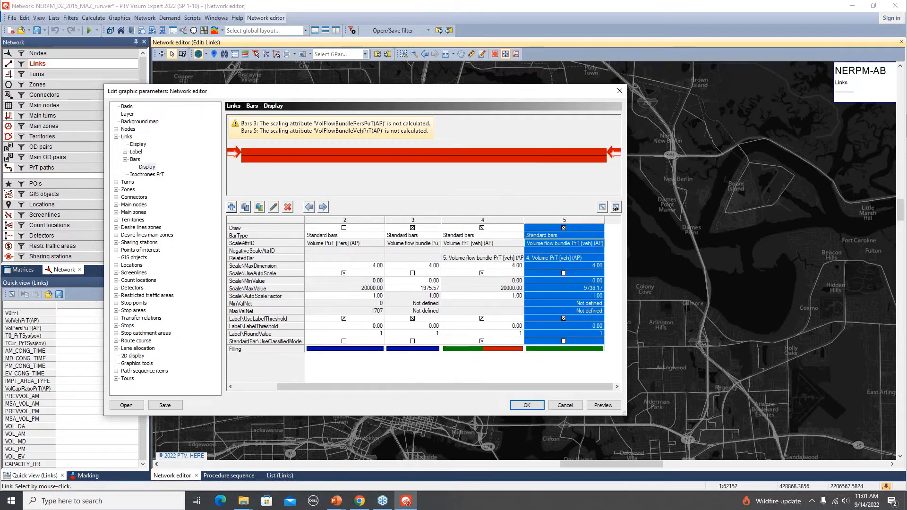
pyautogui.click(591, 243)
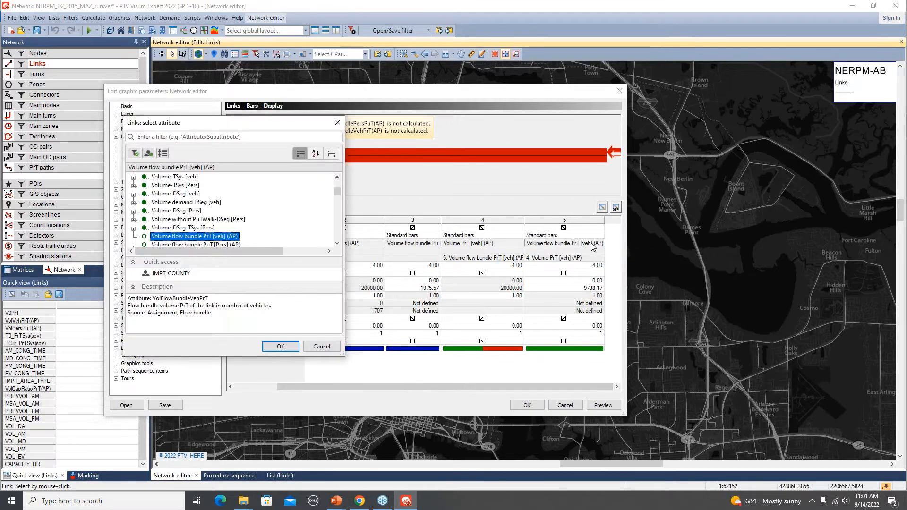
pyautogui.scroll(-1, 266, 227)
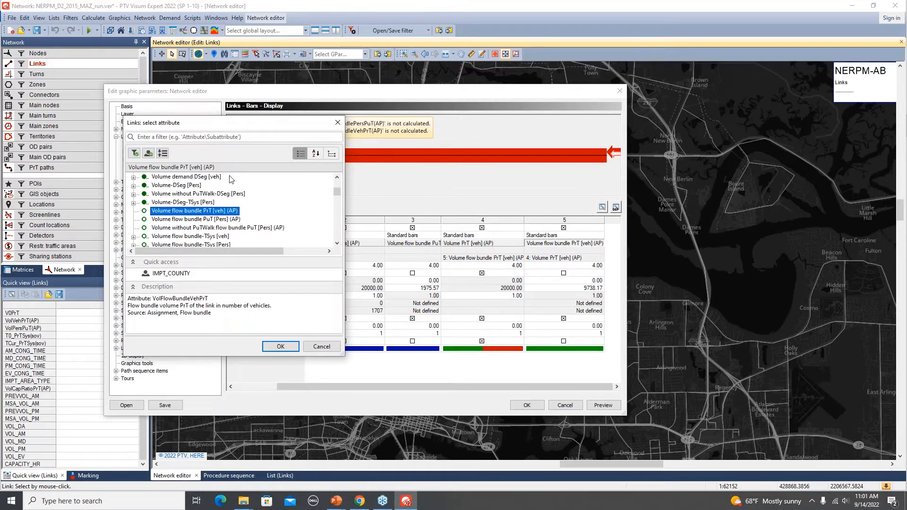
pyautogui.click(254, 136)
pyautogui.write('vol_d')
pyautogui.doubleClick(159, 185)
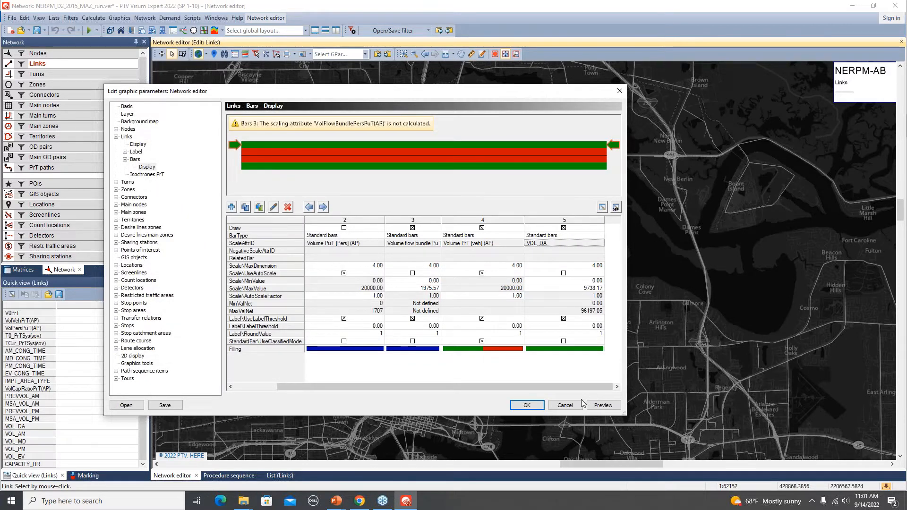
# - Preview the link bars on the map, turn off drawing of the Volume PrT [veh] (AP) bar, and preview again
pyautogui.click(608, 407)
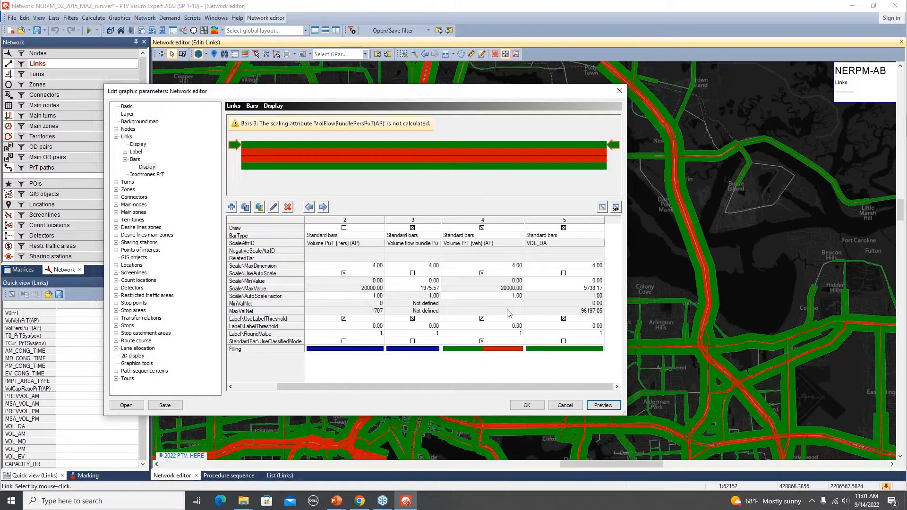
pyautogui.click(482, 228)
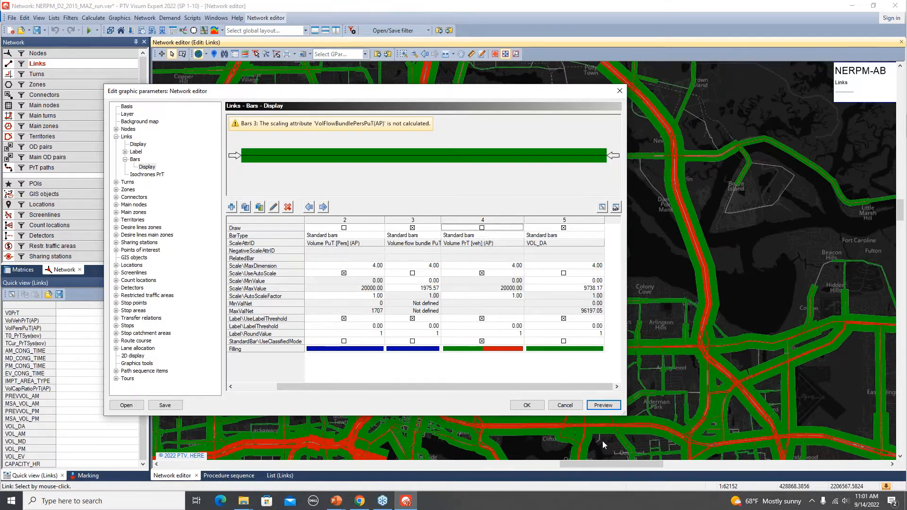
pyautogui.click(602, 406)
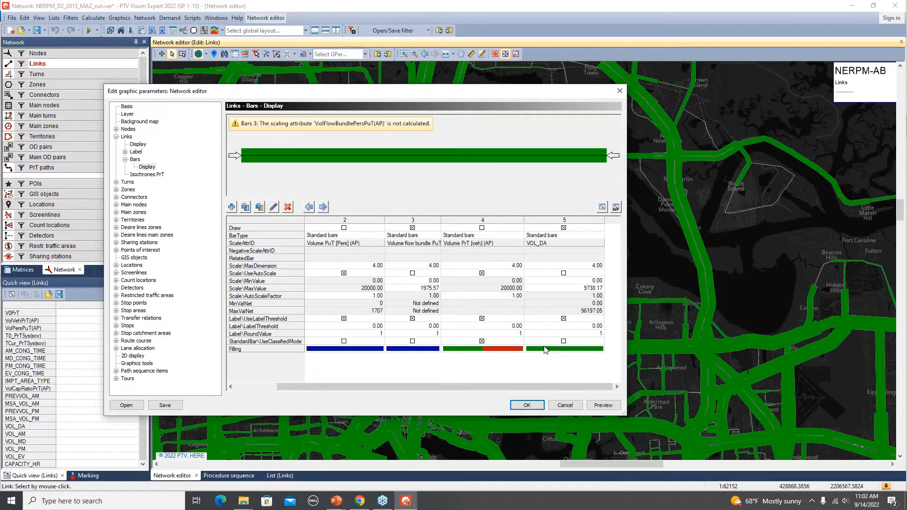
# - Enable classified display for the VOL_DA bar and redefine its classes as 6 classes distributed by natural breaks
pyautogui.click(564, 342)
pyautogui.doubleClick(571, 349)
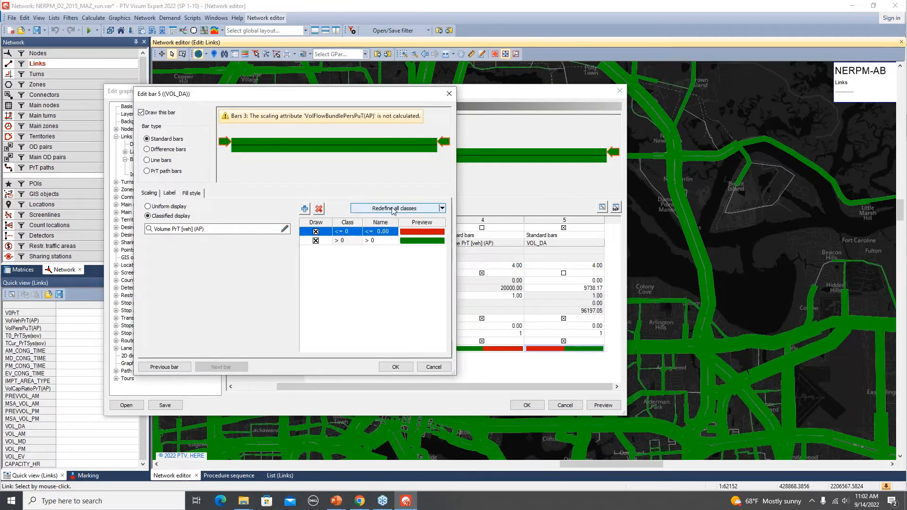
pyautogui.click(392, 209)
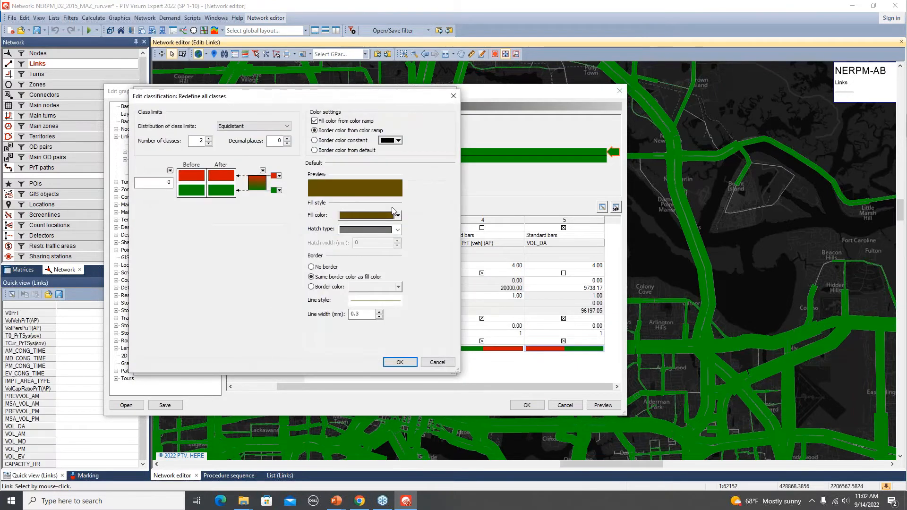
pyautogui.click(208, 138)
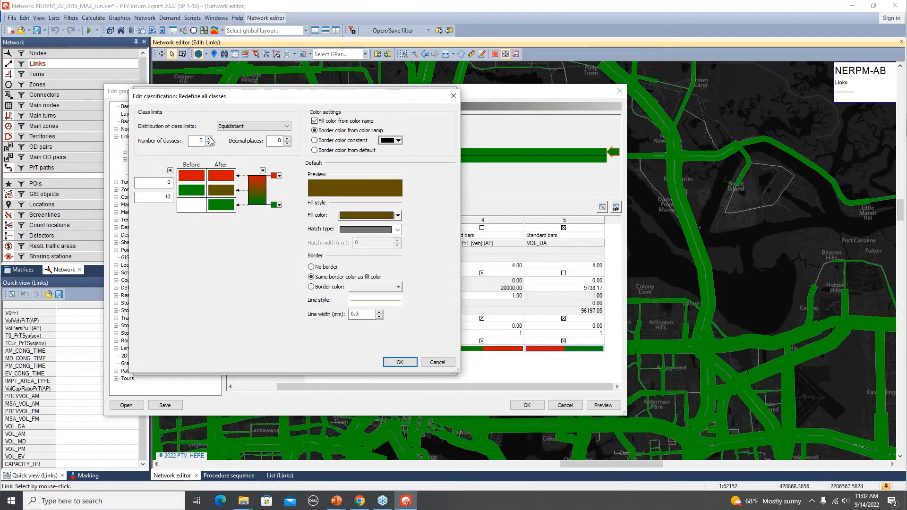
pyautogui.click(208, 139)
pyautogui.click(208, 138)
pyautogui.click(209, 138)
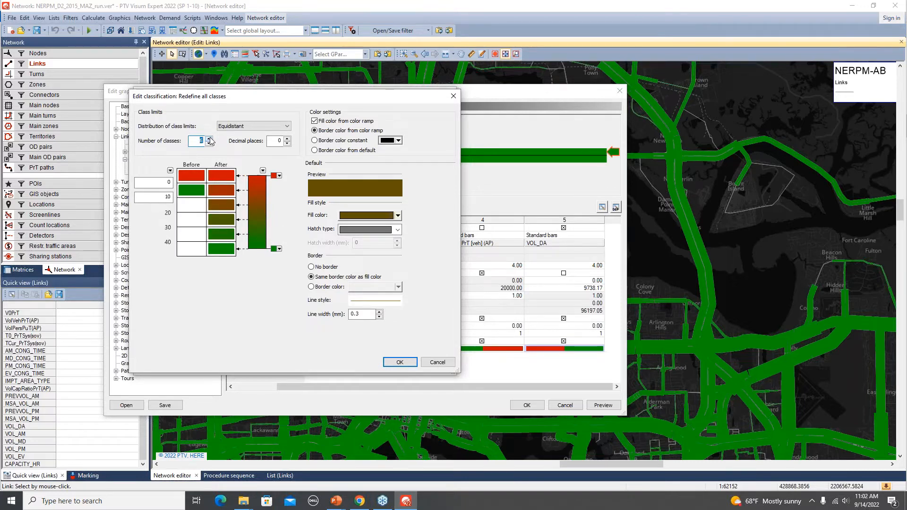
pyautogui.click(265, 126)
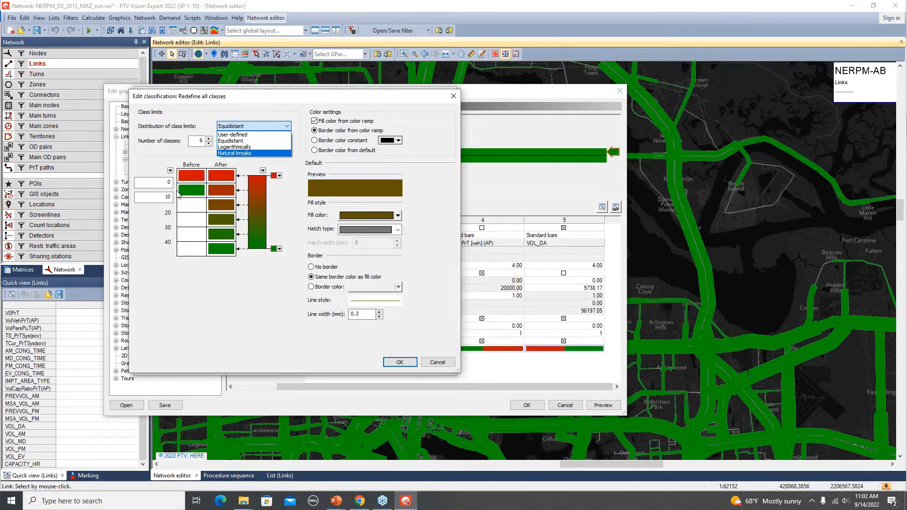
pyautogui.click(248, 142)
pyautogui.click(254, 126)
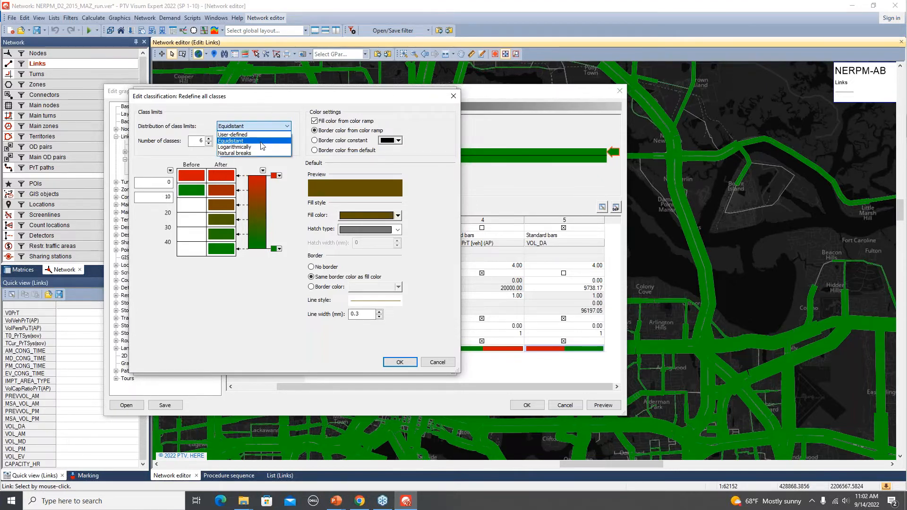
pyautogui.click(250, 153)
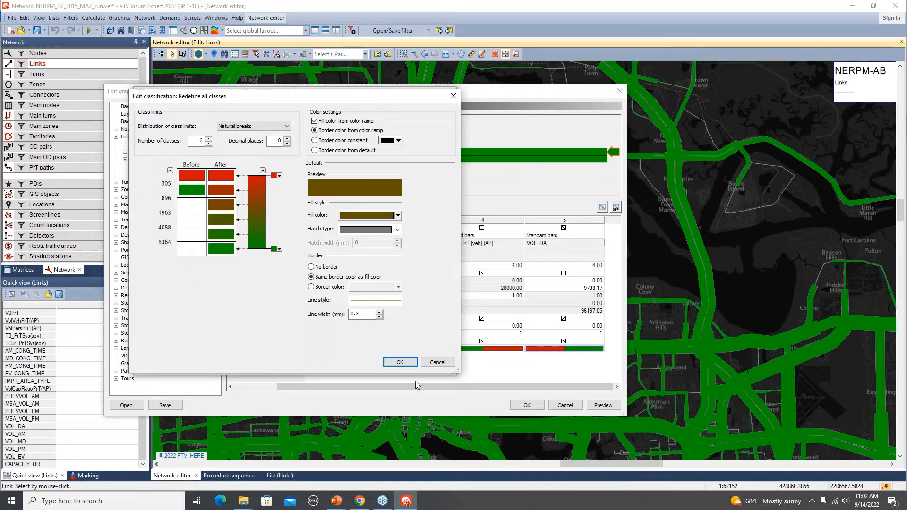
pyautogui.click(397, 363)
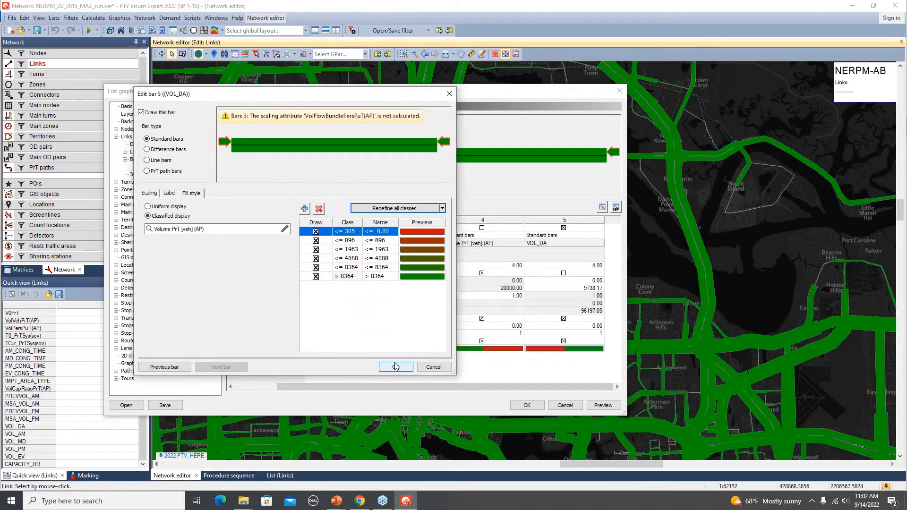
# - Set VOL_DA as the classification attribute of the VOL_DA bar, preview the bars, and apply the link bar settings
pyautogui.click(285, 230)
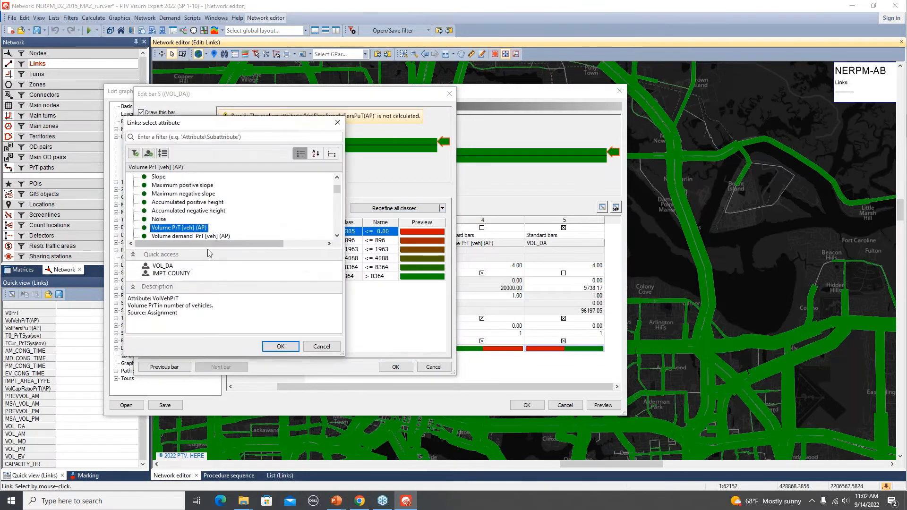
pyautogui.click(172, 265)
pyautogui.click(281, 346)
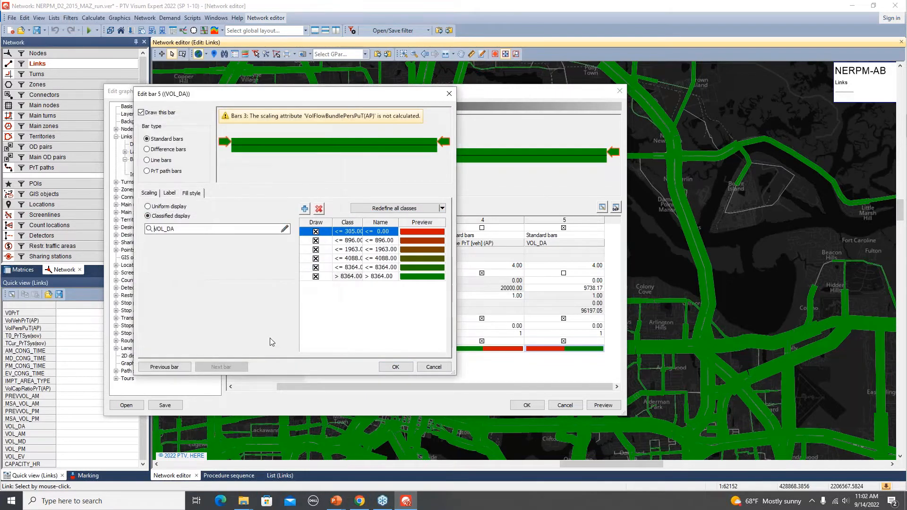
pyautogui.click(396, 367)
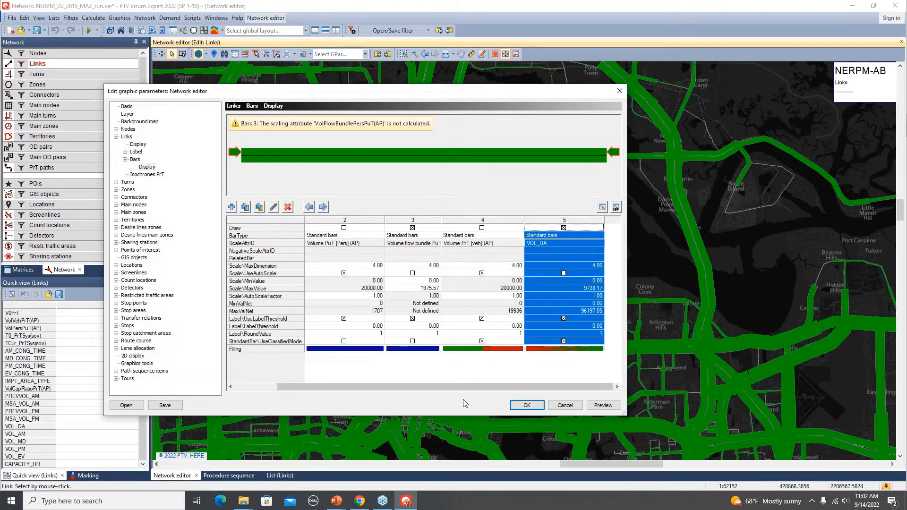
pyautogui.click(603, 405)
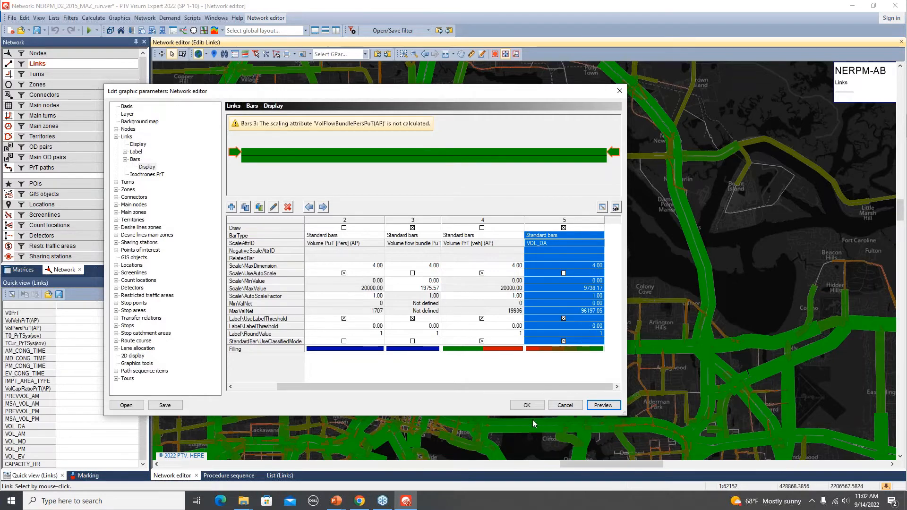
pyautogui.click(524, 405)
# - Examine the classified daily volume bars on the map, from the whole region down to the Jacksonville area
pyautogui.scroll(-2, 481, 370)
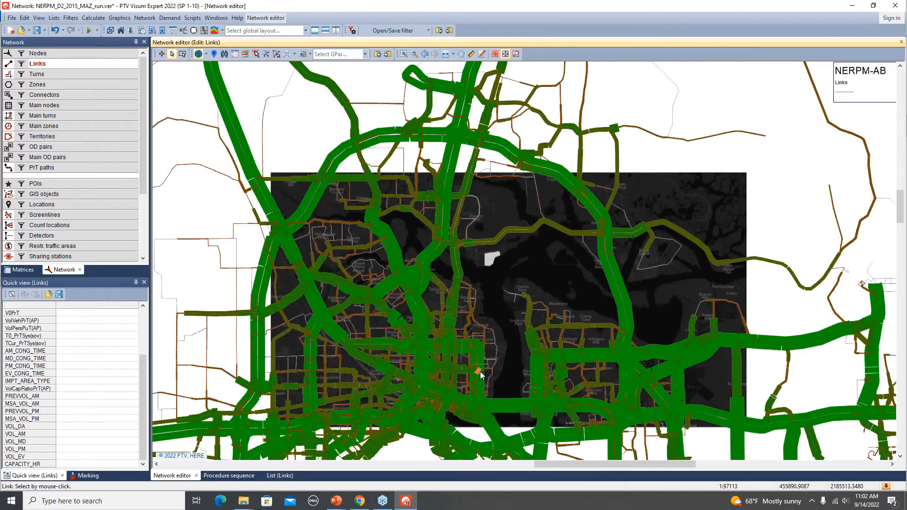
pyautogui.scroll(-2, 480, 373)
pyautogui.scroll(-2, 477, 391)
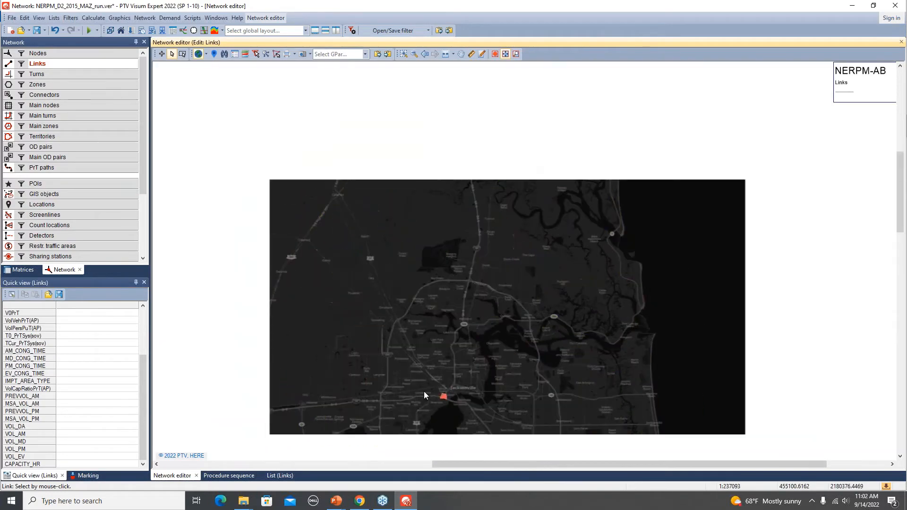
pyautogui.moveTo(435, 438); pyautogui.dragTo(424, 307)
pyautogui.scroll(-5, 425, 309)
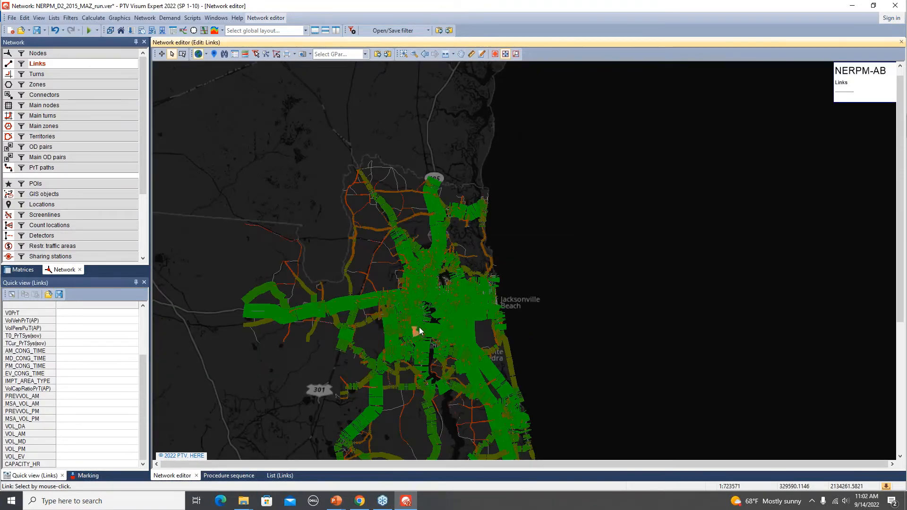
pyautogui.scroll(4, 419, 327)
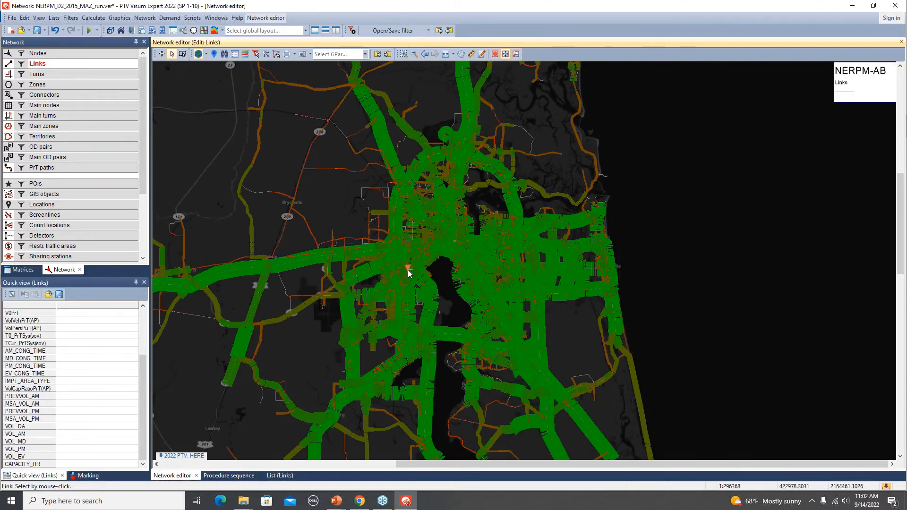
pyautogui.scroll(3, 407, 270)
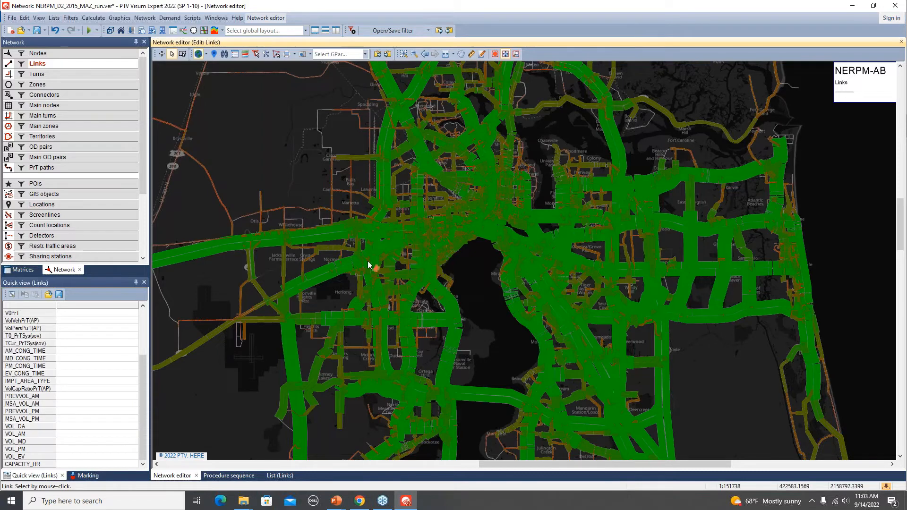
# - Reopen the graphic parameters for the link bars and turn off drawing of the VOL_DA bar
pyautogui.rightClick(92, 63)
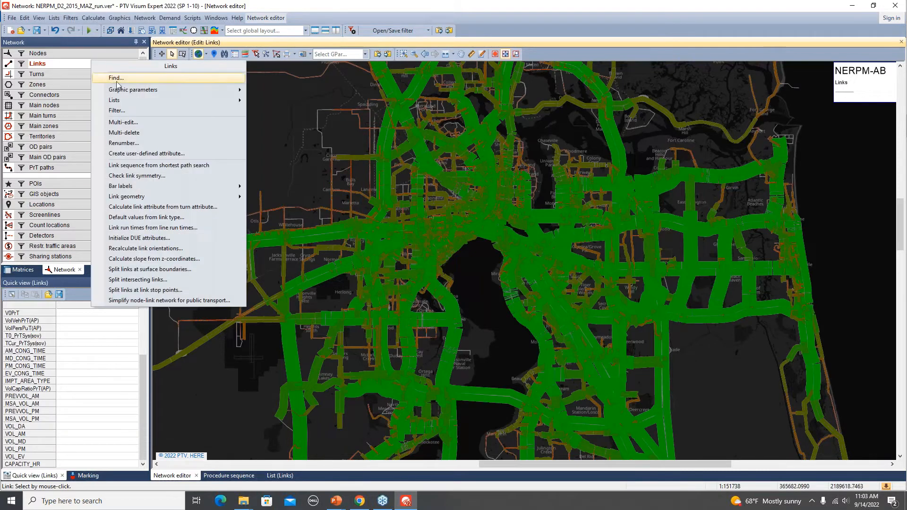
pyautogui.moveTo(144, 97)
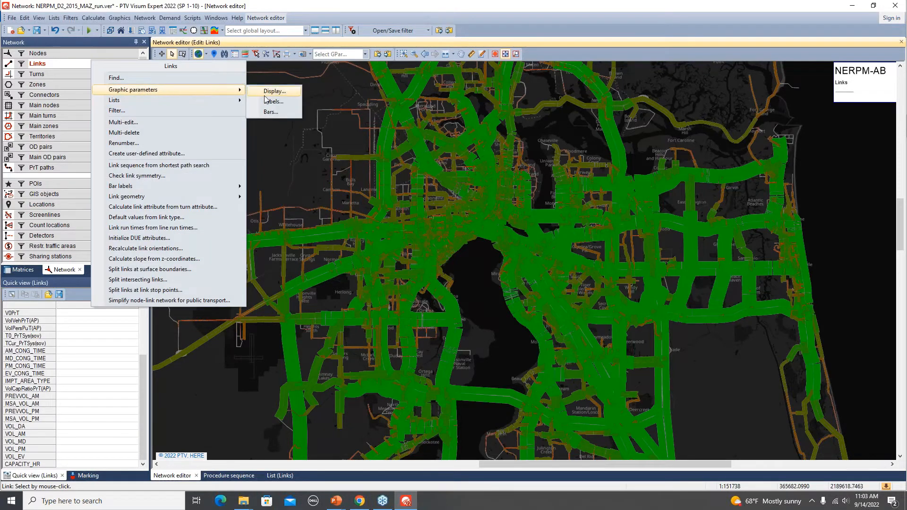
pyautogui.click(271, 112)
pyautogui.moveTo(392, 388); pyautogui.dragTo(511, 387)
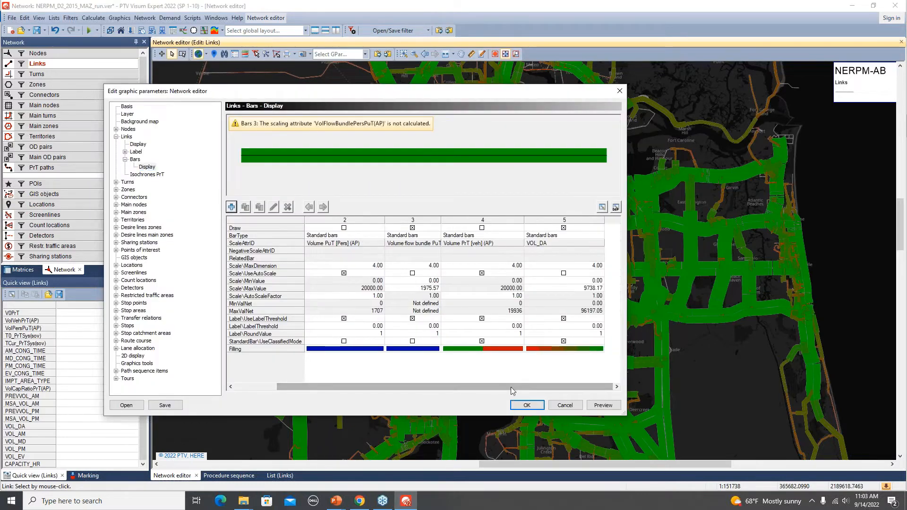
pyautogui.click(564, 229)
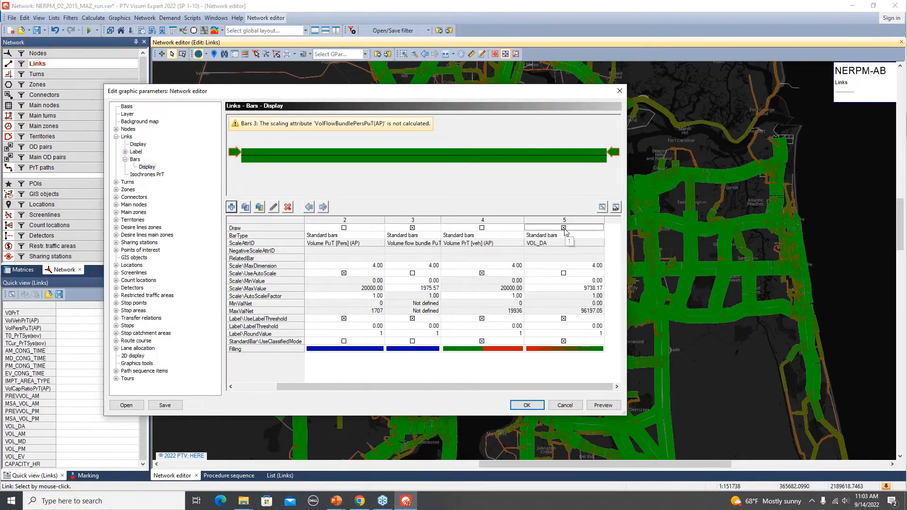
pyautogui.click(564, 229)
pyautogui.moveTo(446, 386); pyautogui.dragTo(403, 380)
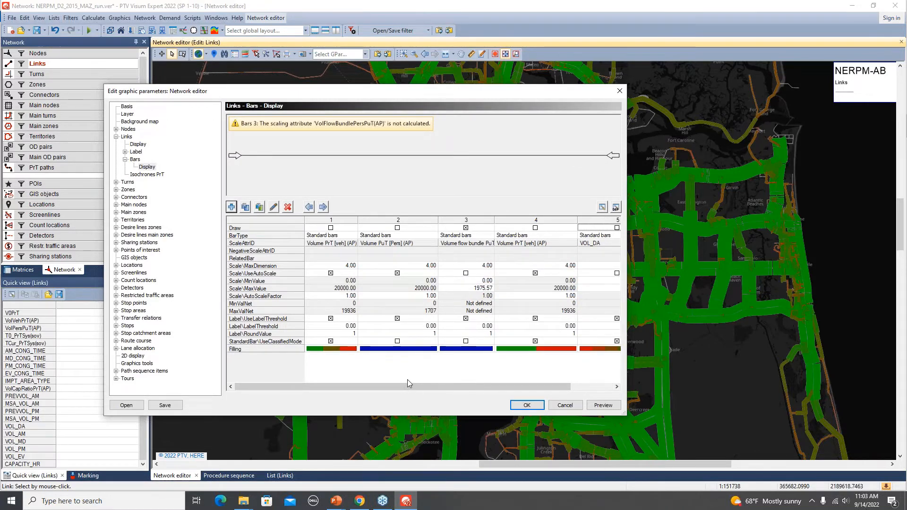
pyautogui.moveTo(404, 384); pyautogui.dragTo(459, 390)
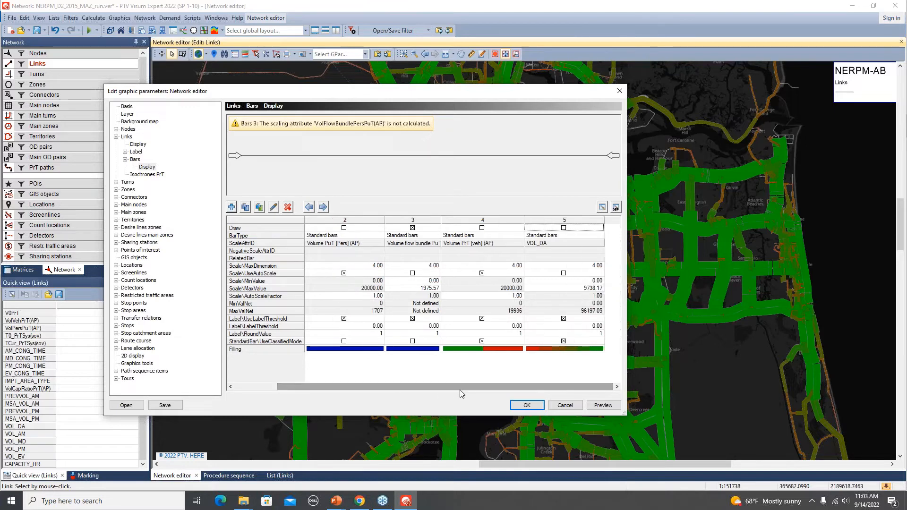
# - Insert a new link bar and set Volume capacity ratio PrT (AP) as the classification attribute of its fill style
pyautogui.click(231, 207)
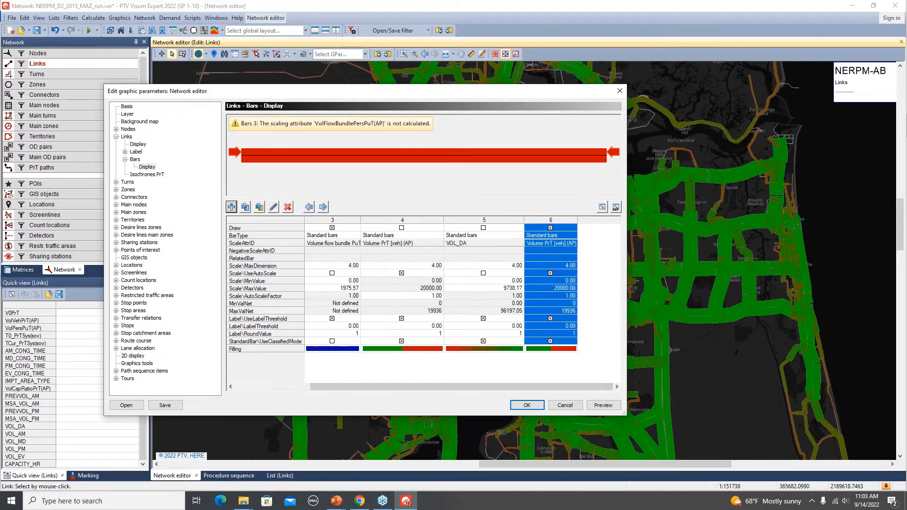
pyautogui.doubleClick(551, 350)
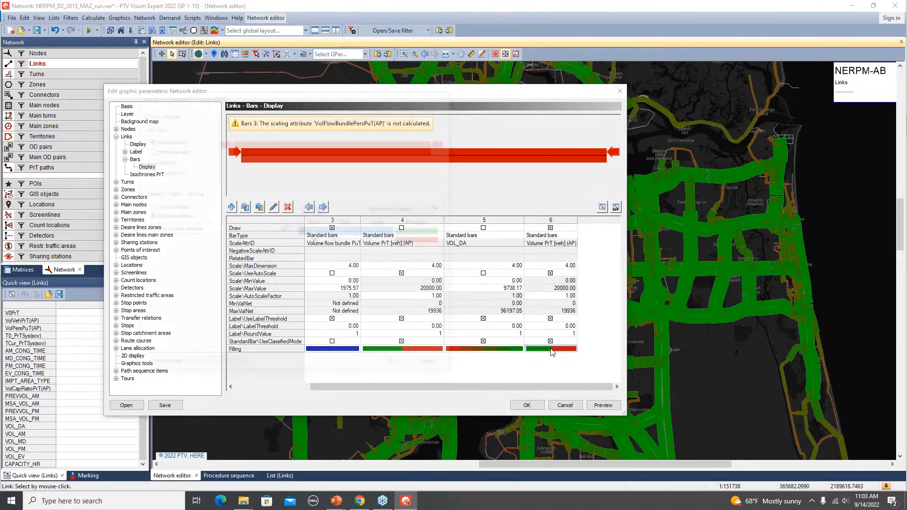
pyautogui.click(285, 230)
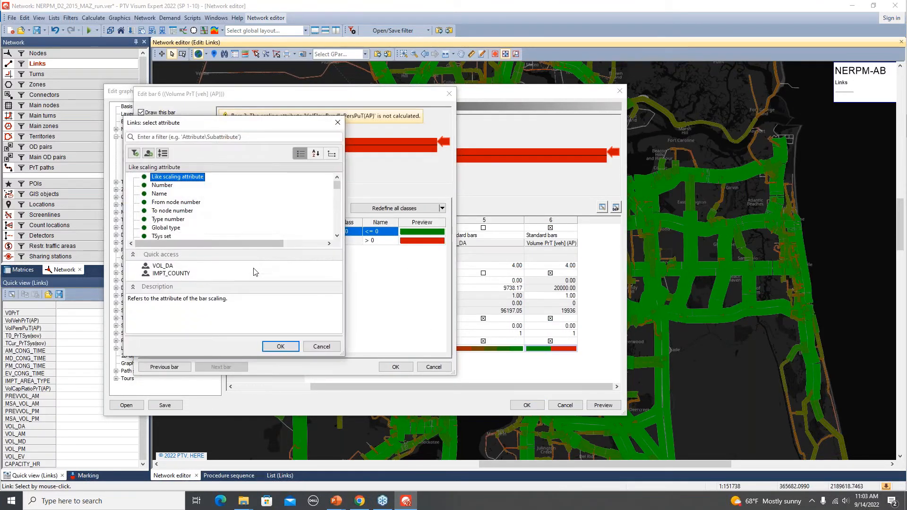
pyautogui.scroll(-6, 242, 230)
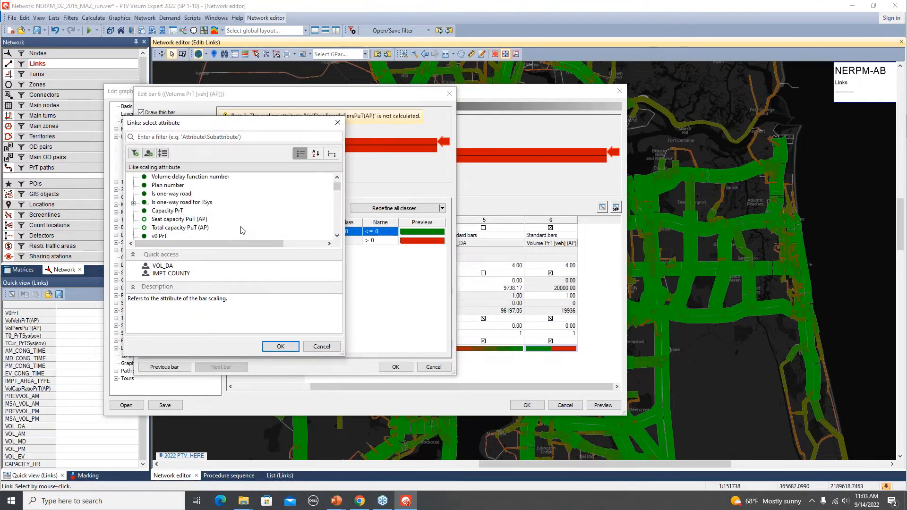
pyautogui.scroll(-5, 242, 230)
pyautogui.scroll(-8, 242, 230)
pyautogui.scroll(-3, 242, 230)
pyautogui.scroll(-3, 242, 230)
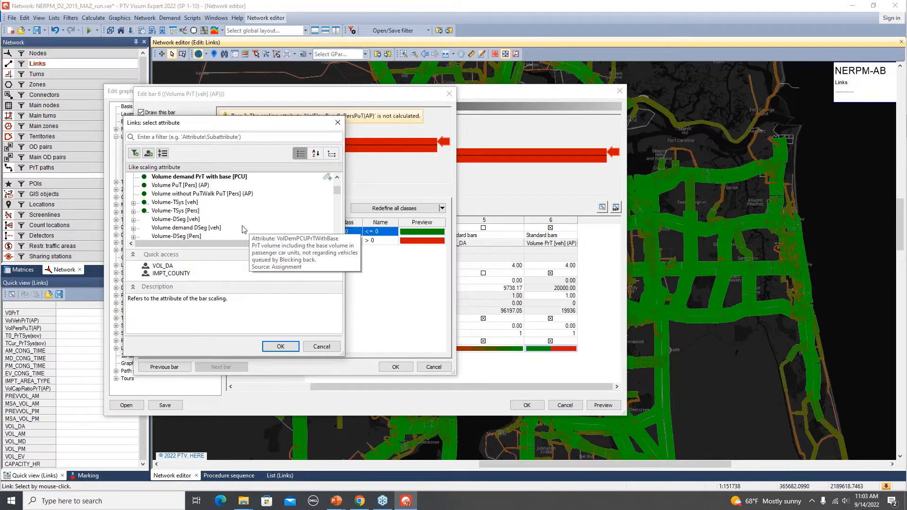
pyautogui.scroll(-2, 241, 230)
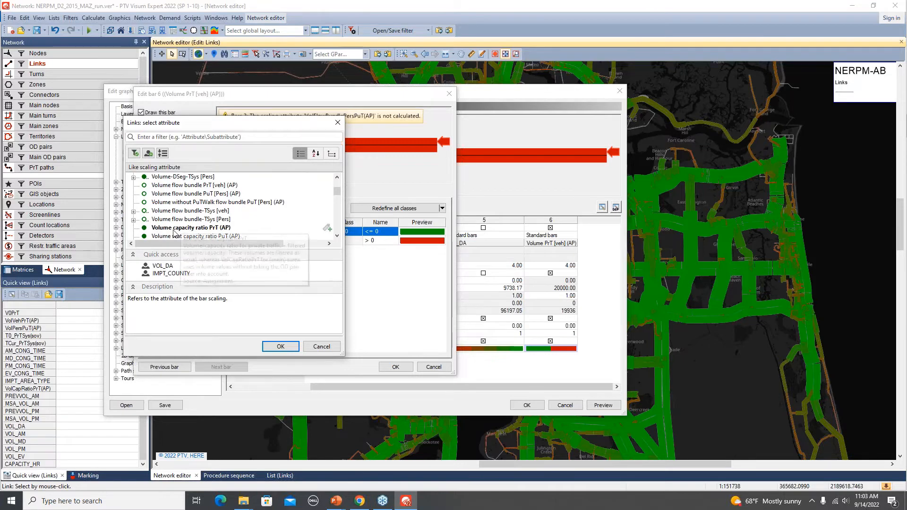
pyautogui.scroll(-1, 261, 228)
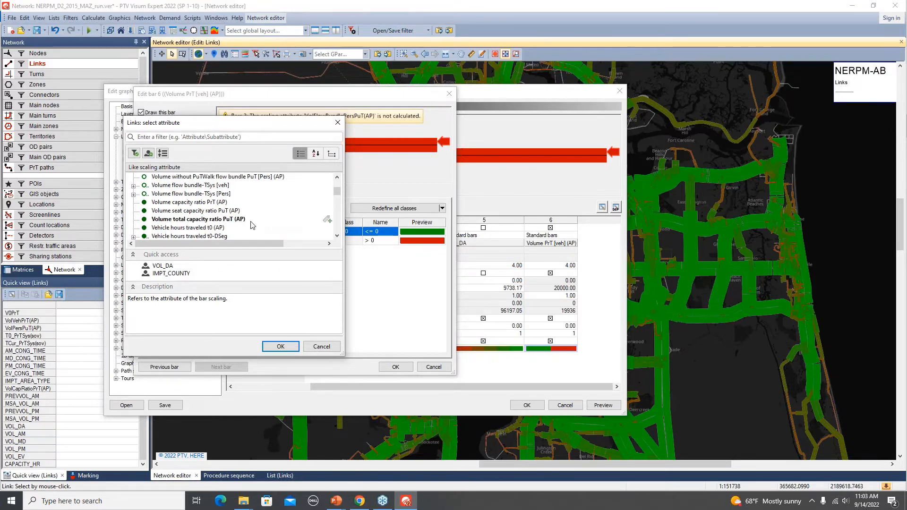
pyautogui.click(198, 202)
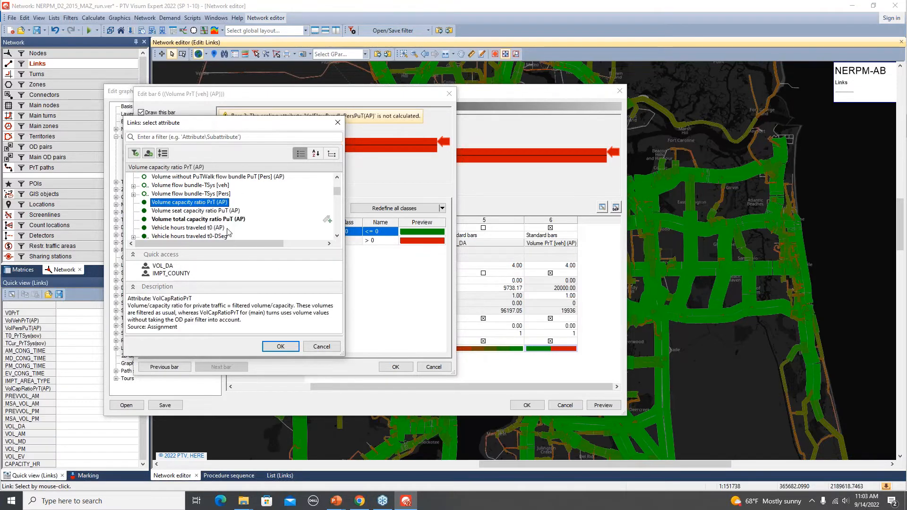
pyautogui.click(280, 346)
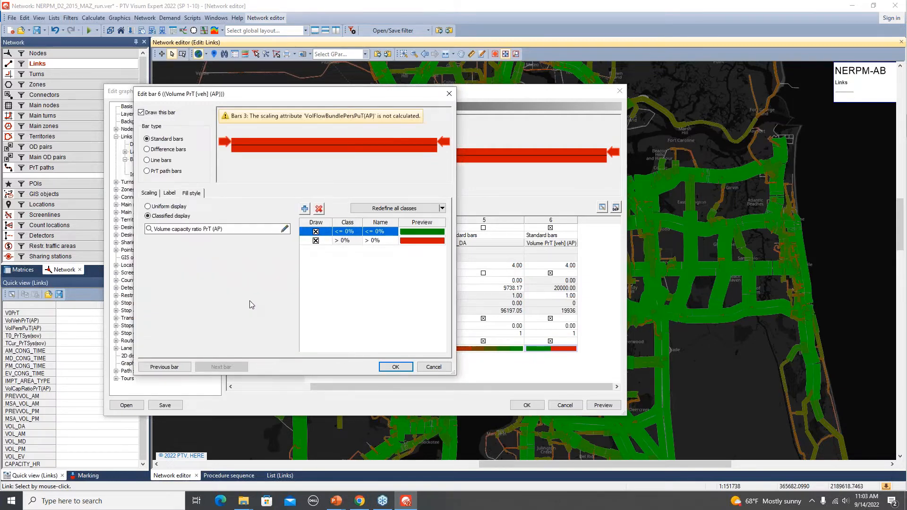
# - Redefine all classes of the new bar as 7 classes with limits distributed by natural breaks
pyautogui.click(380, 209)
pyautogui.click(209, 139)
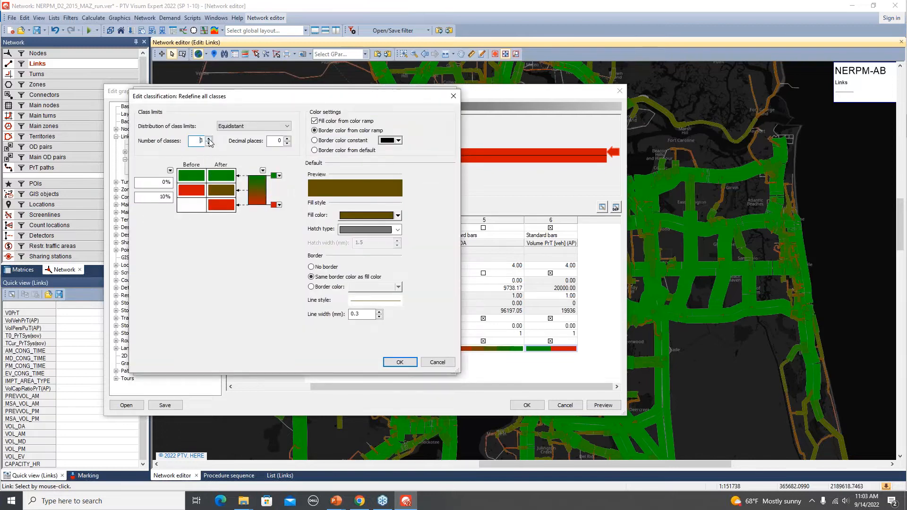
pyautogui.click(208, 139)
pyautogui.click(245, 128)
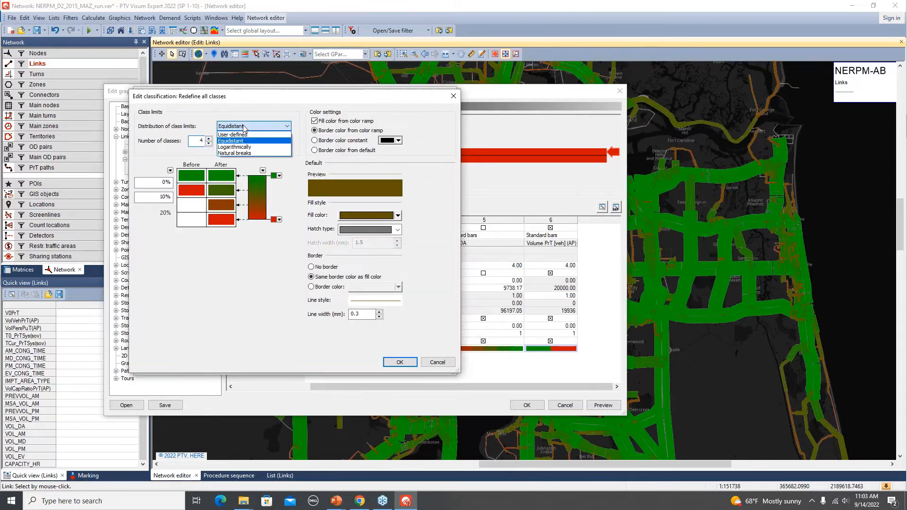
pyautogui.click(251, 148)
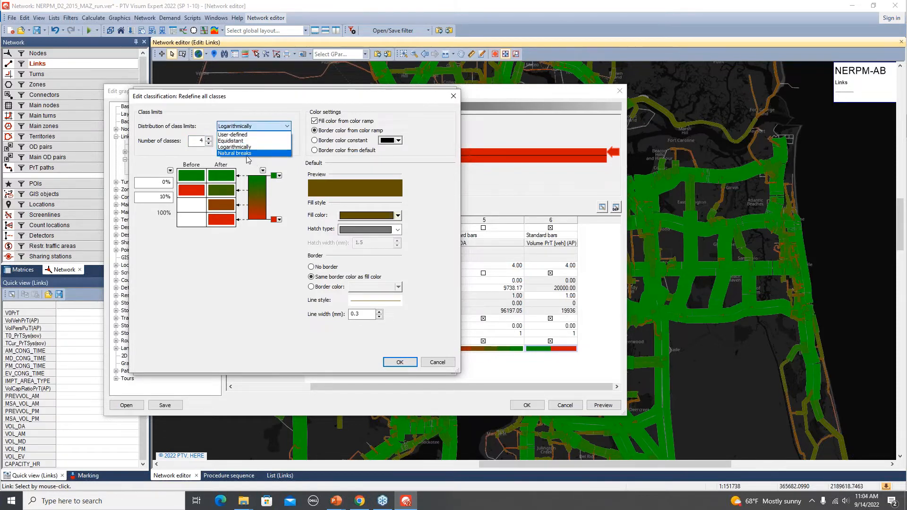
pyautogui.click(247, 154)
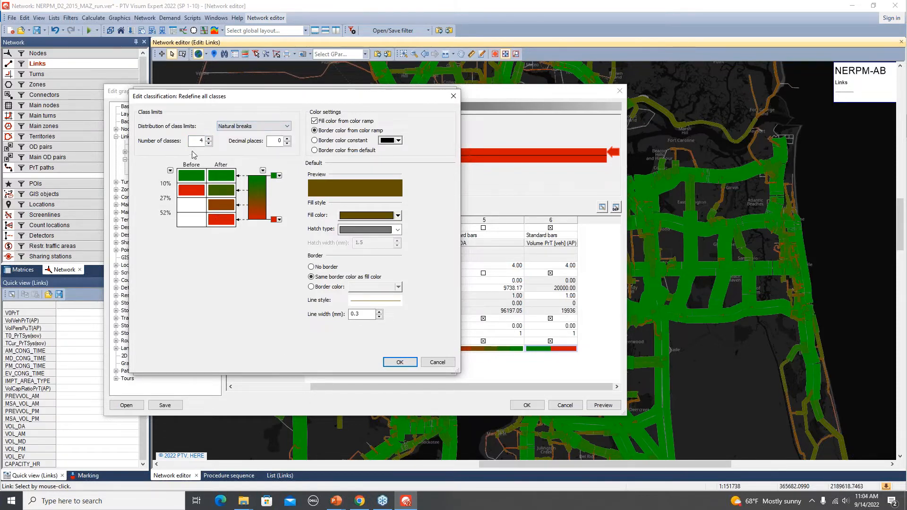
pyautogui.click(208, 138)
pyautogui.click(209, 138)
pyautogui.click(208, 138)
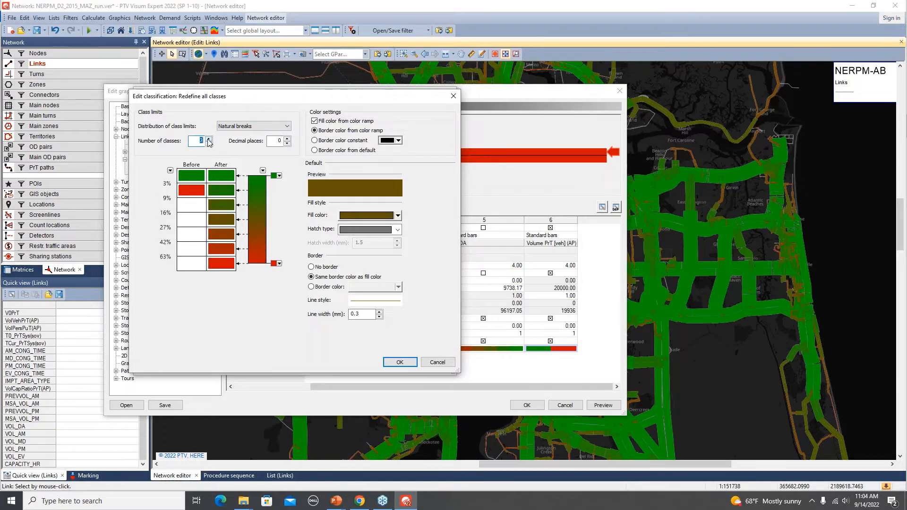
# - Try a logarithmic distribution of the class limits and switch back to natural breaks
pyautogui.click(253, 126)
pyautogui.click(252, 148)
pyautogui.click(254, 126)
pyautogui.click(238, 154)
# - Apply the redefined classes and the link bar settings, and view the volume capacity ratio bars across the network map
pyautogui.click(397, 363)
pyautogui.click(395, 365)
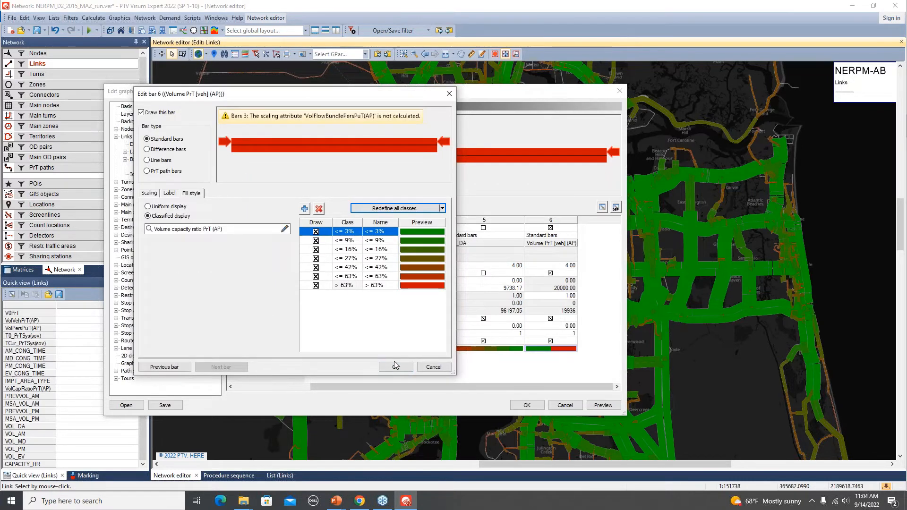
pyautogui.click(521, 406)
pyautogui.scroll(-1, 468, 354)
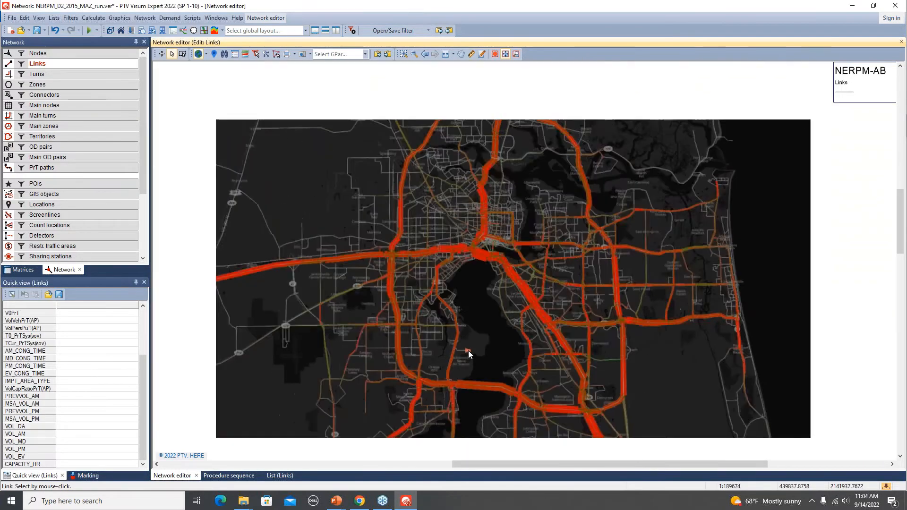
pyautogui.scroll(-1, 469, 350)
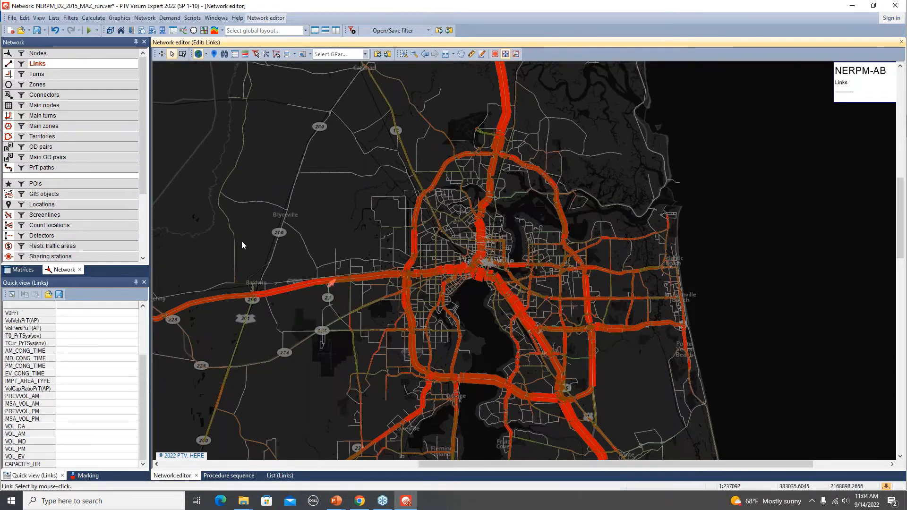
# - Set the highest class limit of the volume capacity ratio link bar to 95% and preview the bars on the map
pyautogui.rightClick(72, 63)
pyautogui.moveTo(145, 95)
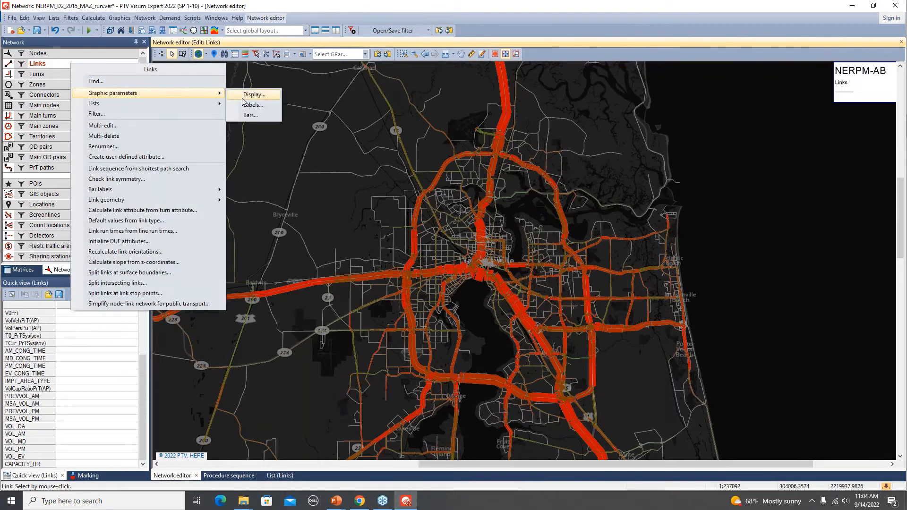
pyautogui.click(257, 115)
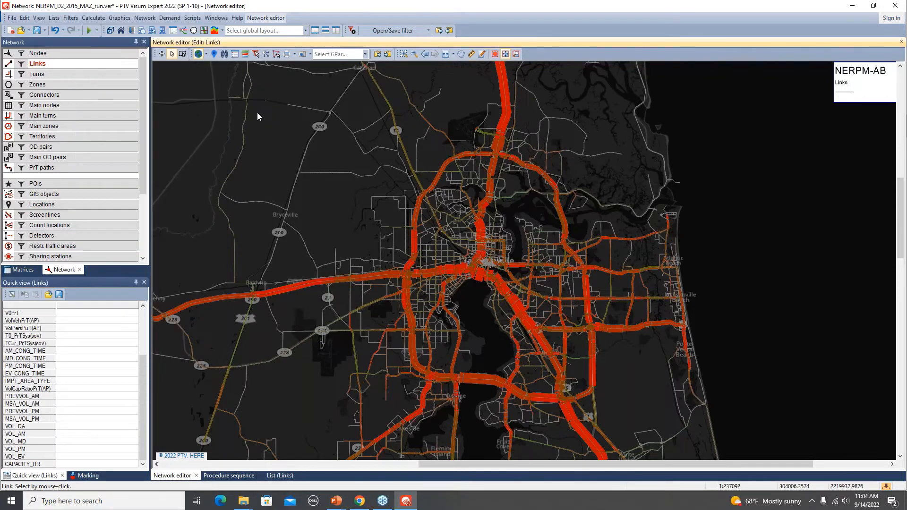
pyautogui.moveTo(507, 388); pyautogui.dragTo(552, 352)
pyautogui.doubleClick(552, 349)
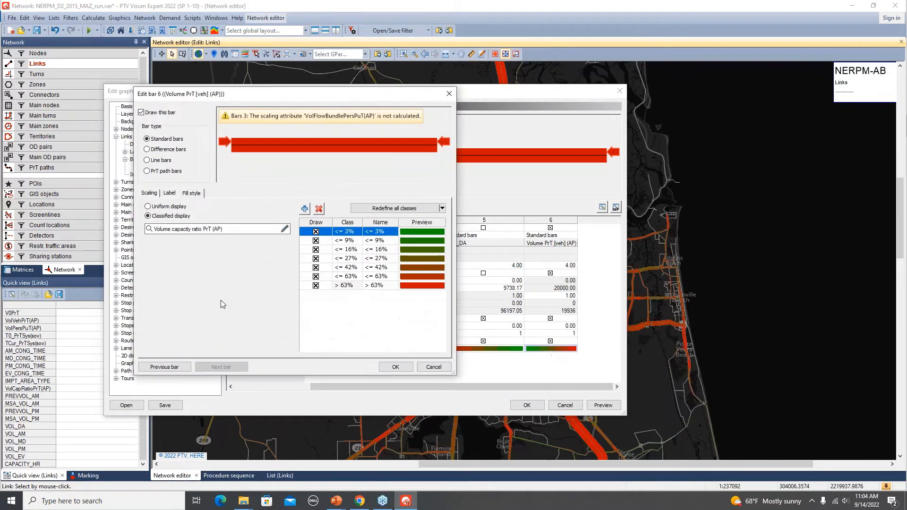
pyautogui.click(404, 210)
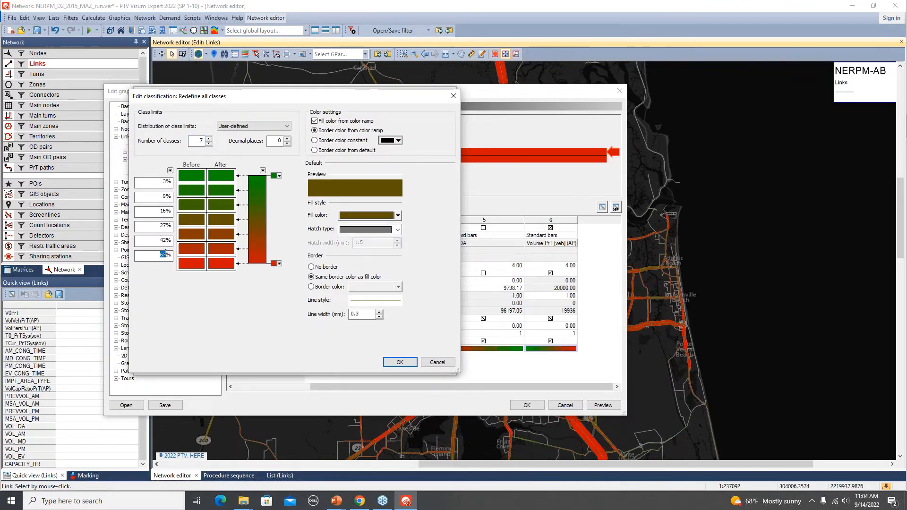
pyautogui.write('95')
pyautogui.click(400, 362)
pyautogui.click(405, 368)
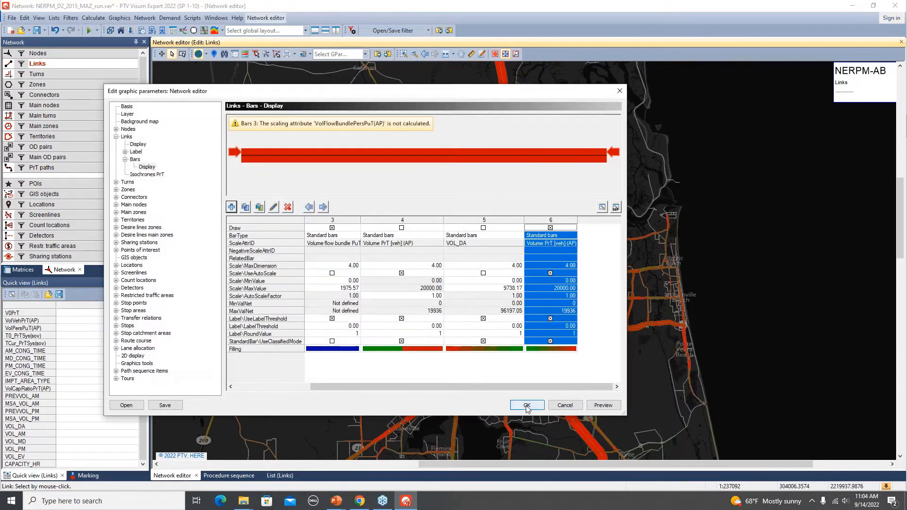
pyautogui.click(603, 405)
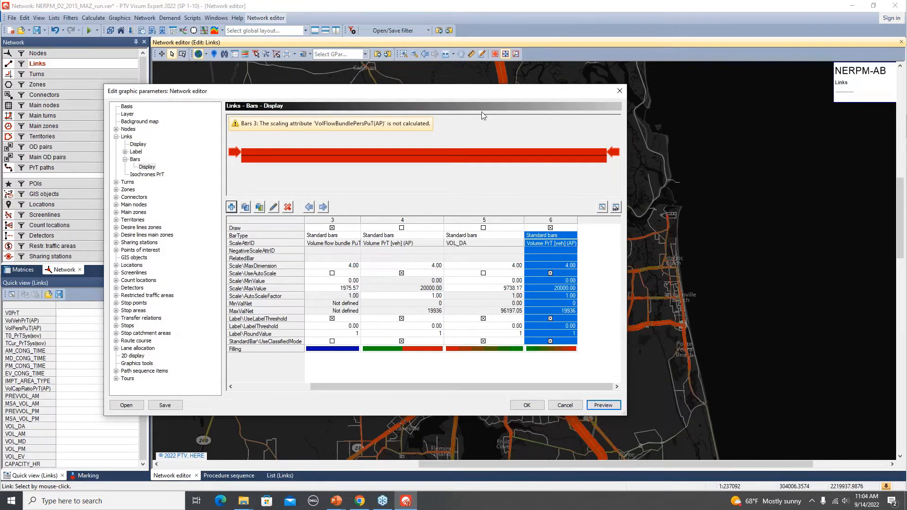
# - Reopen the volume capacity ratio bar's classification and set the fourth and fifth class limits to 80% and 85%
pyautogui.moveTo(477, 93); pyautogui.dragTo(577, 179)
pyautogui.moveTo(631, 236); pyautogui.dragTo(536, 104)
pyautogui.doubleClick(629, 359)
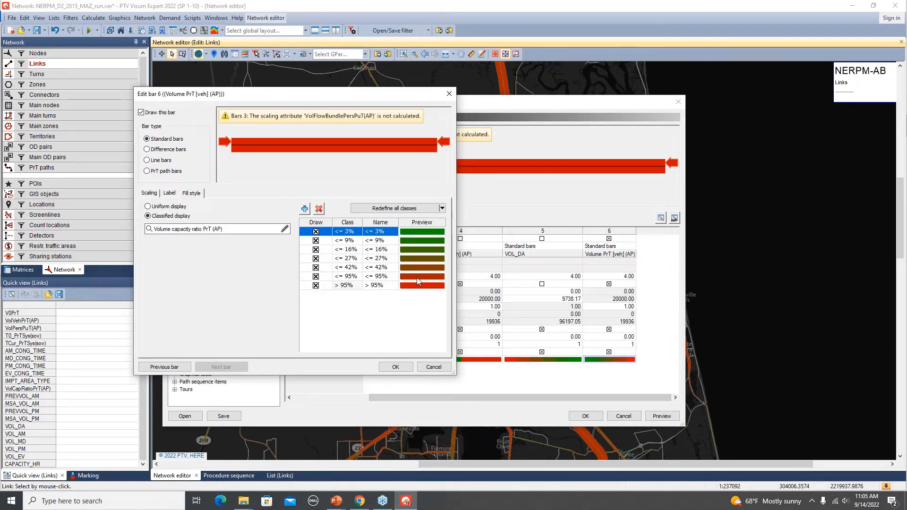
pyautogui.click(394, 208)
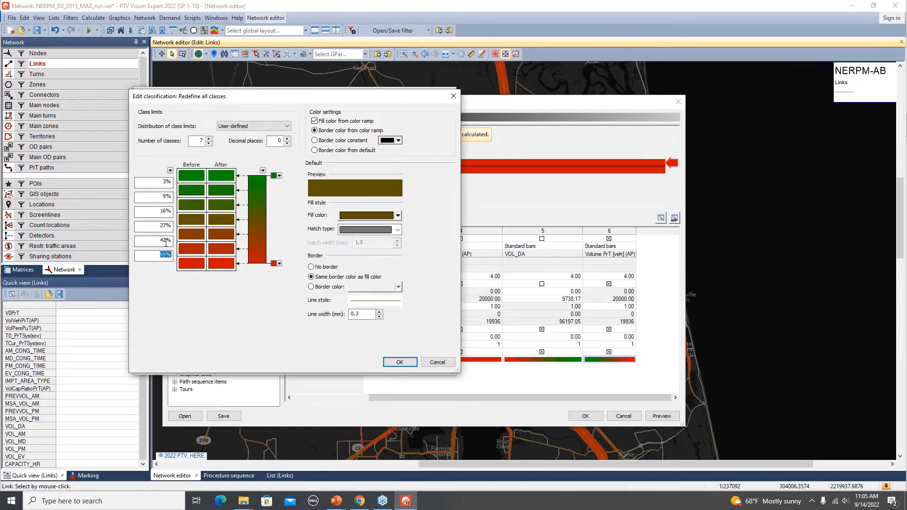
pyautogui.click(167, 226)
pyautogui.write('80')
pyautogui.click(160, 242)
pyautogui.write('85')
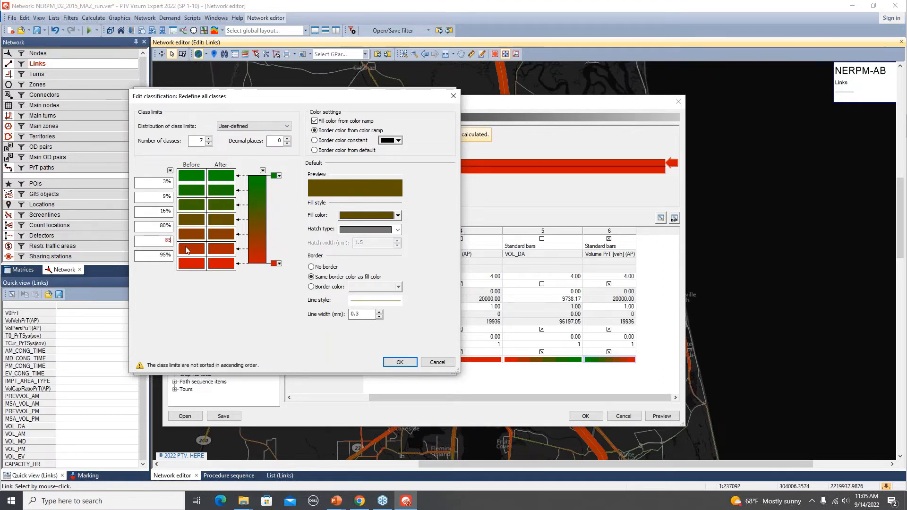
# - Set the three lowest class limits to 20%, 40% and 60% and accept the redefined classification
pyautogui.click(152, 255)
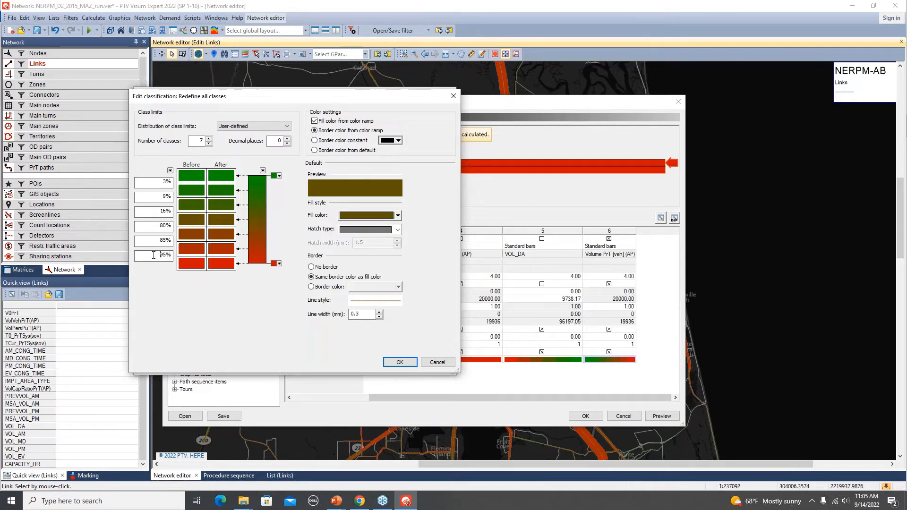
pyautogui.doubleClick(161, 208)
pyautogui.write('60')
pyautogui.doubleClick(166, 197)
pyautogui.click(401, 363)
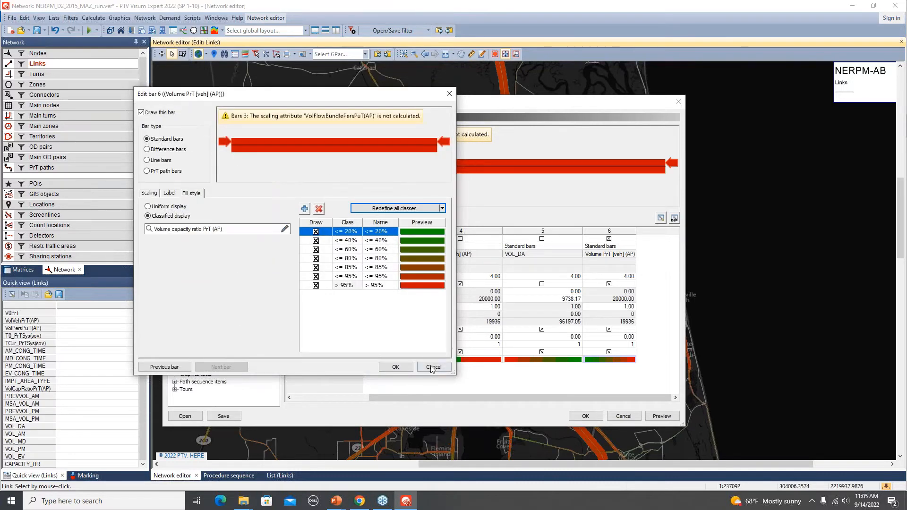
# - Apply the reclassified bar settings and examine the volume capacity ratios on the links around Jacksonville
pyautogui.click(395, 367)
pyautogui.click(662, 417)
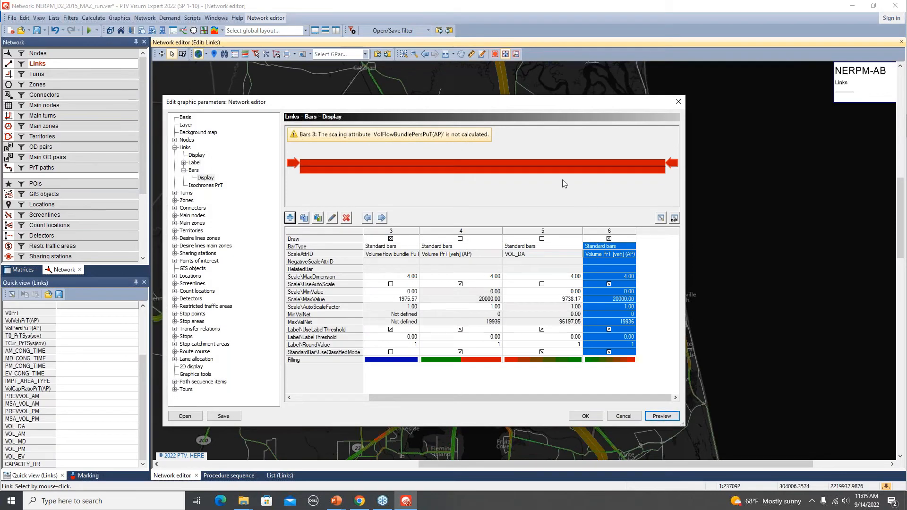
pyautogui.click(585, 416)
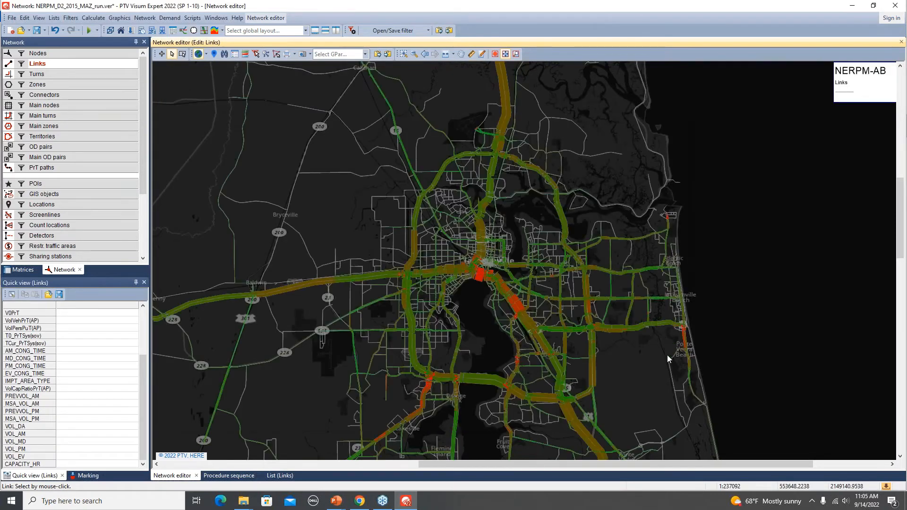
pyautogui.scroll(-2, 544, 357)
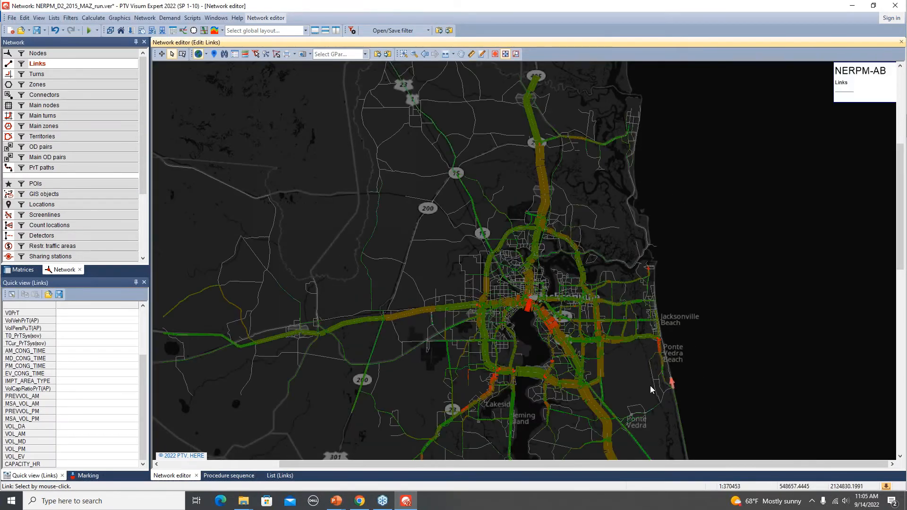
pyautogui.moveTo(652, 384); pyautogui.dragTo(587, 300)
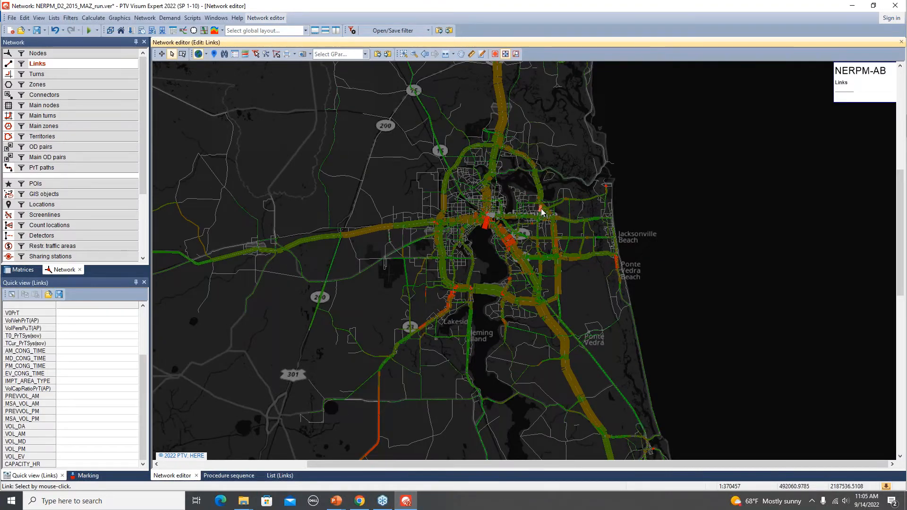
pyautogui.scroll(2, 541, 209)
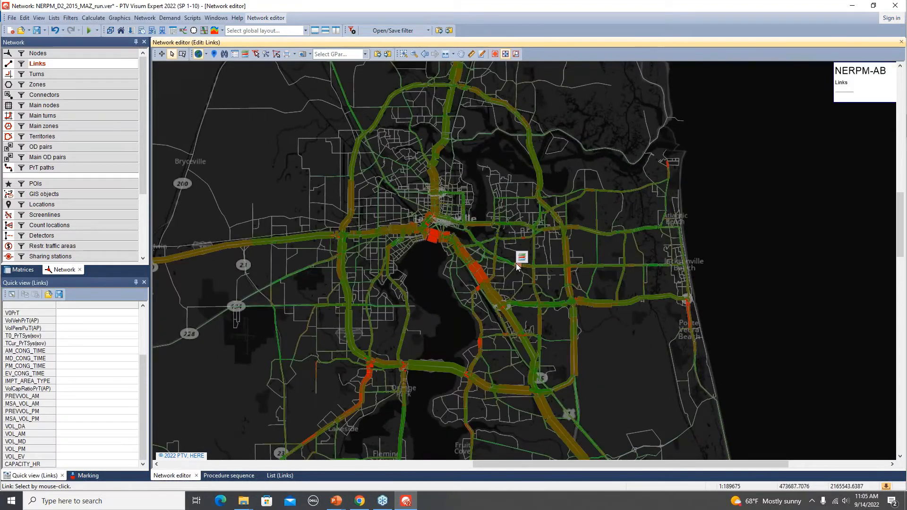
pyautogui.scroll(1, 437, 267)
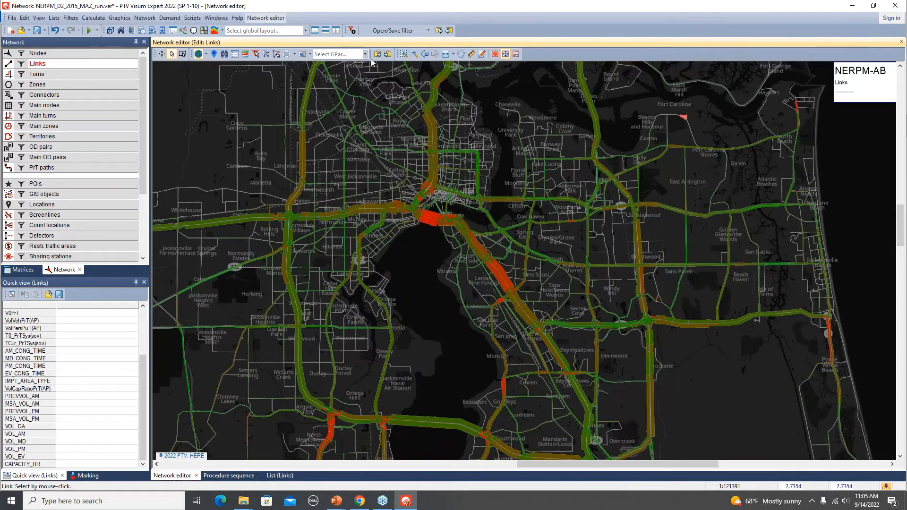
# - Preview the map legend with the Link bars item added, and discard the legend change
pyautogui.click(234, 55)
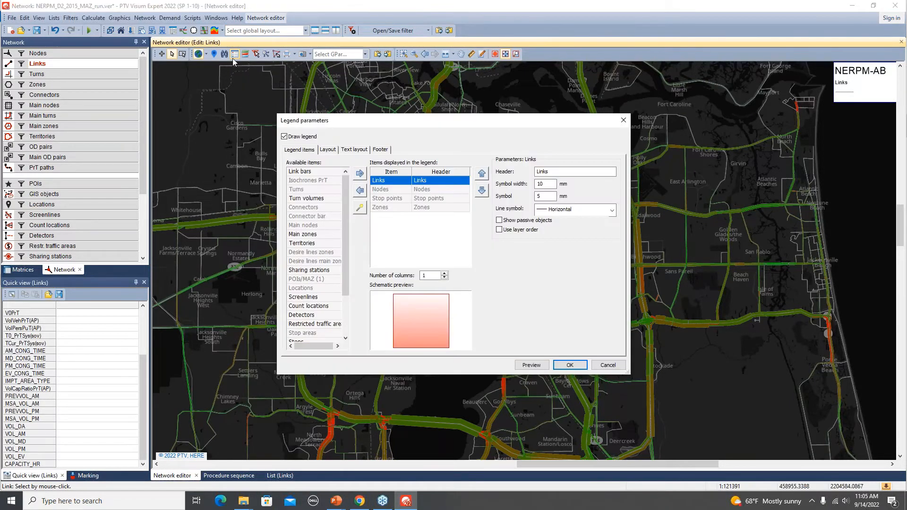
pyautogui.click(316, 172)
pyautogui.click(359, 173)
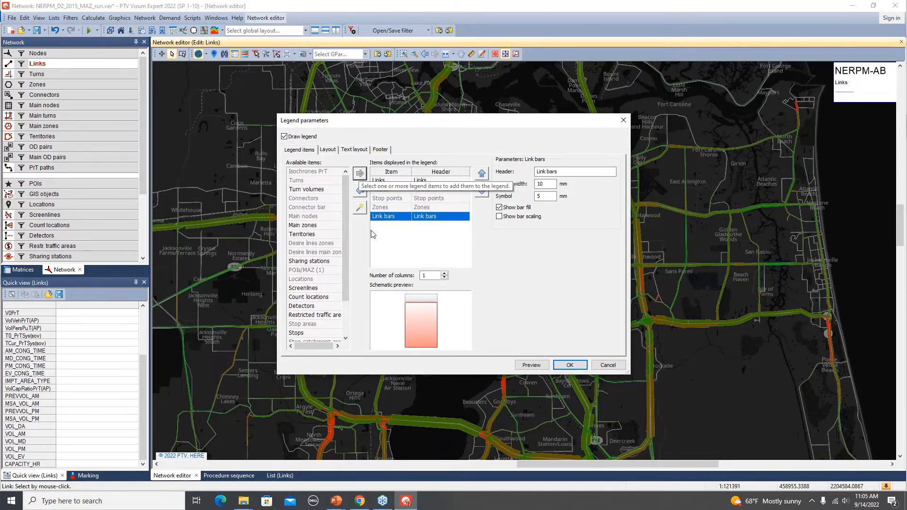
pyautogui.click(538, 367)
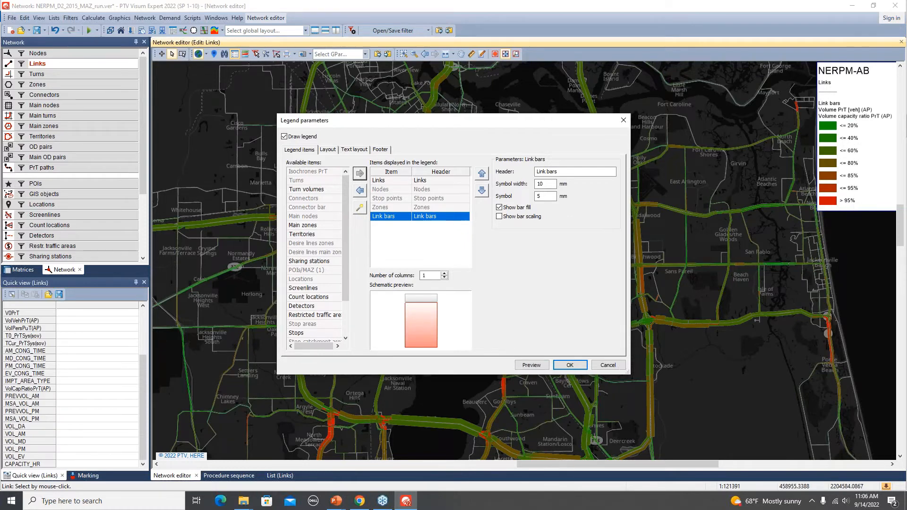
pyautogui.click(610, 365)
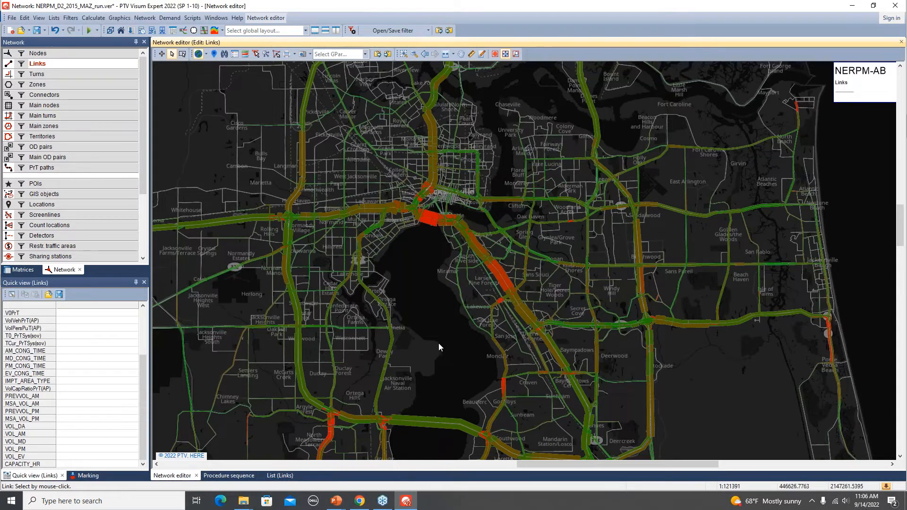
# - Display the network with the saved graphic parameters link_flows_auto
pyautogui.click(333, 53)
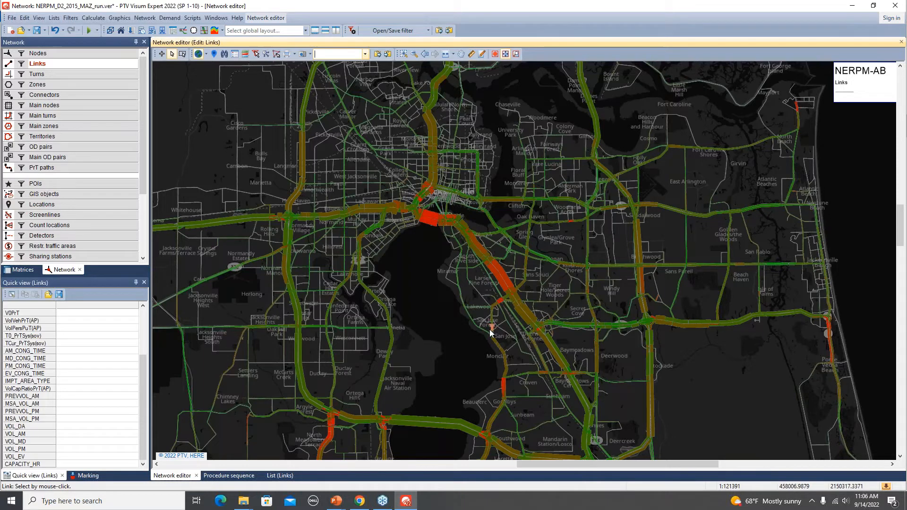
pyautogui.click(365, 55)
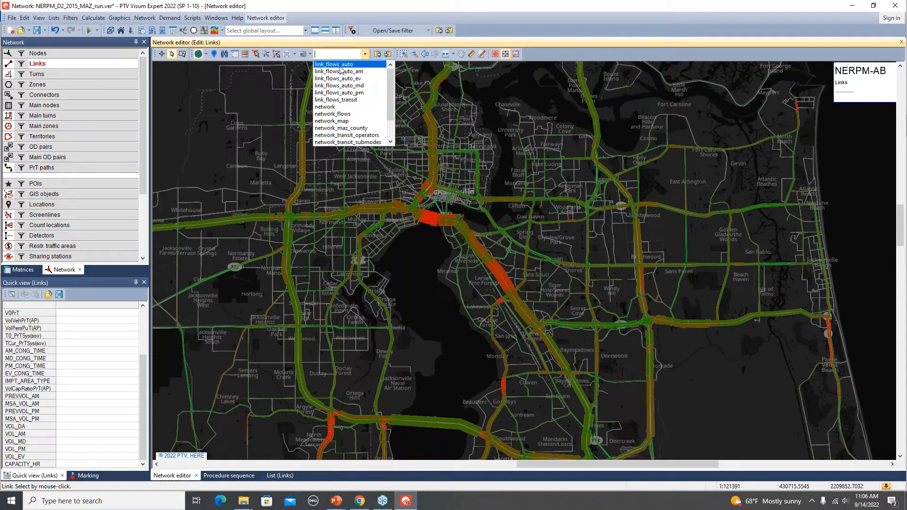
pyautogui.click(350, 68)
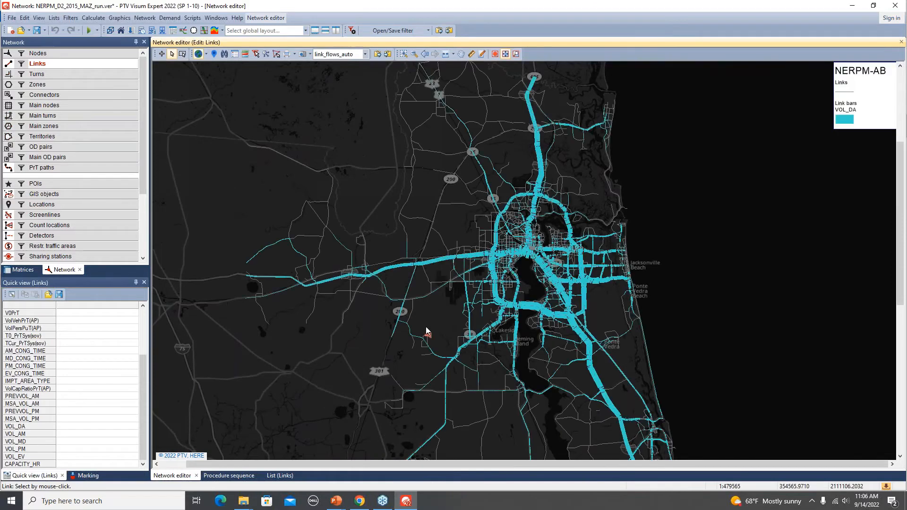
# - Display the network with the saved graphic parameters link_flows_auto_am and examine the AM volume bars around Jacksonville
pyautogui.click(365, 54)
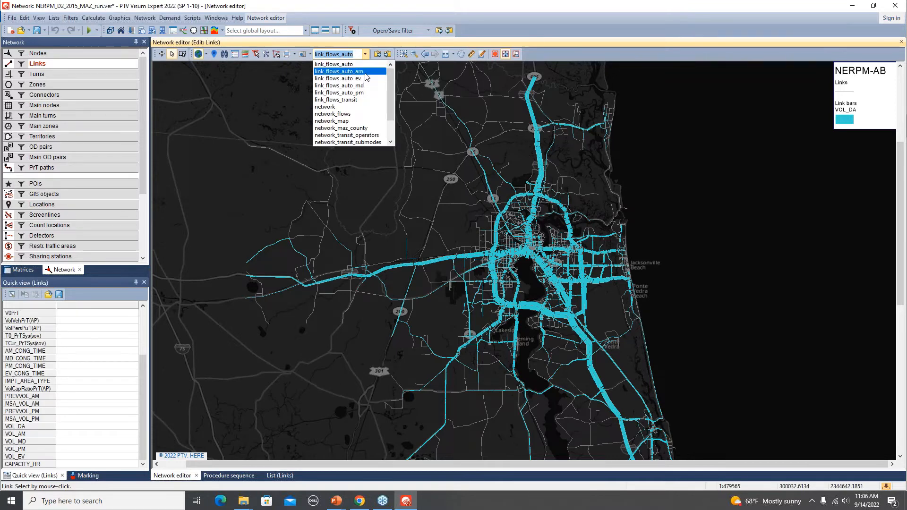
pyautogui.click(366, 72)
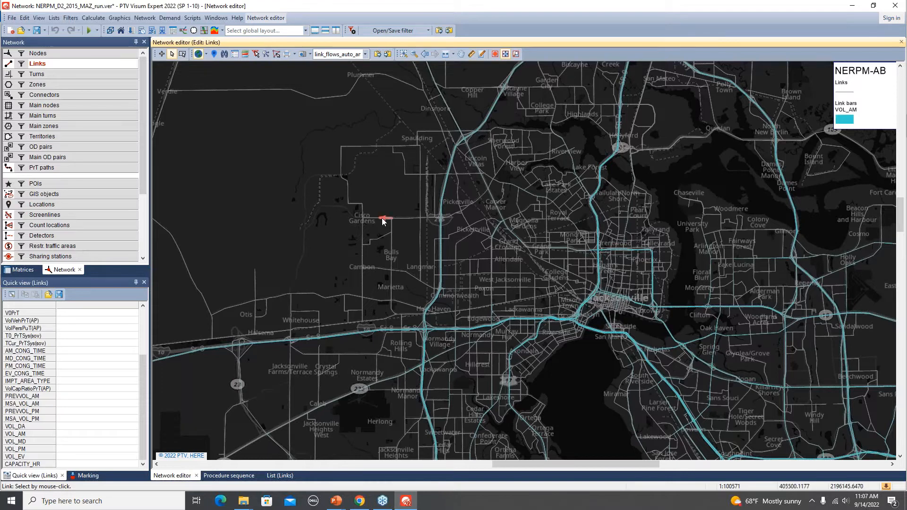
pyautogui.moveTo(390, 195); pyautogui.dragTo(296, 166)
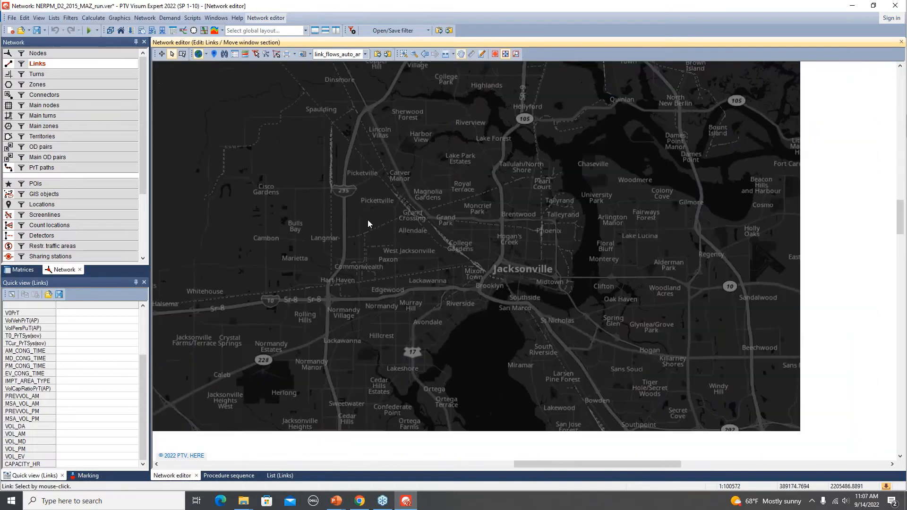
pyautogui.scroll(-2, 372, 242)
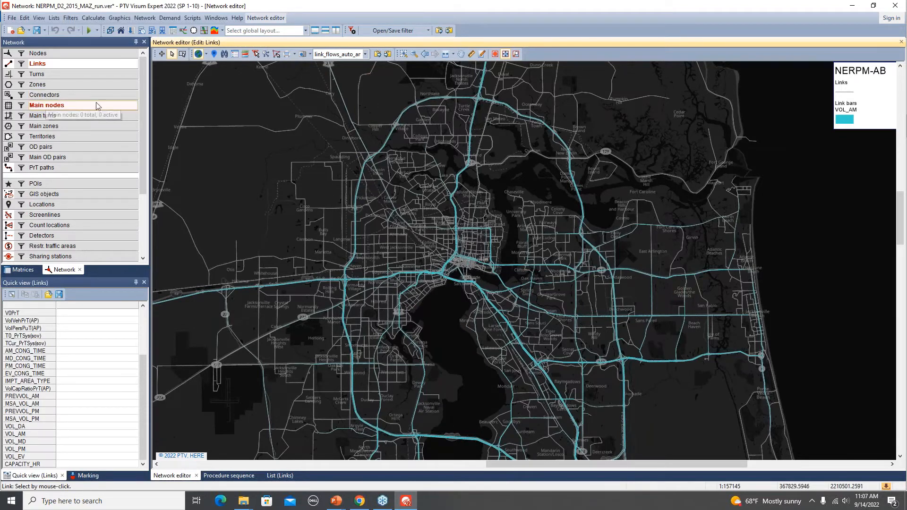
# - Review the link bar definitions behind the AM flow display and close them without changes
pyautogui.rightClick(74, 64)
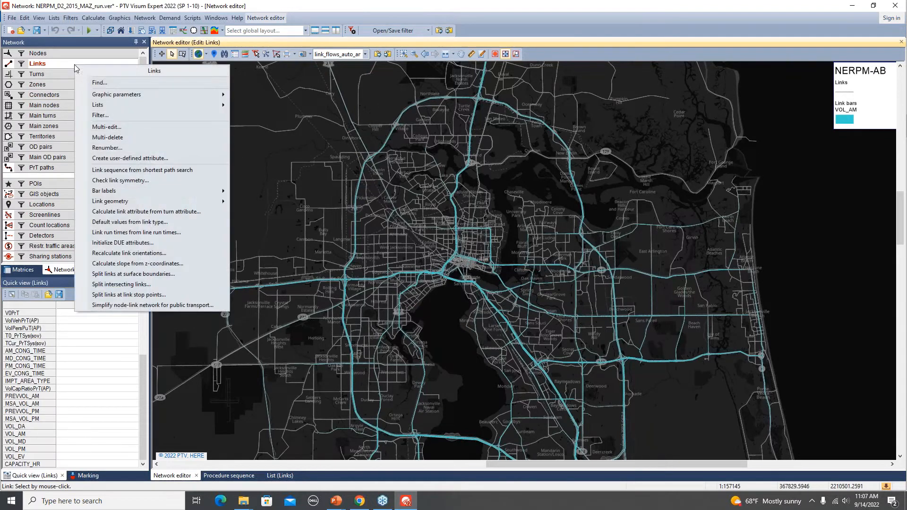
pyautogui.moveTo(180, 95)
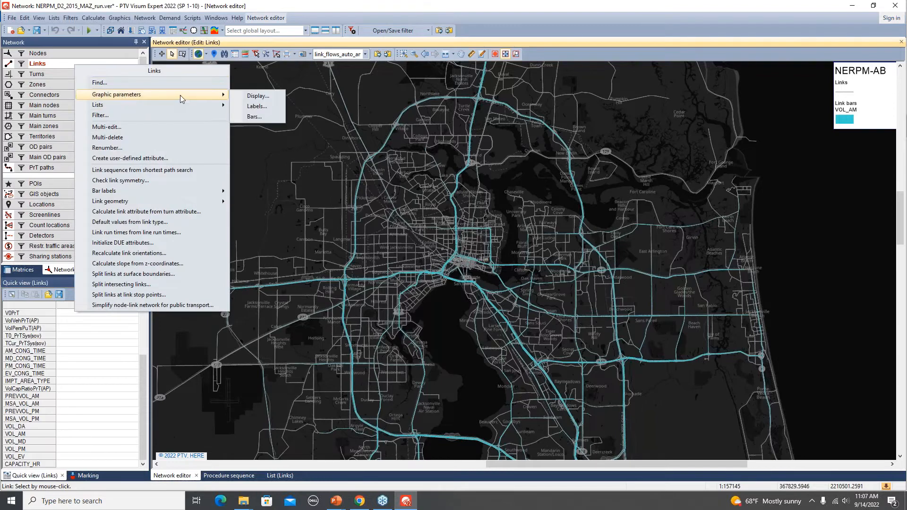
pyautogui.click(253, 118)
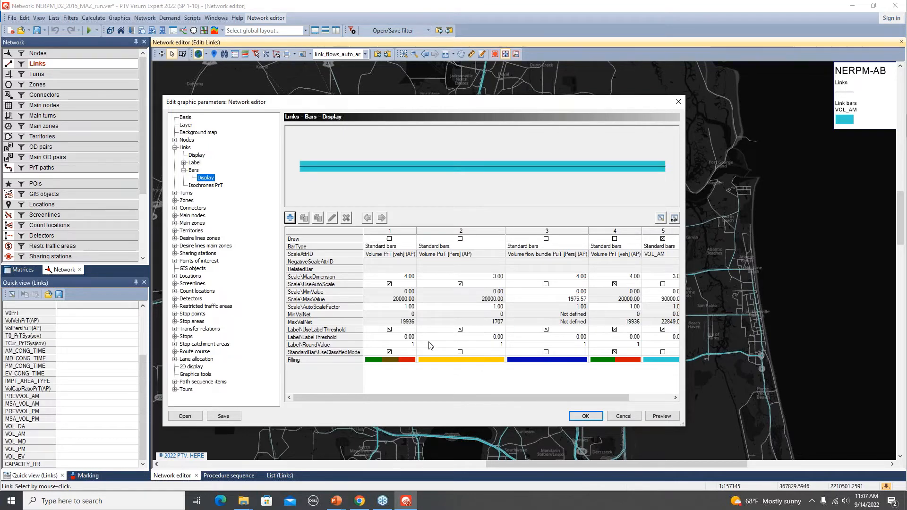
pyautogui.click(625, 416)
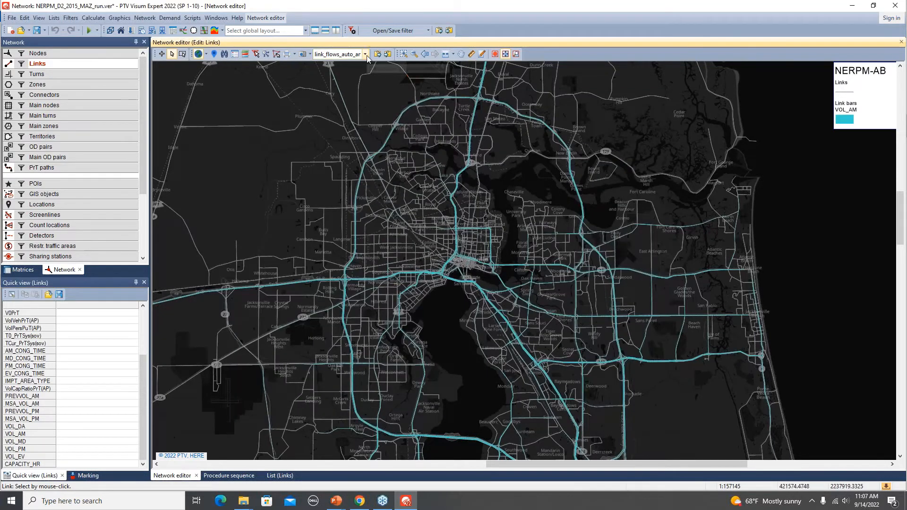
# - Apply the saved graphic parameters link_flows_transit to show the transit passenger volumes on the links
pyautogui.click(367, 55)
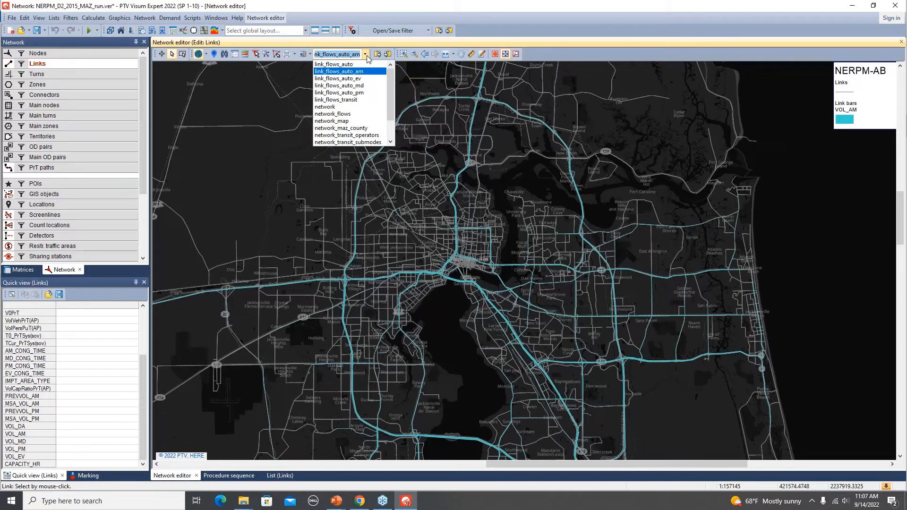
pyautogui.click(350, 100)
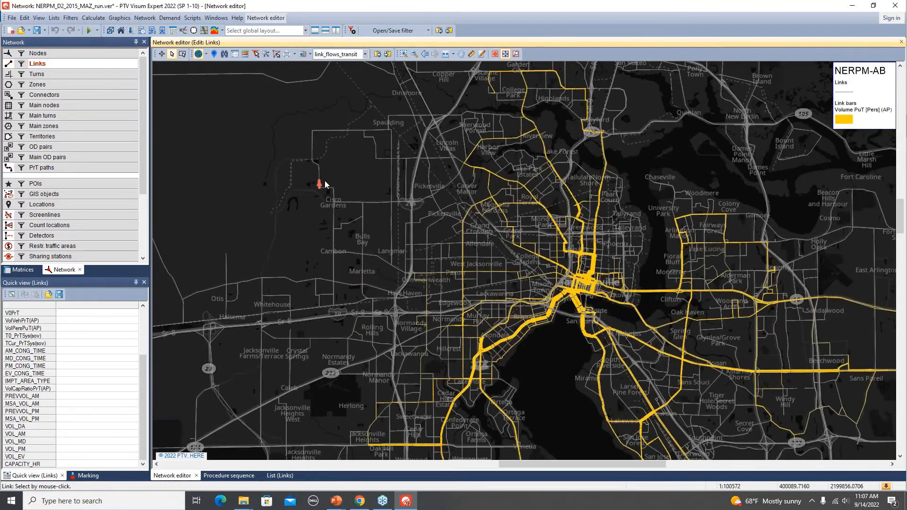
pyautogui.middleClick(347, 225)
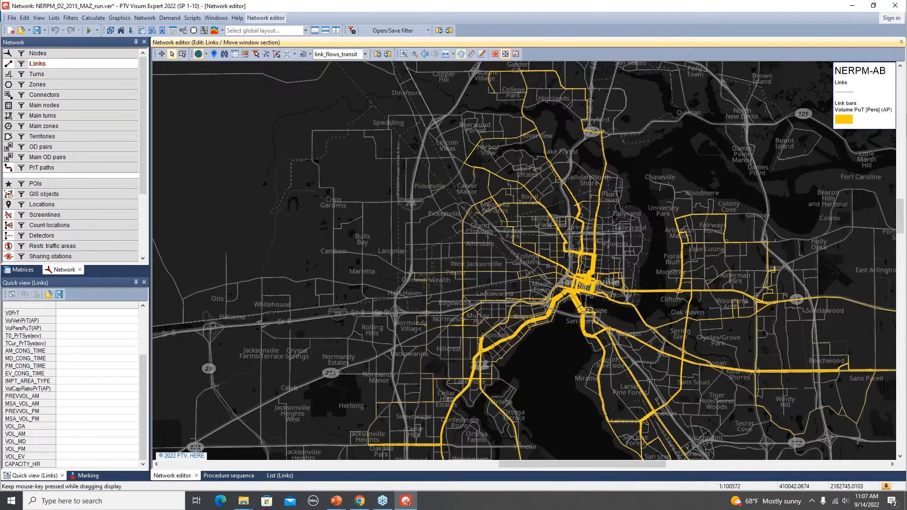
# - Open the list of transit lines and examine its boardings columns BOARDS_DA, BOARDS_OP and BOARDS_PK
pyautogui.moveTo(585, 371); pyautogui.dragTo(506, 305)
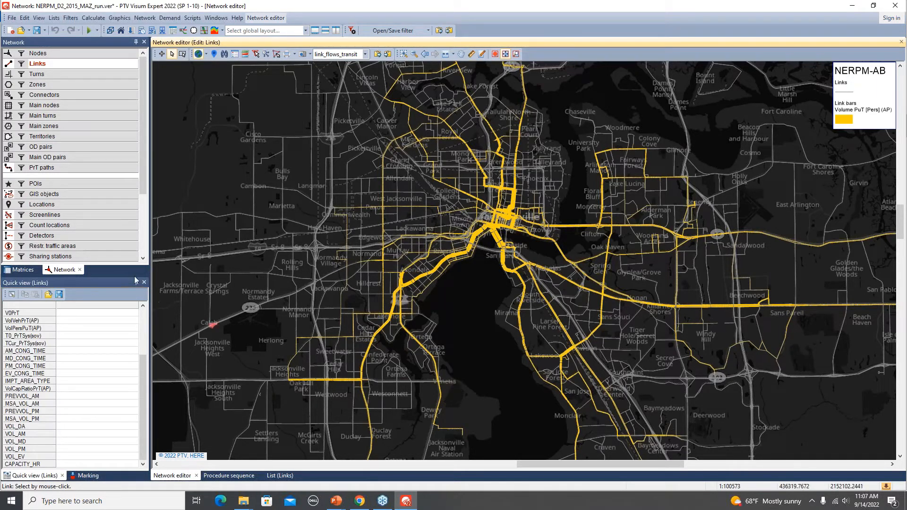
pyautogui.moveTo(144, 180); pyautogui.dragTo(147, 248)
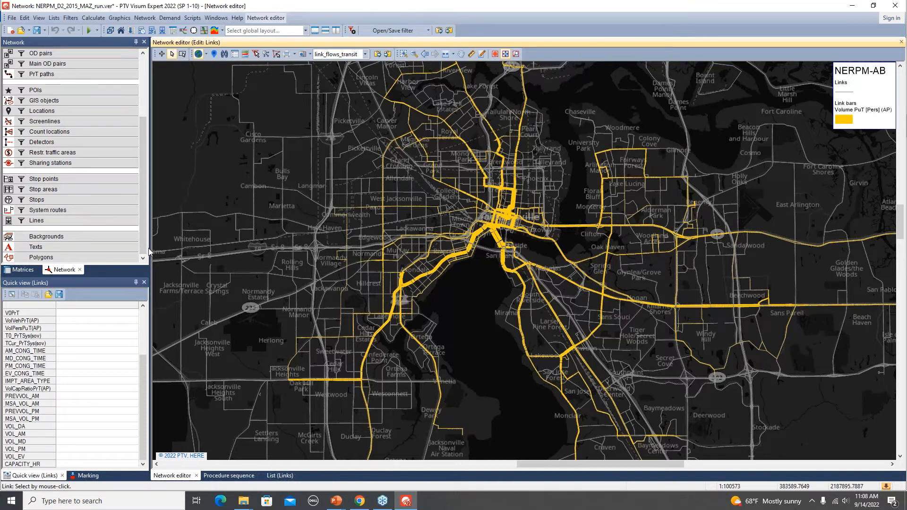
pyautogui.moveTo(69, 226)
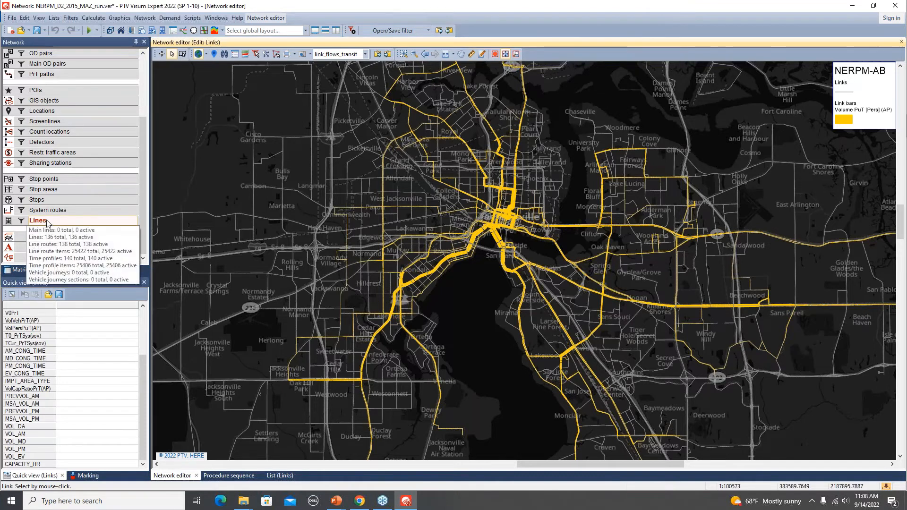
pyautogui.rightClick(72, 219)
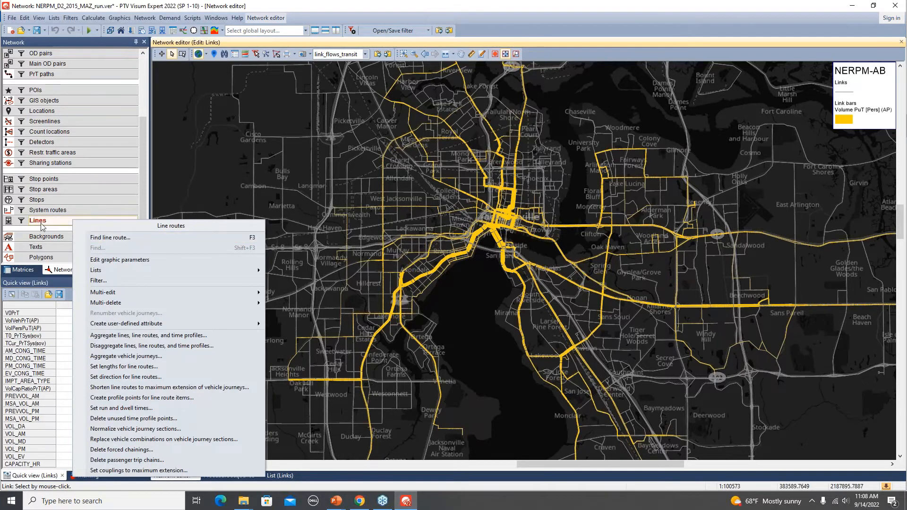
pyautogui.moveTo(102, 272)
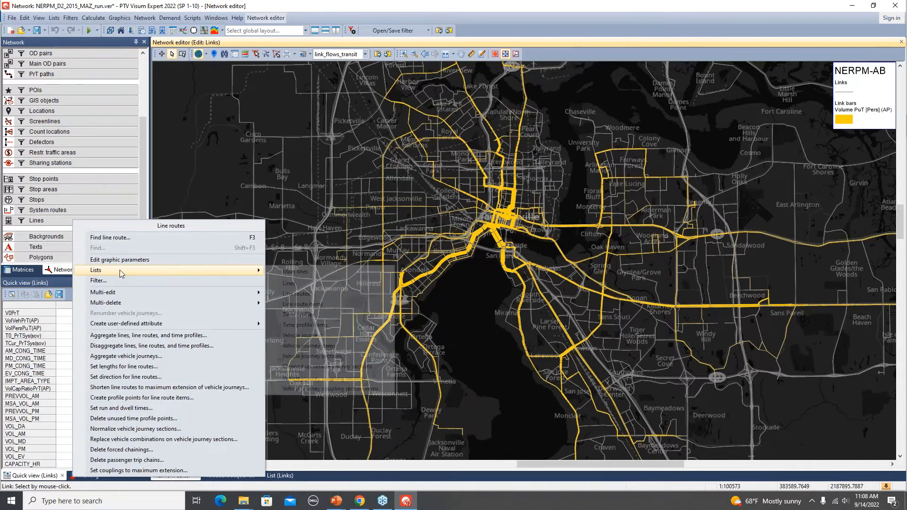
pyautogui.click(304, 284)
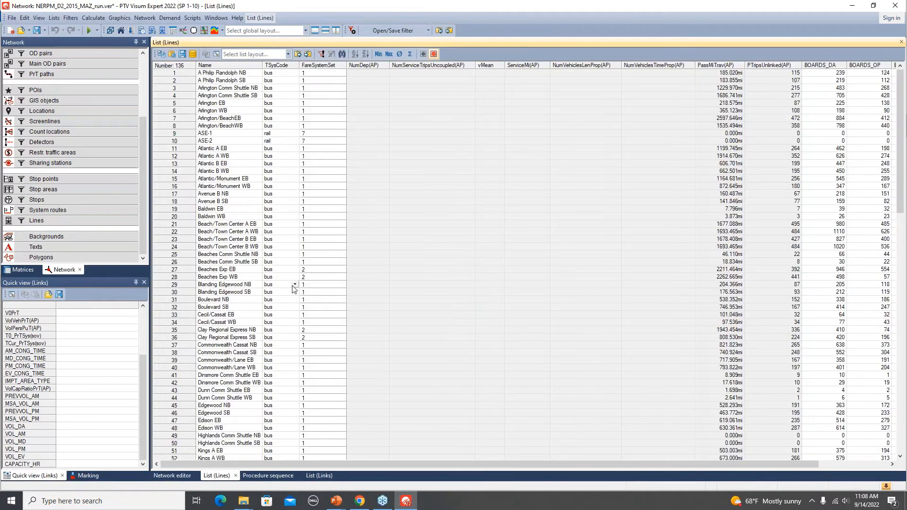
pyautogui.moveTo(471, 461); pyautogui.dragTo(542, 461)
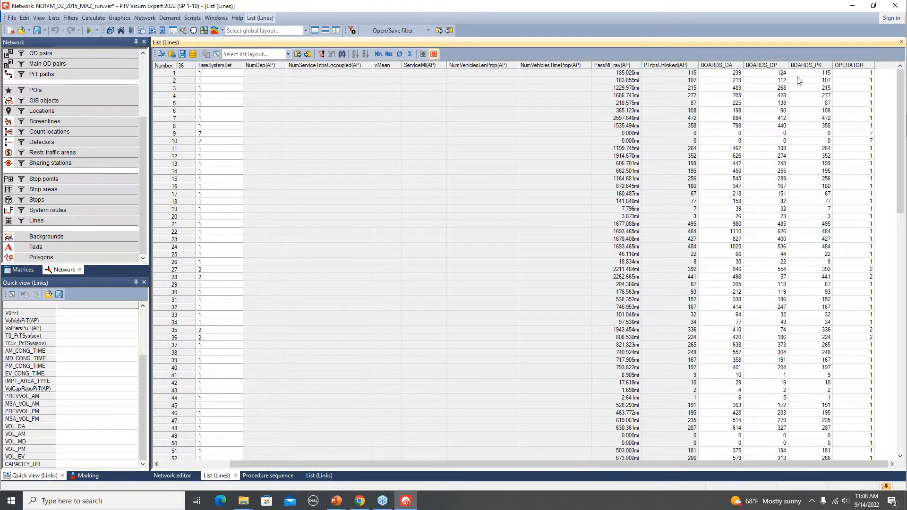
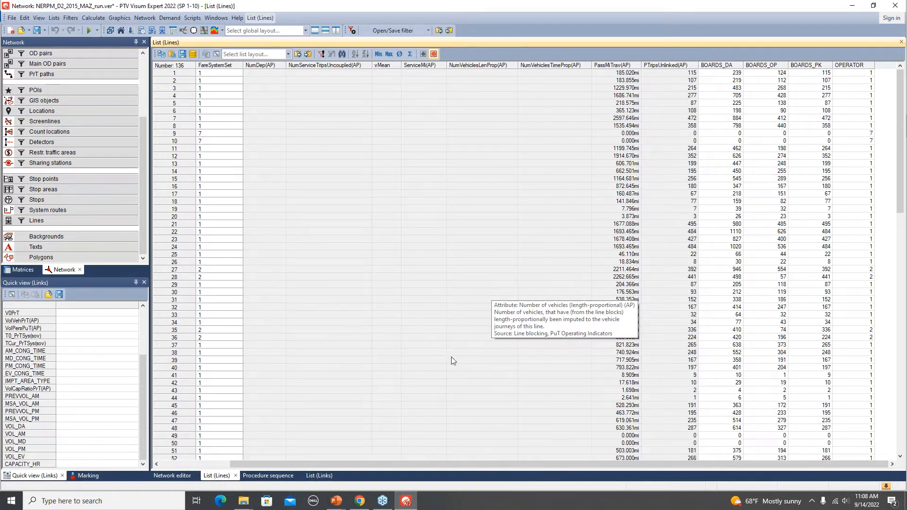
# - Return to the network map, hide the links and show the zones and connectors on the west side of Jacksonville
pyautogui.click(175, 475)
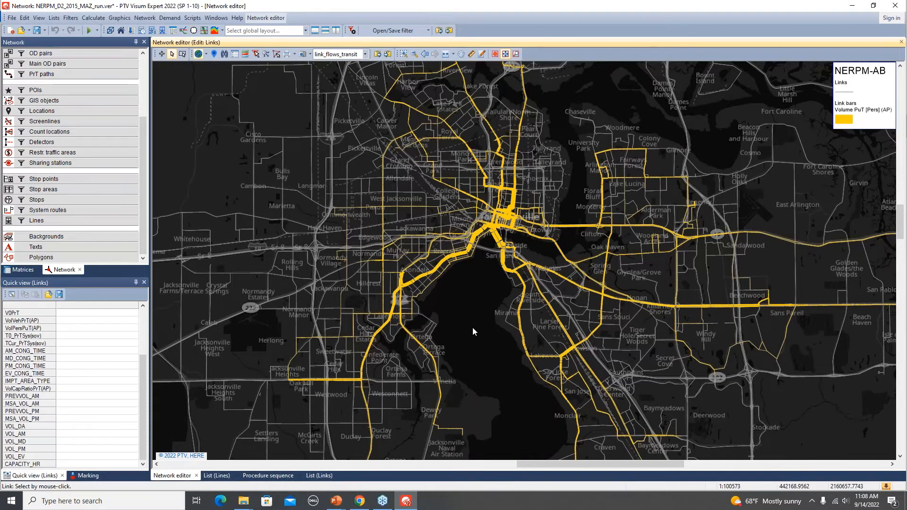
pyautogui.moveTo(146, 174); pyautogui.dragTo(141, 101)
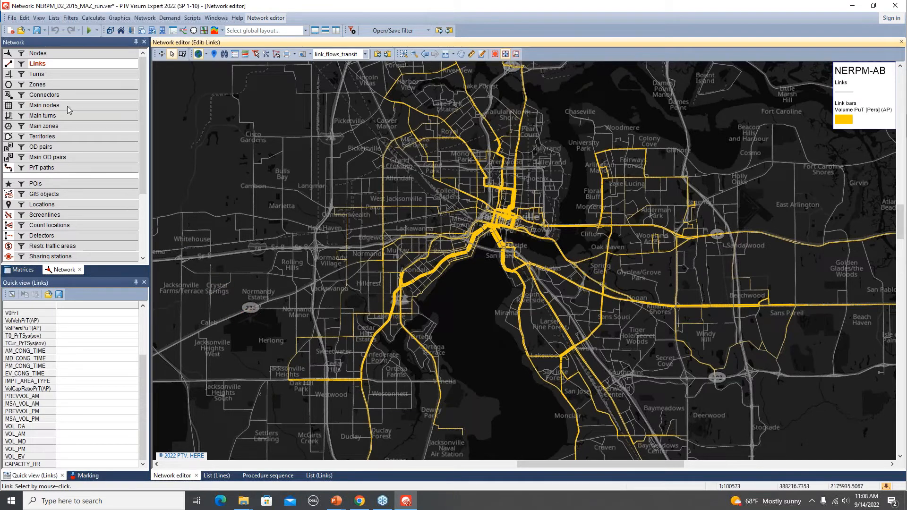
pyautogui.click(7, 85)
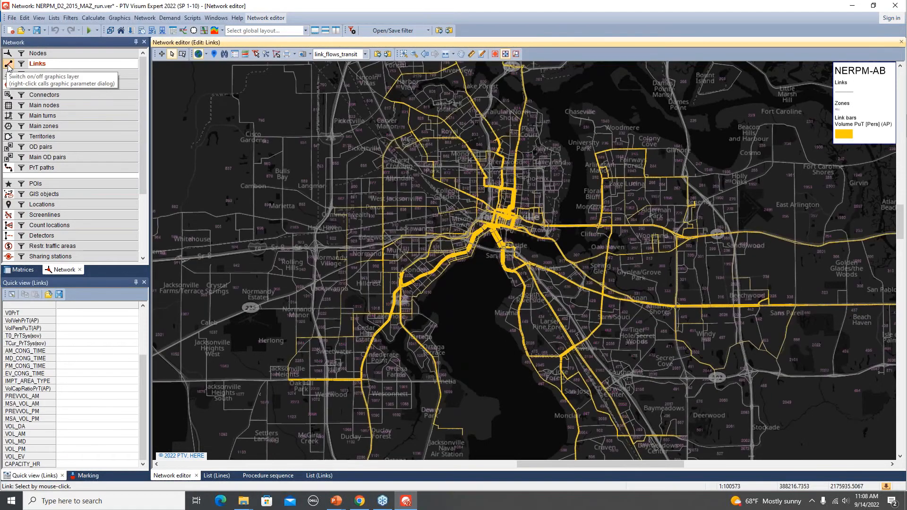
pyautogui.click(8, 66)
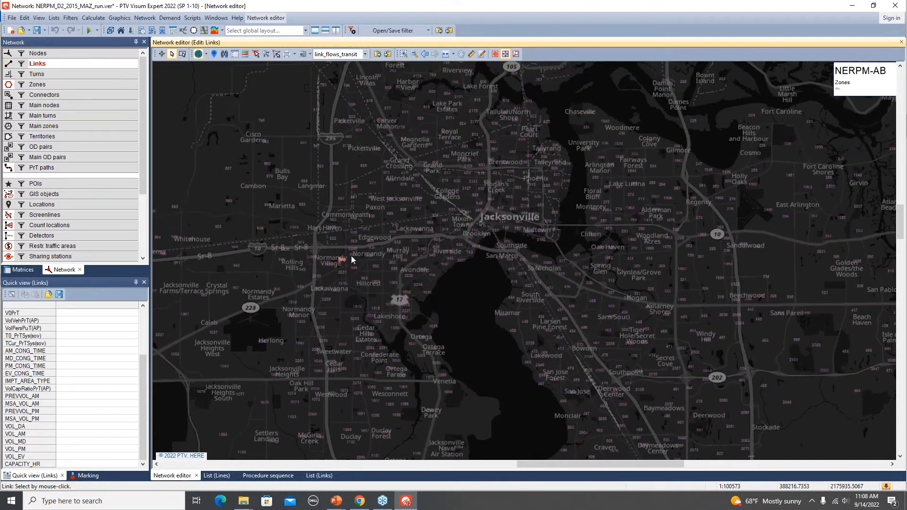
pyautogui.scroll(2, 352, 260)
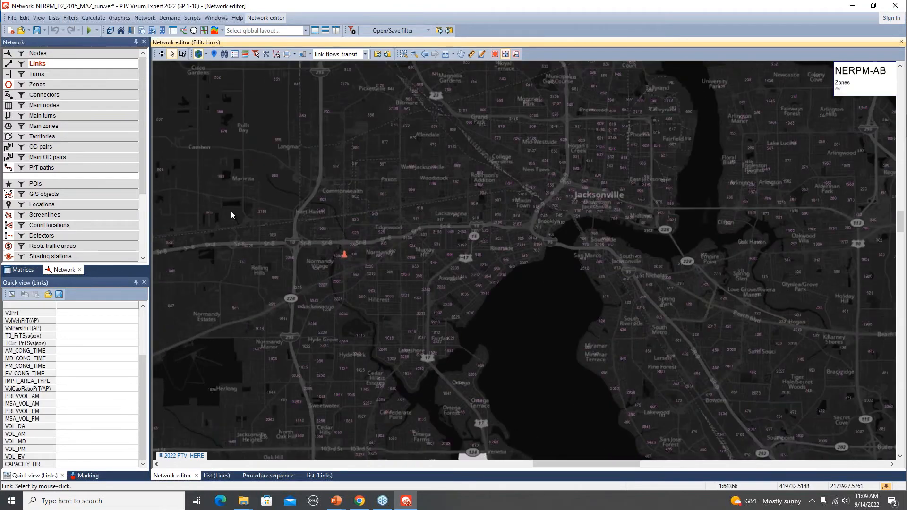
pyautogui.click(7, 95)
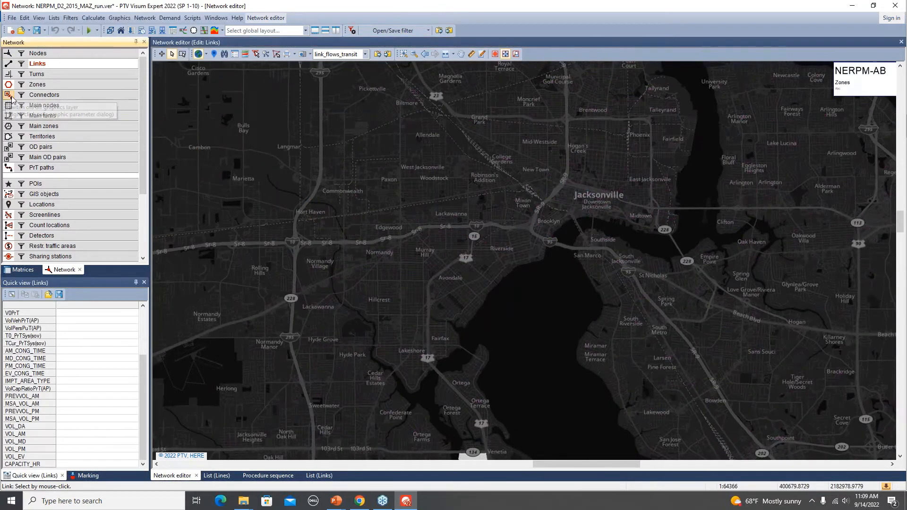
pyautogui.scroll(2, 375, 211)
pyautogui.scroll(5, 390, 180)
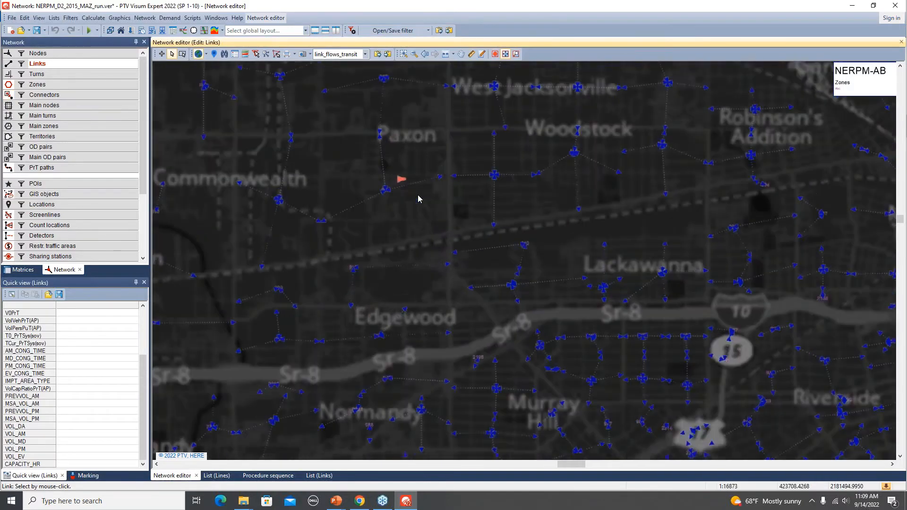
# - Add the VOL_DA attribute to the connectors' quick view and inspect zone 900's connectors to nodes 25341 and 24423
pyautogui.click(62, 96)
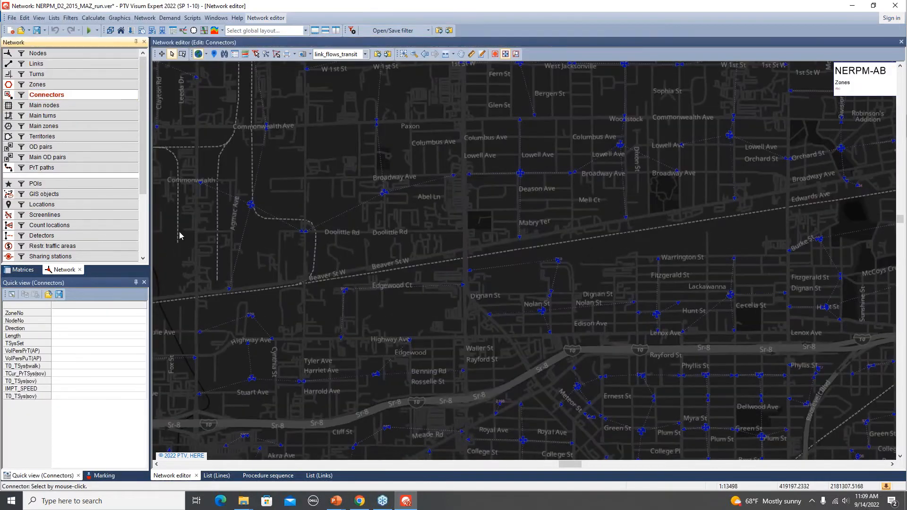
pyautogui.click(431, 184)
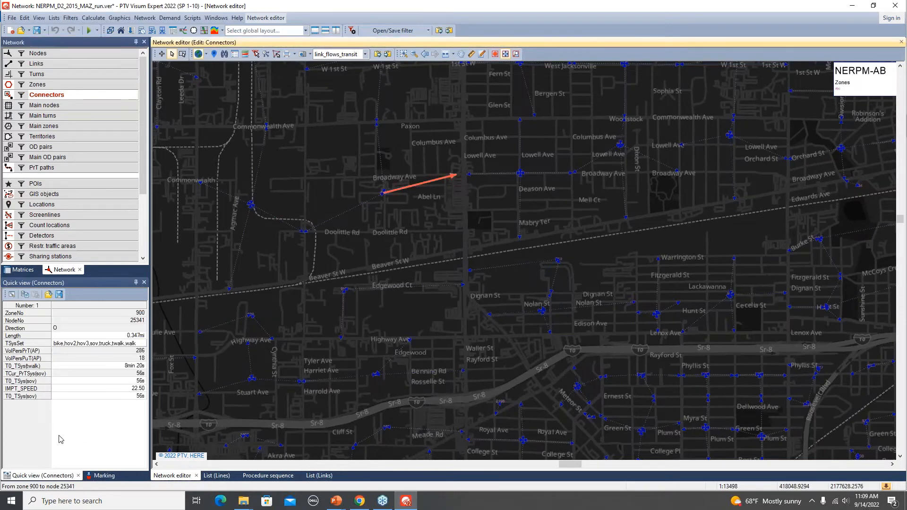
pyautogui.click(12, 295)
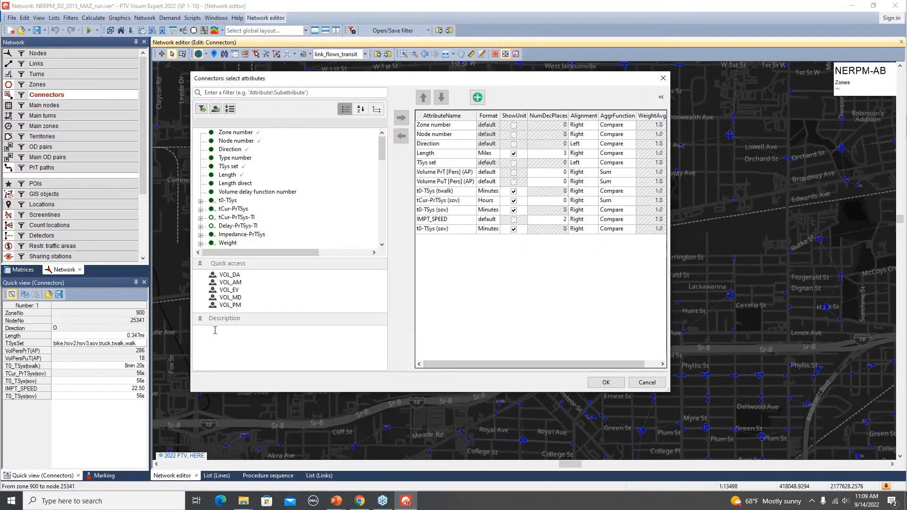
pyautogui.doubleClick(233, 276)
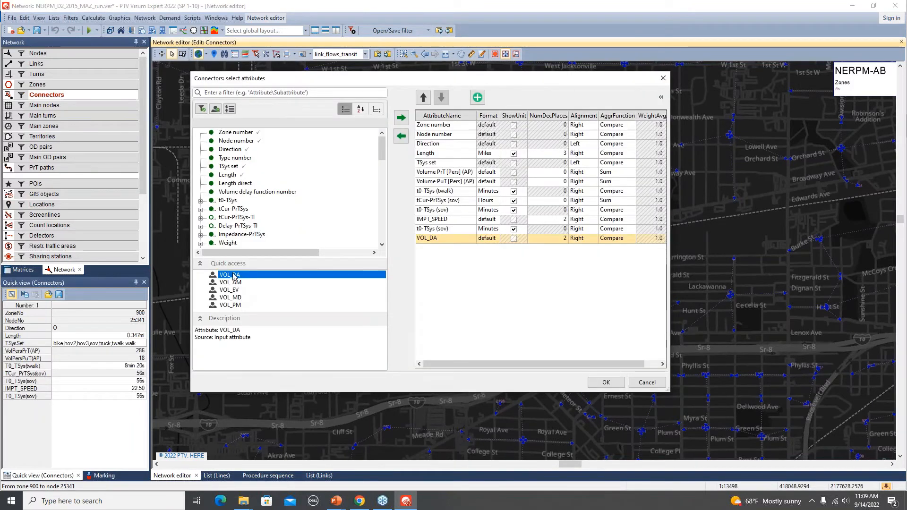
pyautogui.click(610, 386)
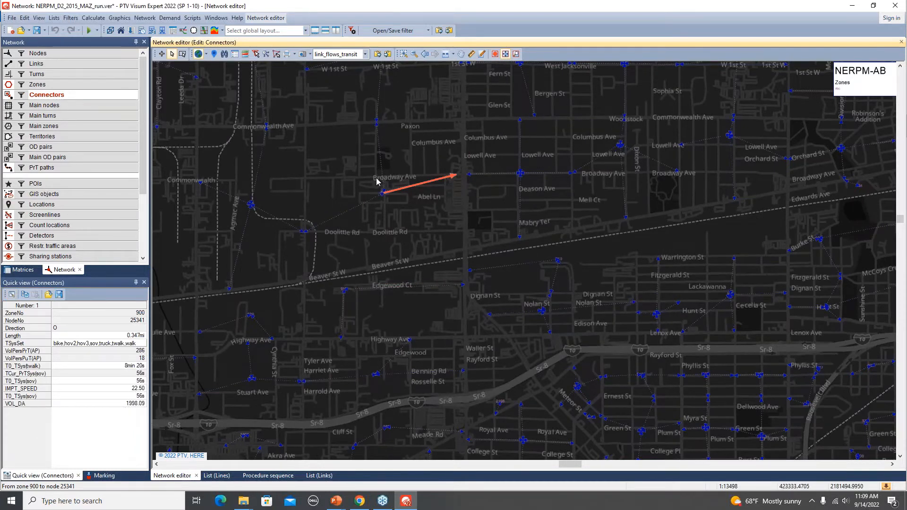
pyautogui.click(382, 155)
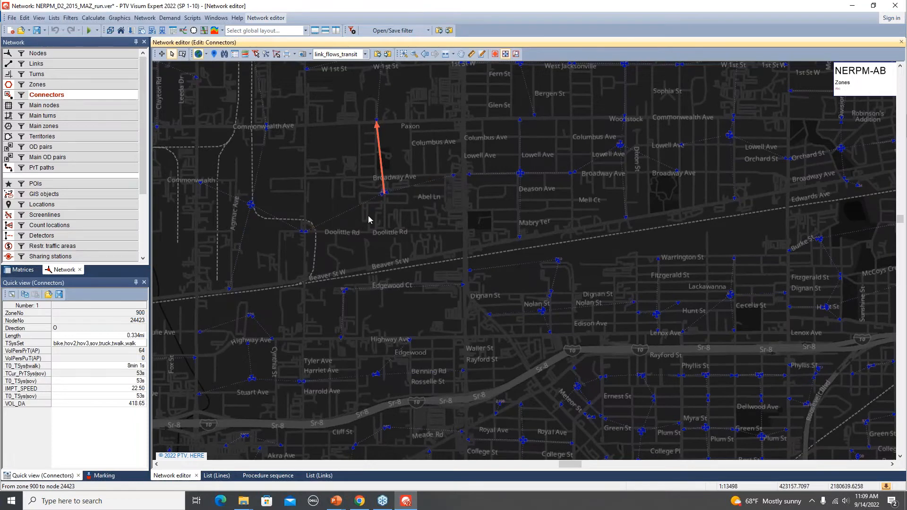
pyautogui.hotkey('alt', 'Tab')
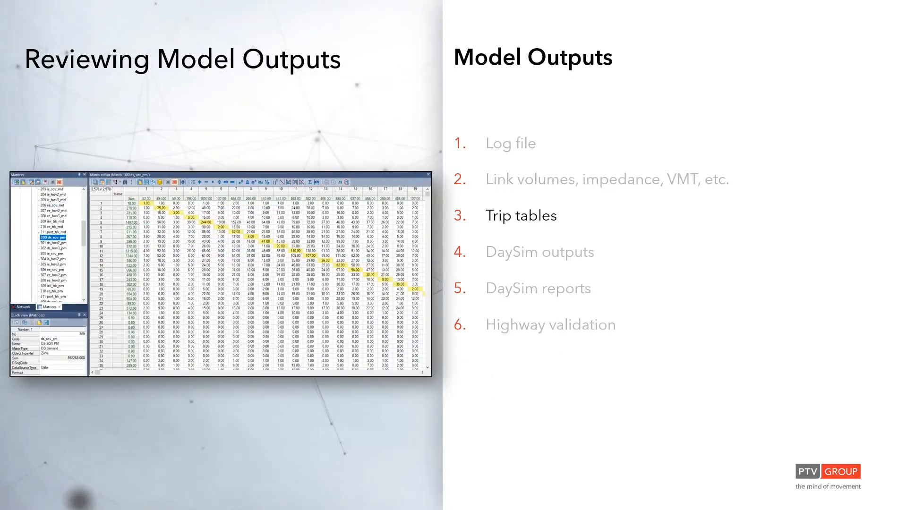
pyautogui.hotkey('alt', 'Tab')
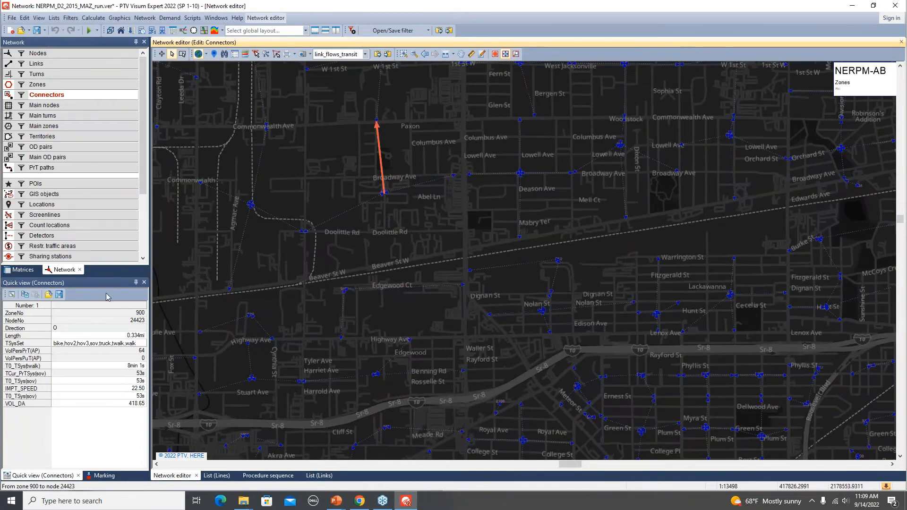
# - Browse the zone-based demand data matrices and open the AM trip table 100 ds_sov_am in the matrix editor
pyautogui.click(21, 271)
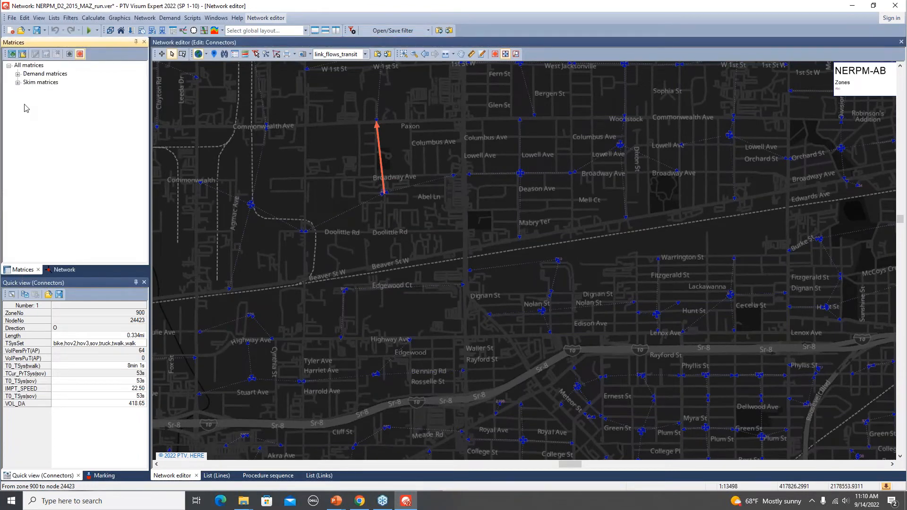
pyautogui.click(17, 74)
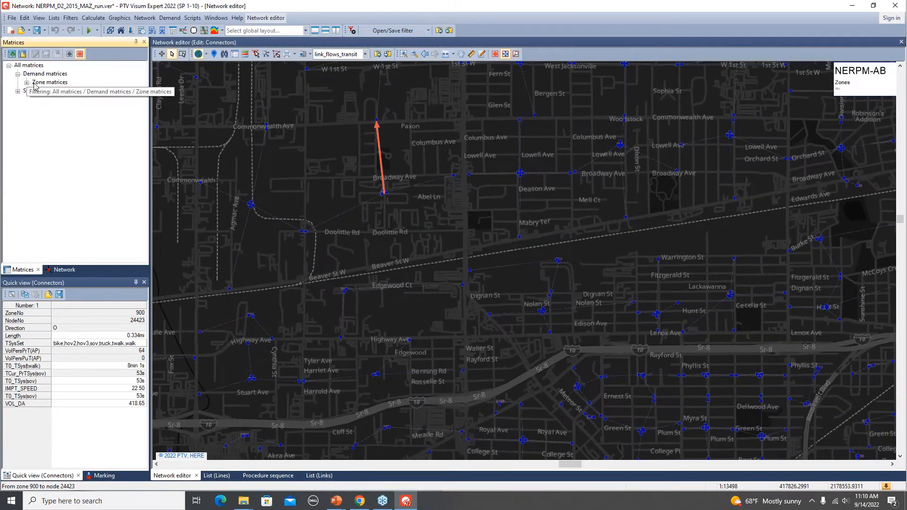
pyautogui.click(27, 83)
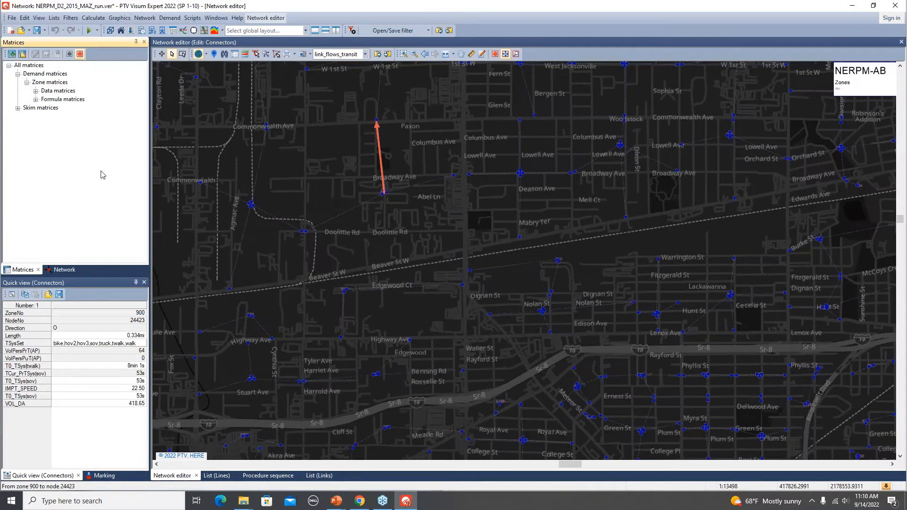
pyautogui.click(35, 91)
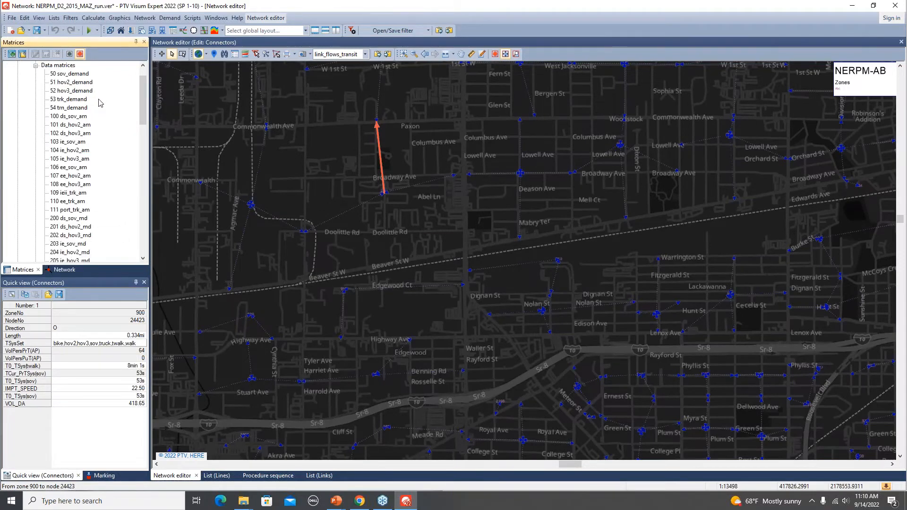
pyautogui.moveTo(79, 137)
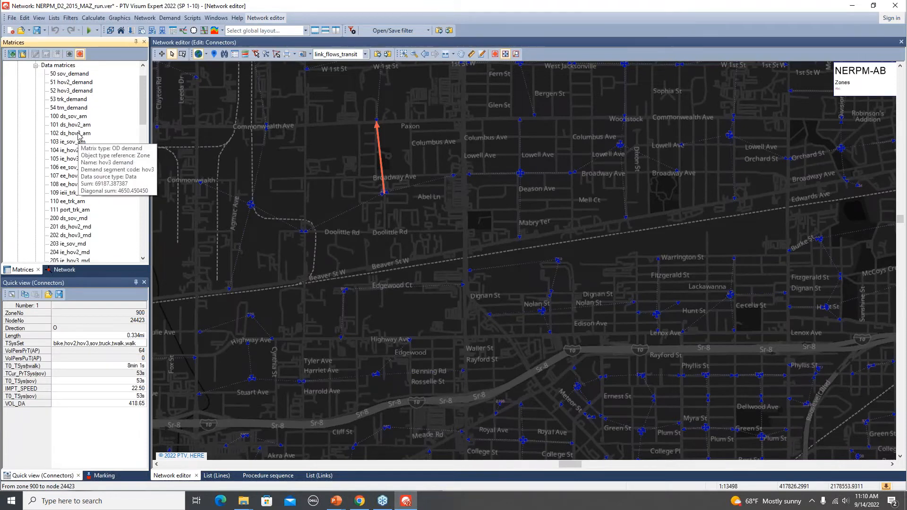
pyautogui.moveTo(86, 219)
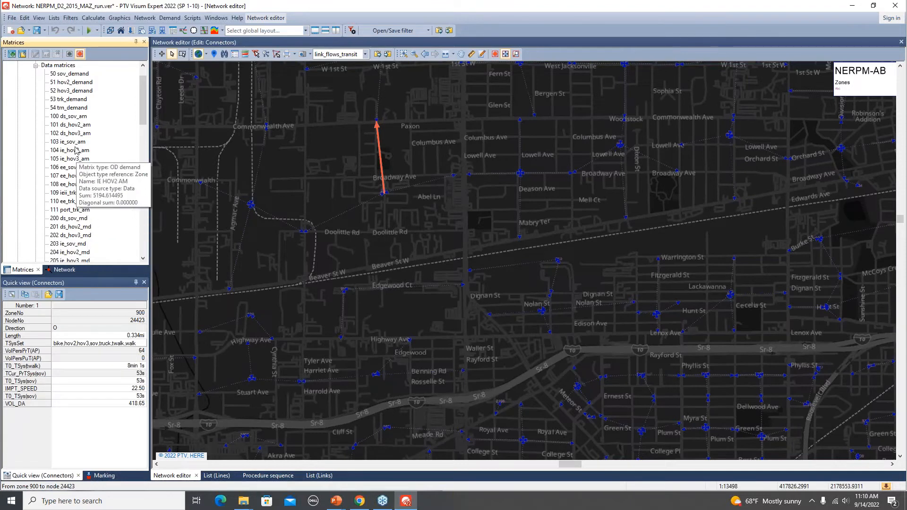
pyautogui.moveTo(65, 123)
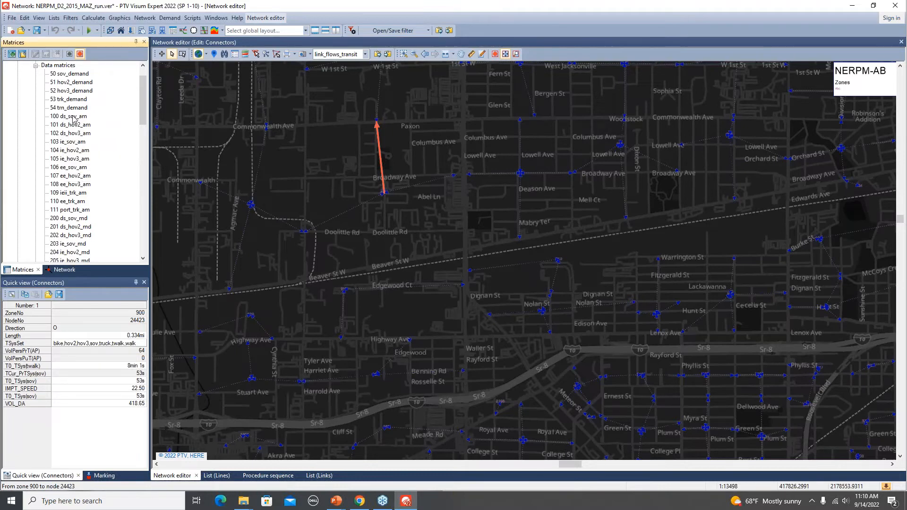
pyautogui.doubleClick(74, 119)
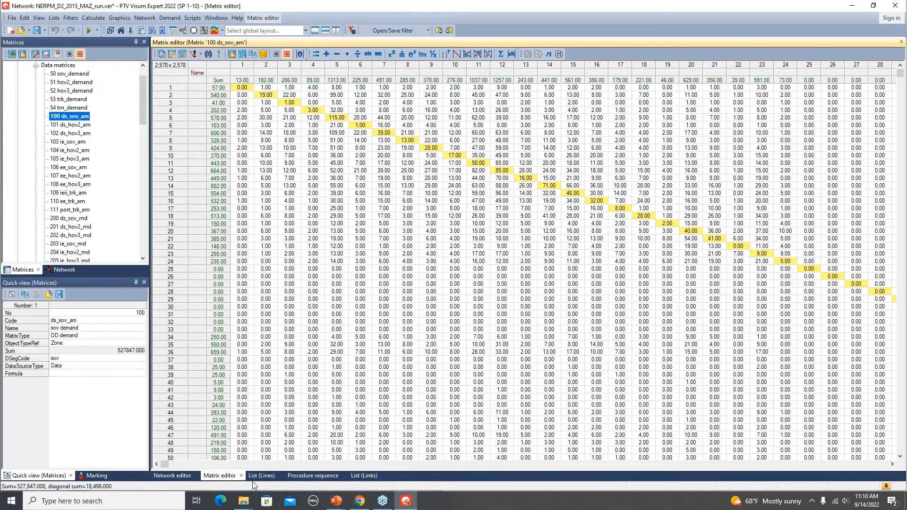
# - Close the lines list, procedure sequence and links list, and arrange the network map and matrix editor side by side
pyautogui.click(281, 477)
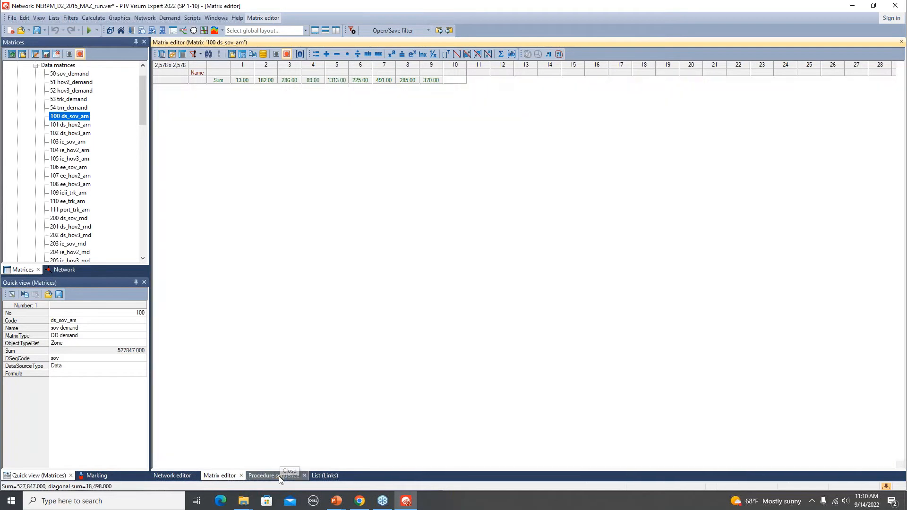
pyautogui.click(305, 476)
pyautogui.click(280, 476)
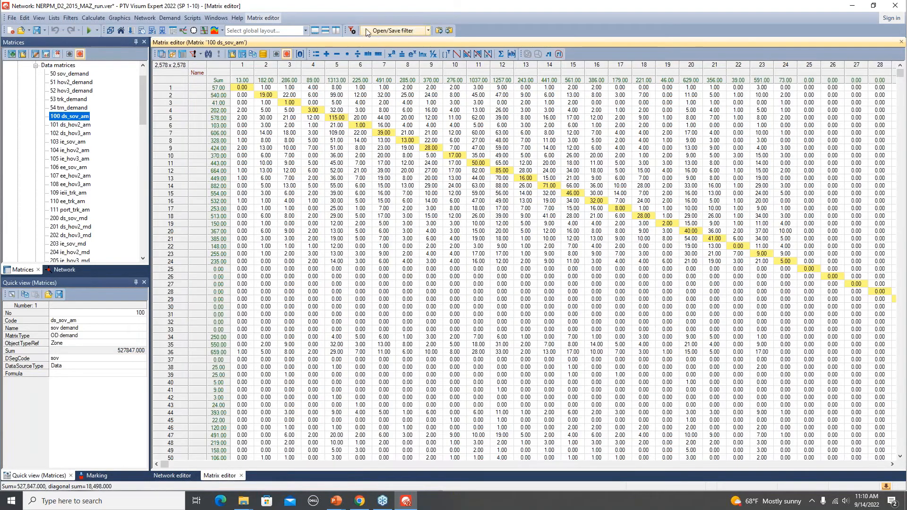
pyautogui.click(335, 30)
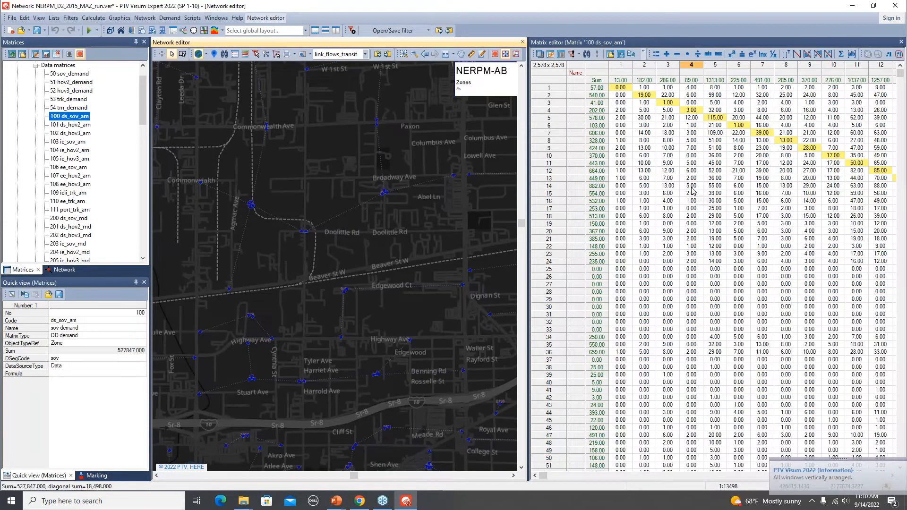
# - Locate the matrix's OD pairs 17 to 5, 23 to 5 and 24 to 7 on the map, with the connectors hidden
pyautogui.click(714, 209)
pyautogui.scroll(-6, 353, 324)
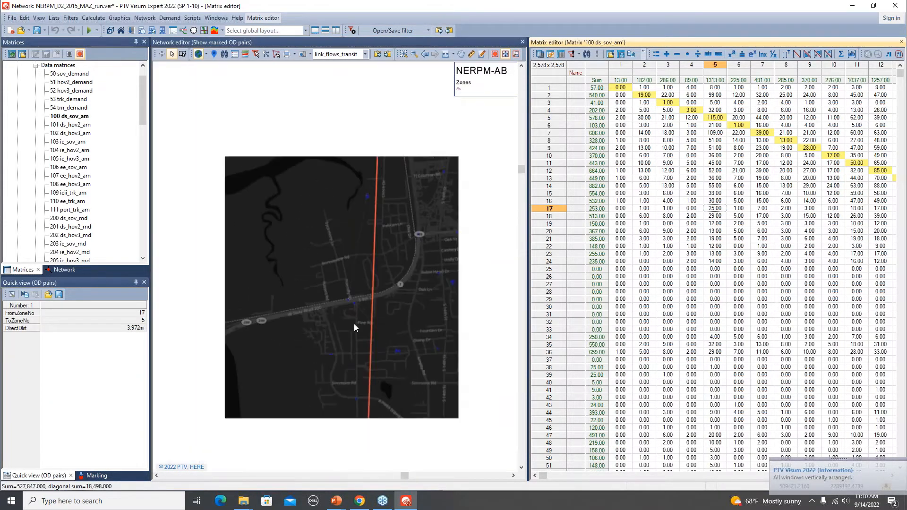
pyautogui.click(714, 254)
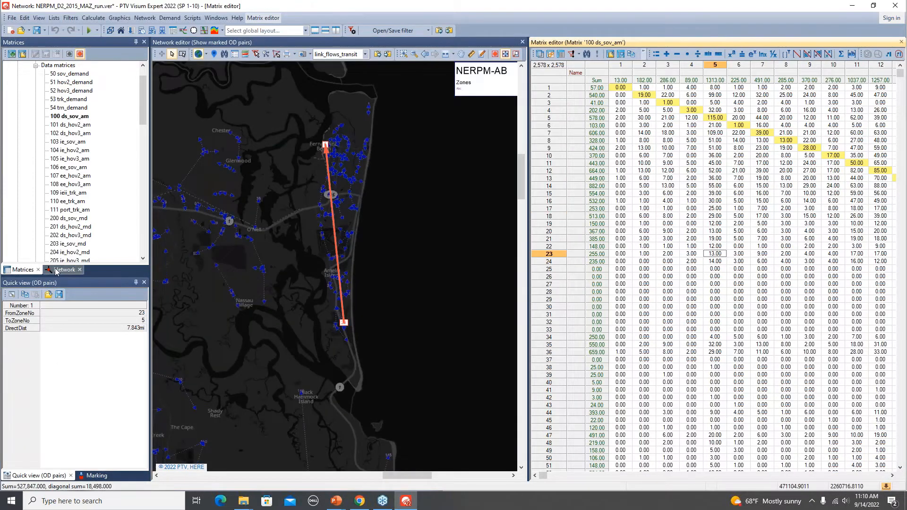
pyautogui.click(63, 270)
pyautogui.click(9, 96)
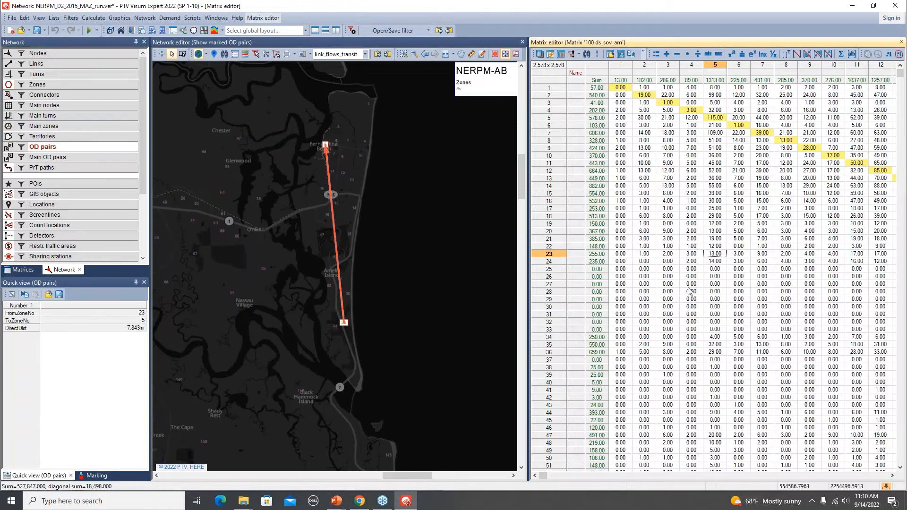
pyautogui.click(761, 262)
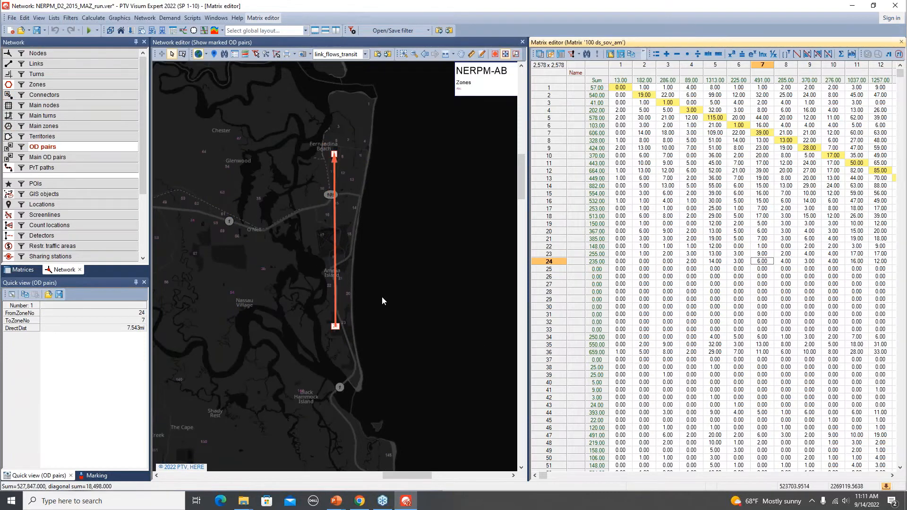
pyautogui.scroll(-2, 331, 329)
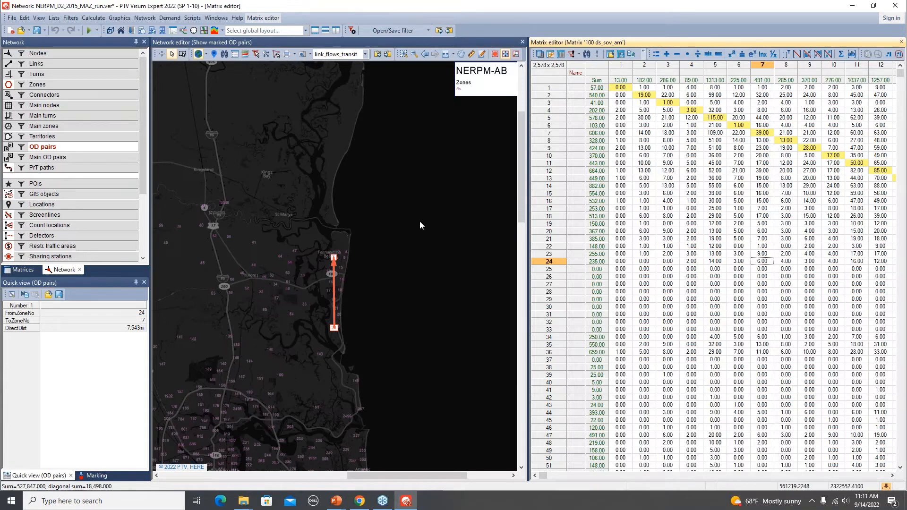
# - Open the list of all matrices from 100 ds_sov_am and widen its window to show every column through Formula
pyautogui.click(16, 269)
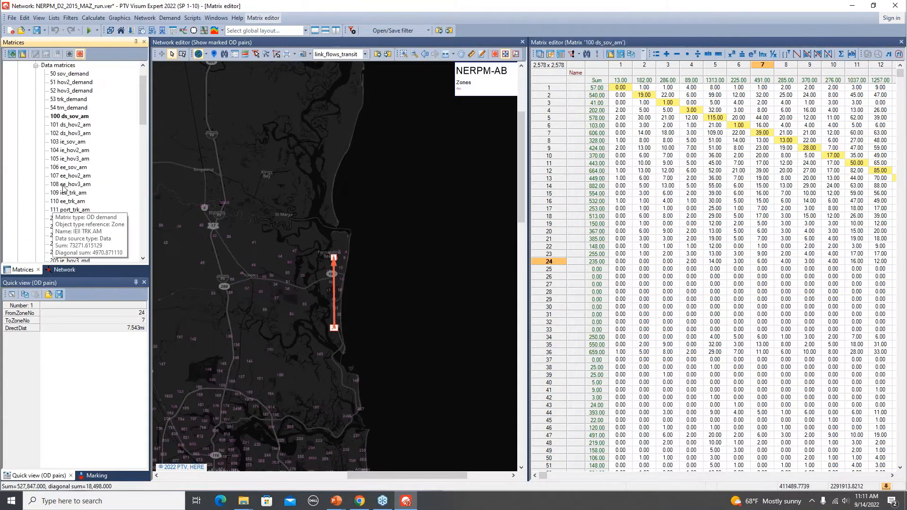
pyautogui.rightClick(79, 118)
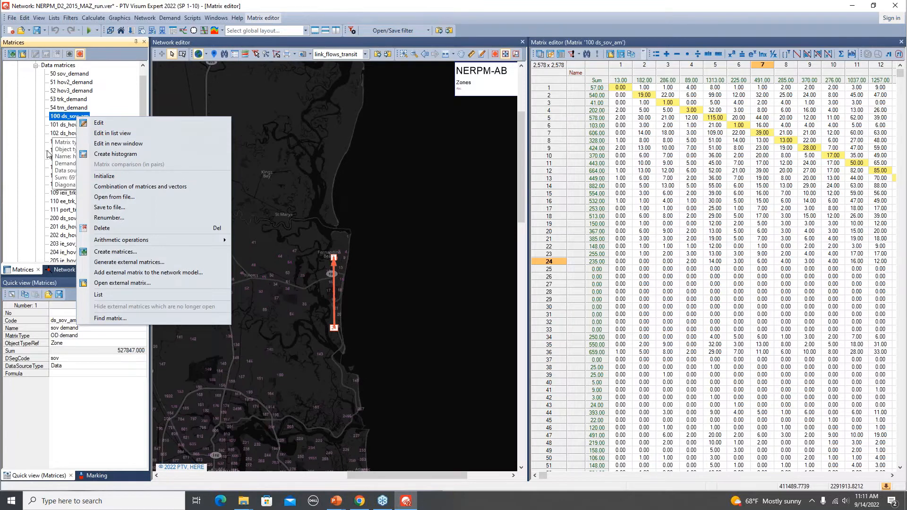
pyautogui.click(115, 293)
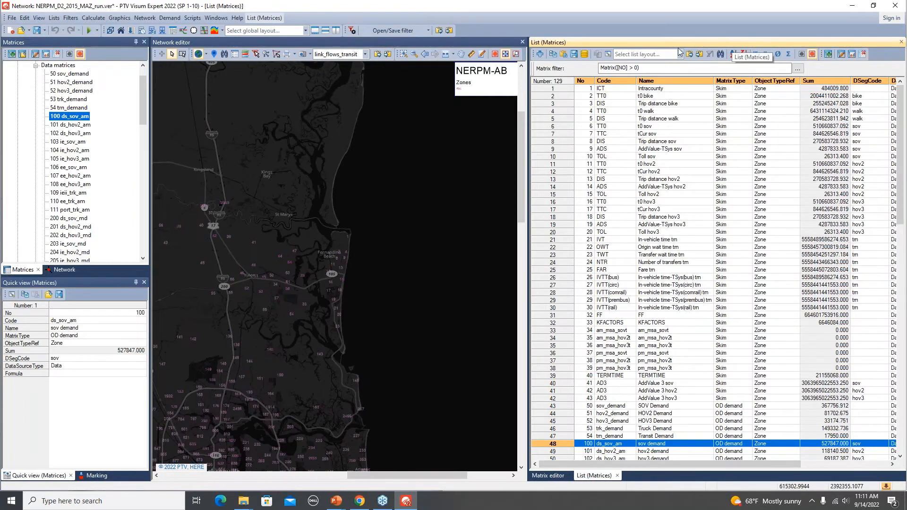
pyautogui.moveTo(530, 154); pyautogui.dragTo(330, 160)
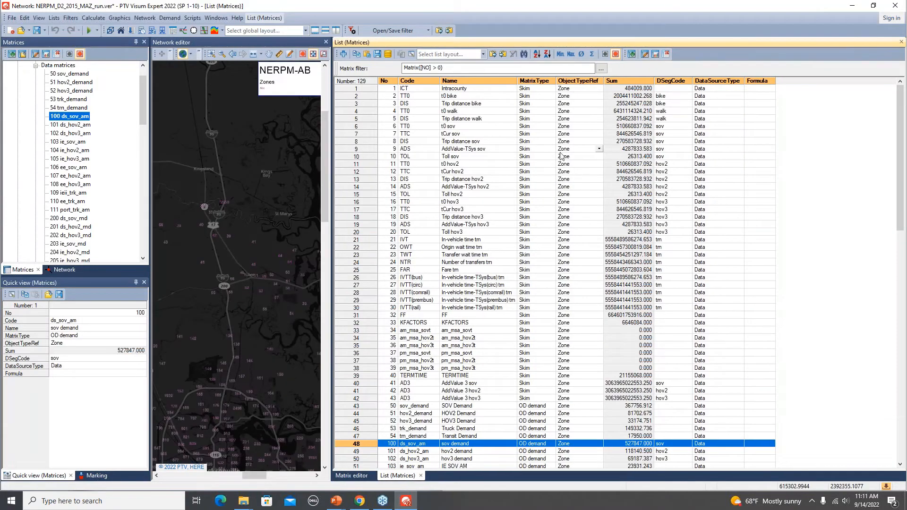
# - Add the Diagonal sum attribute as a column in the matrices list and review it for the OD demand matrices
pyautogui.scroll(-12, 568, 268)
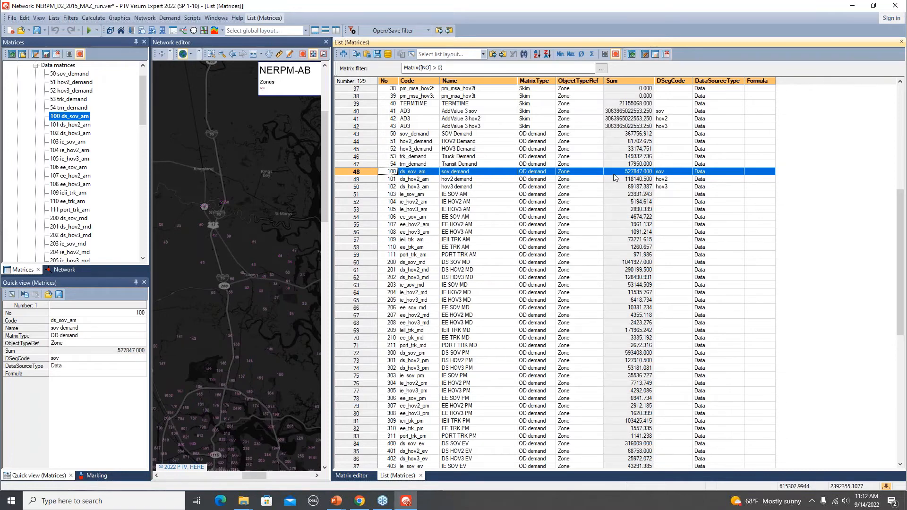
pyautogui.click(411, 54)
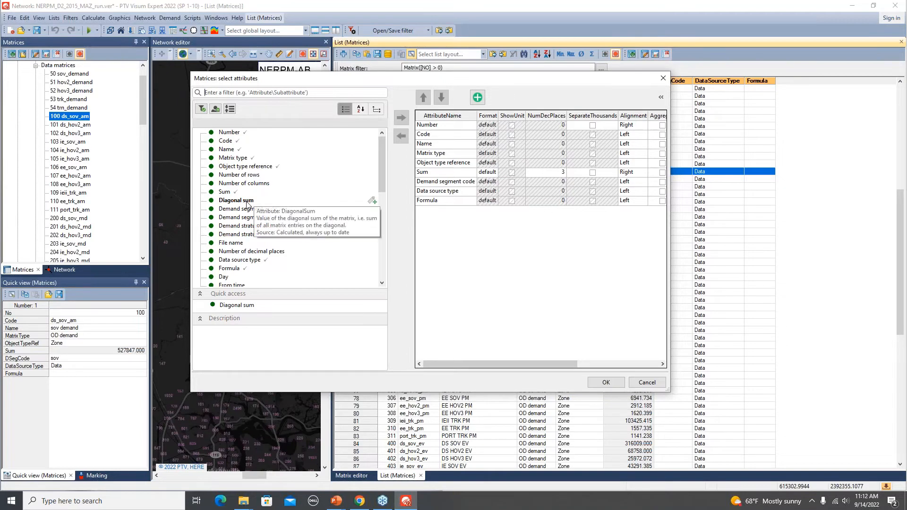
pyautogui.doubleClick(247, 202)
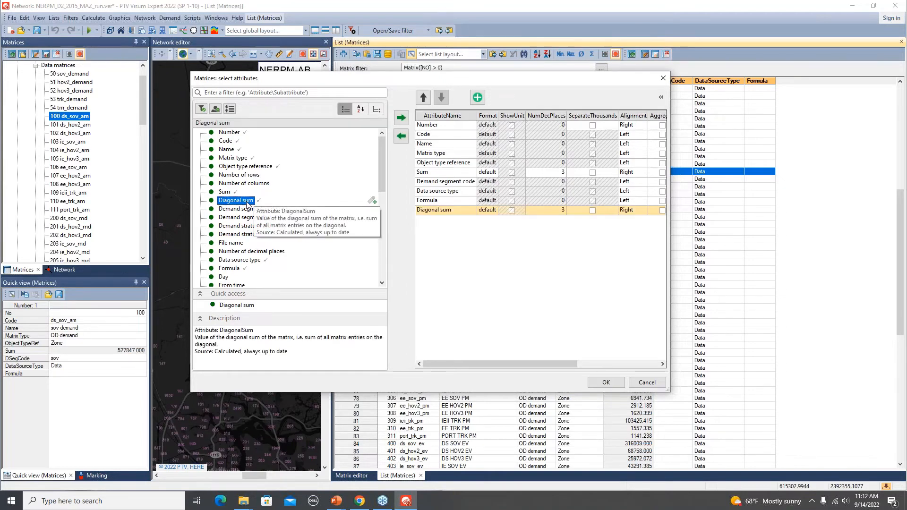
pyautogui.click(606, 383)
pyautogui.scroll(-3, 831, 340)
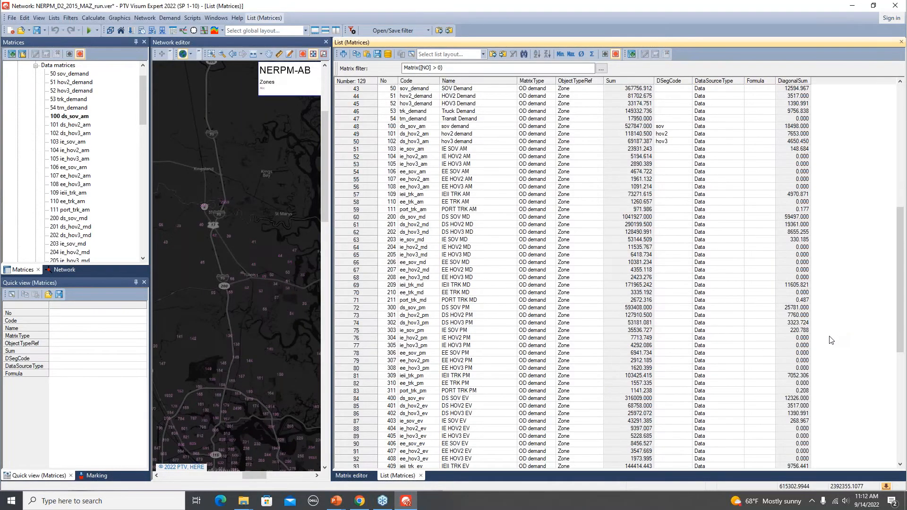
pyautogui.scroll(-1, 684, 307)
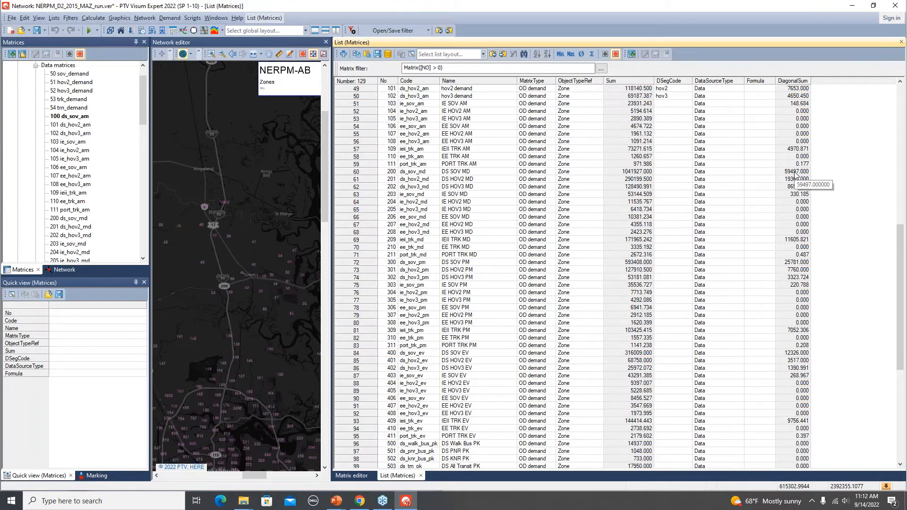
# - Advance the PowerPoint presentation to the DaySim outputs slide, and open the run's Scenarios\Base2015\Output\DaySim folder in File Explorer
pyautogui.hotkey('alt', 'Tab')
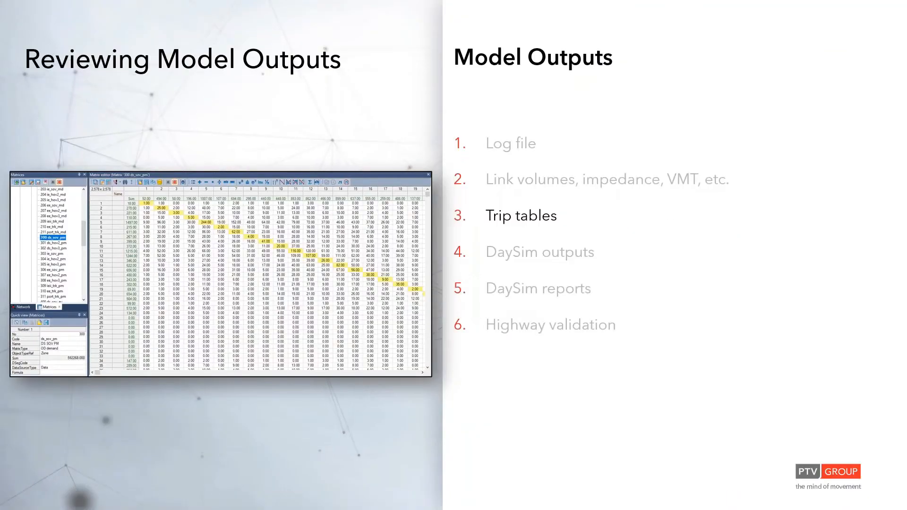
pyautogui.press('Right')
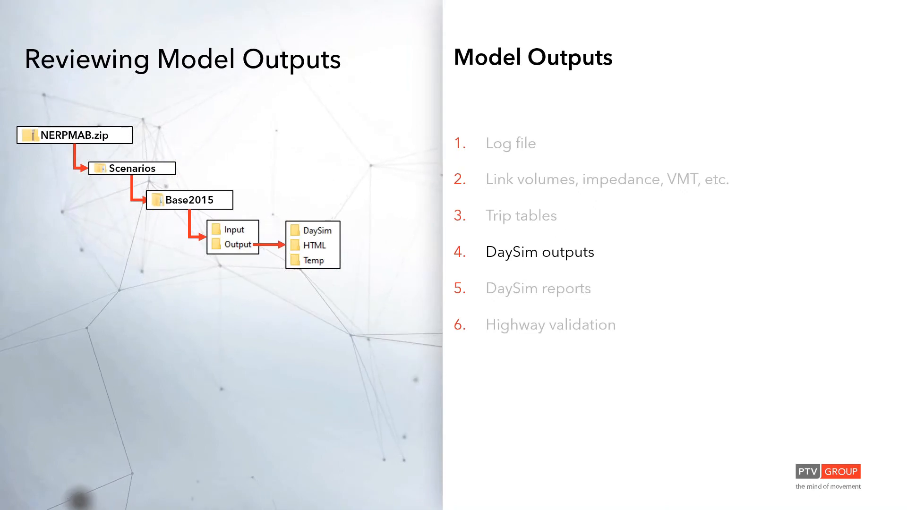
pyautogui.hotkey('alt', 'Tab')
pyautogui.hotkey('alt', 'Tab')
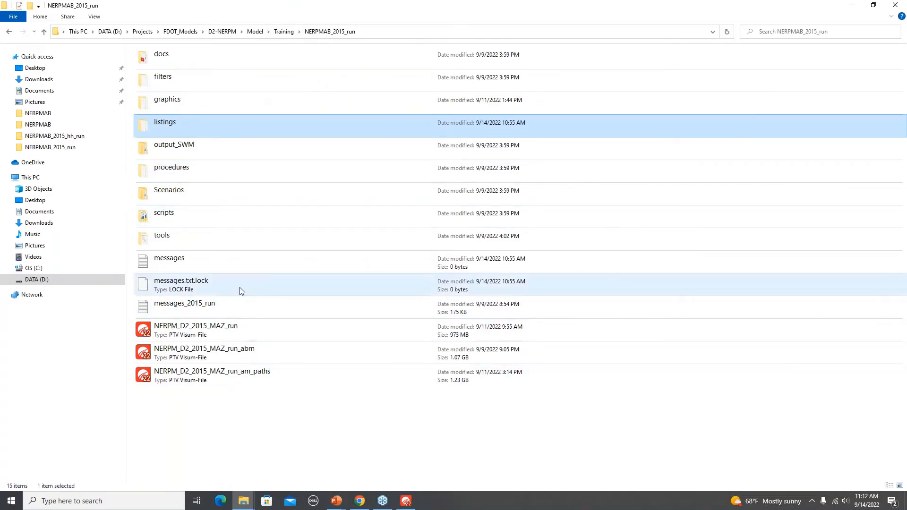
pyautogui.doubleClick(196, 195)
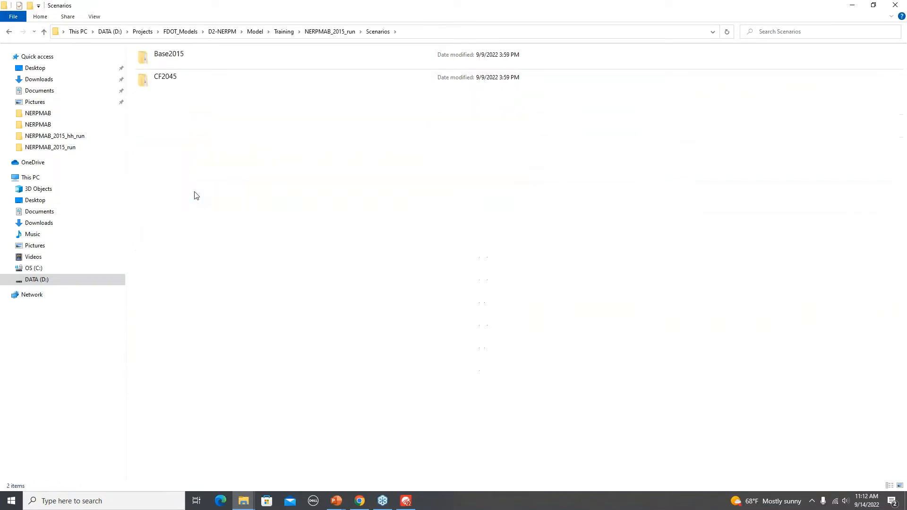
pyautogui.doubleClick(195, 61)
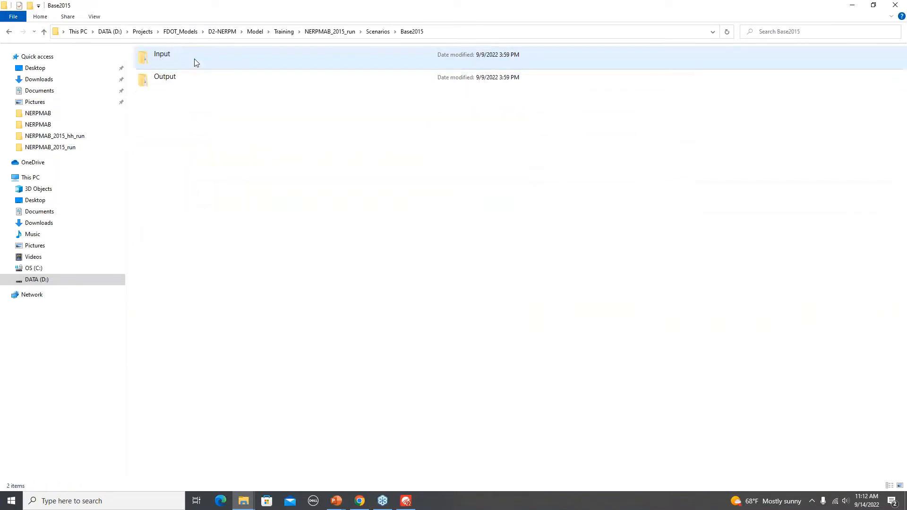
pyautogui.doubleClick(184, 83)
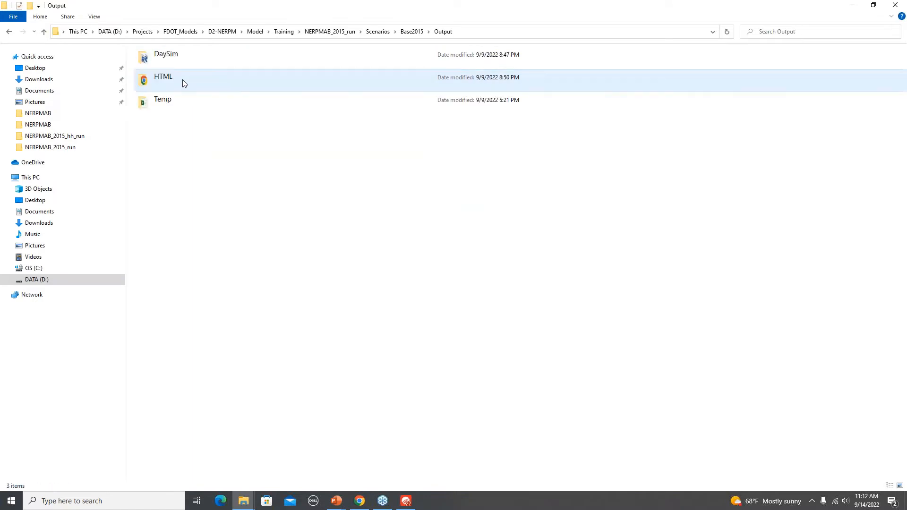
pyautogui.doubleClick(199, 59)
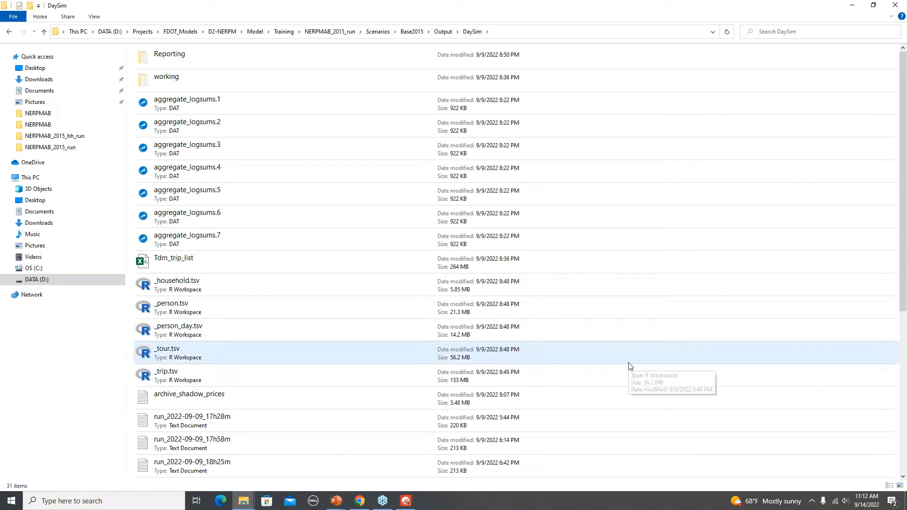
# - Select the DaySim output files _household.tsv, _person.tsv, _tour.tsv and _trip.tsv together, choosing the plain files rather than the R Workspace versions
pyautogui.scroll(-3, 556, 353)
pyautogui.scroll(-1, 553, 353)
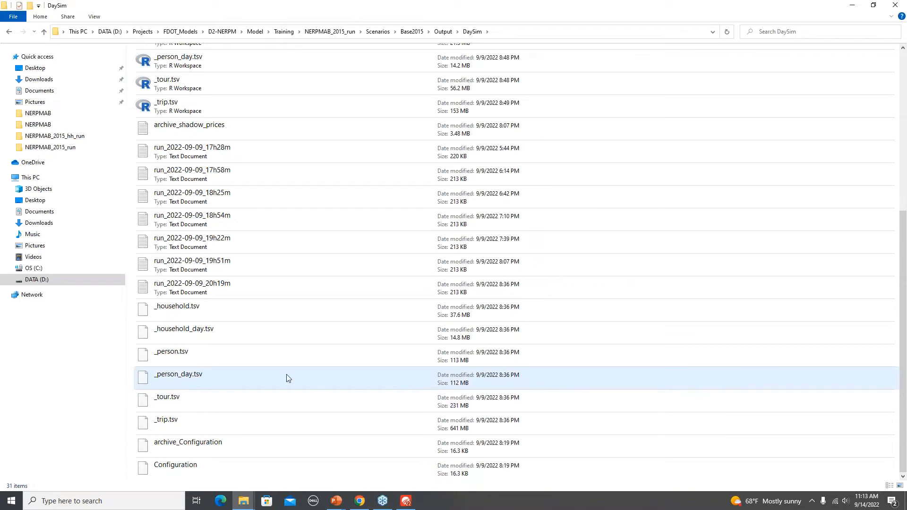
pyautogui.click(220, 310)
pyautogui.keyDown('ctrl'); pyautogui.click(222, 356); pyautogui.keyUp('ctrl')
pyautogui.keyDown('ctrl'); pyautogui.click(217, 401); pyautogui.keyUp('ctrl')
pyautogui.keyDown('ctrl'); pyautogui.click(205, 424); pyautogui.keyUp('ctrl')
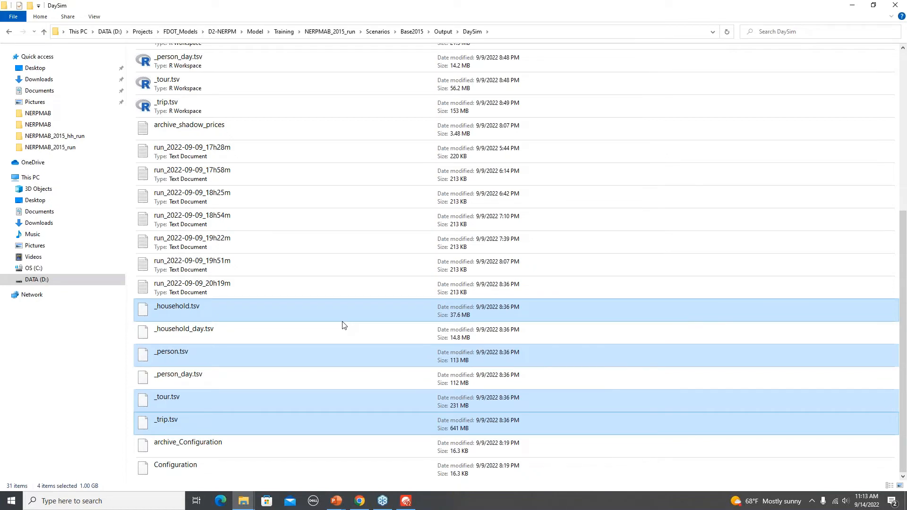
# - Advance the PowerPoint presentation to the DaySim reports slide, and open DaySim's Reporting\R_SummaryWithChildren folder in File Explorer
pyautogui.hotkey('alt', 'Tab')
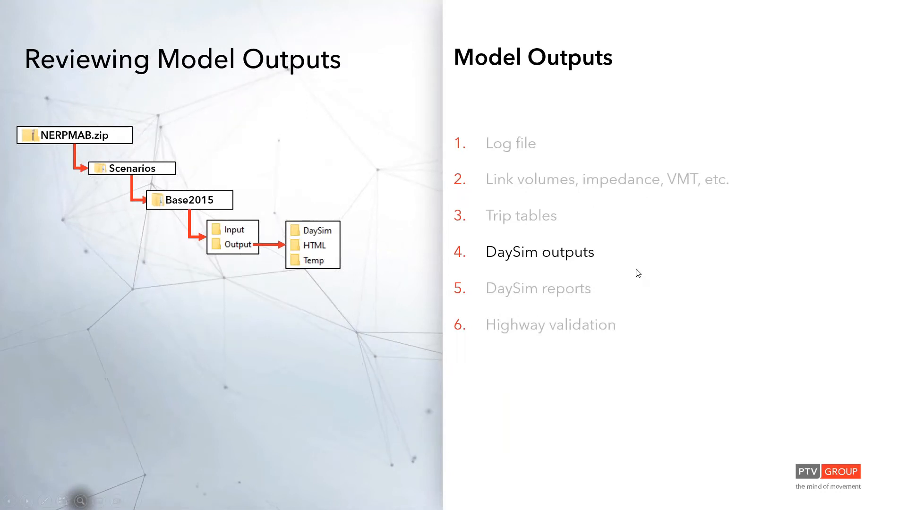
pyautogui.press('Right')
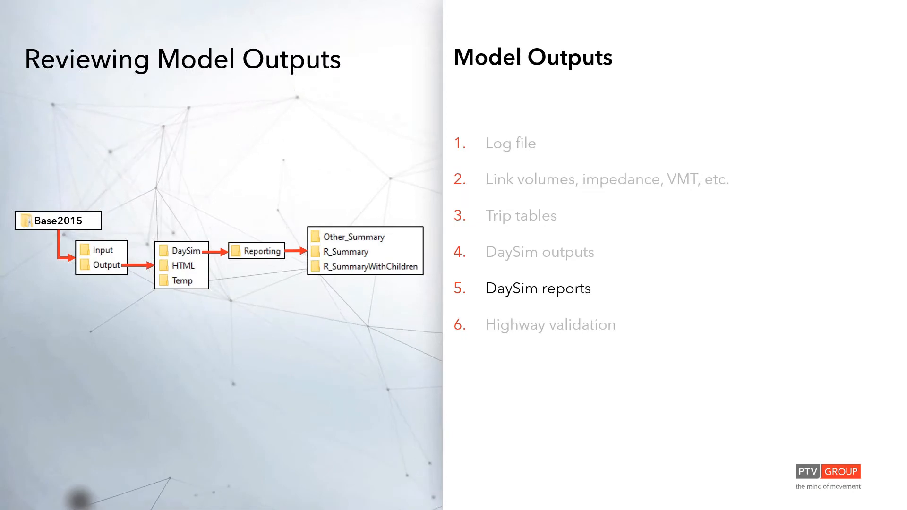
pyautogui.hotkey('alt', 'Tab')
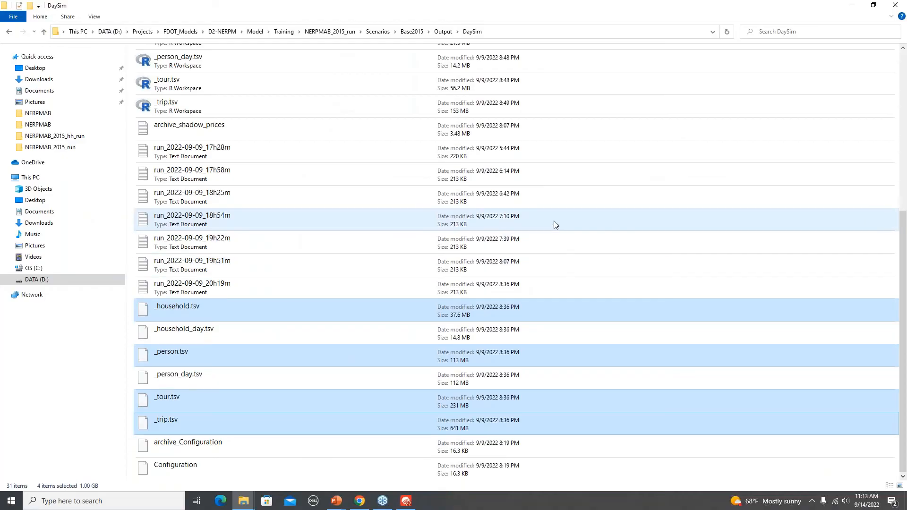
pyautogui.scroll(5, 564, 237)
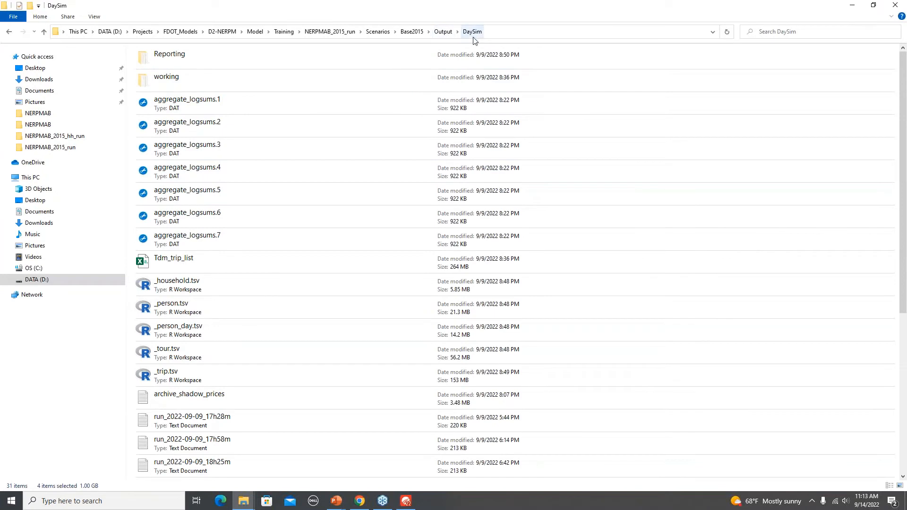
pyautogui.doubleClick(202, 57)
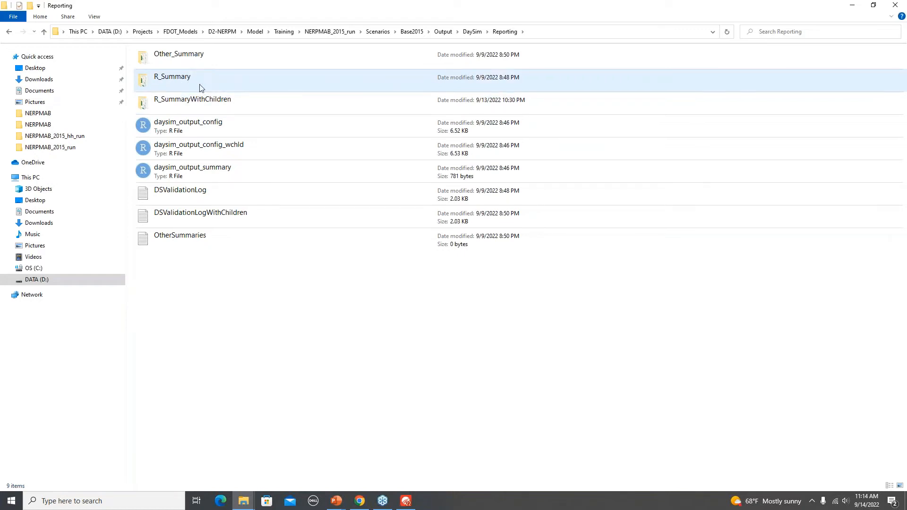
pyautogui.doubleClick(245, 104)
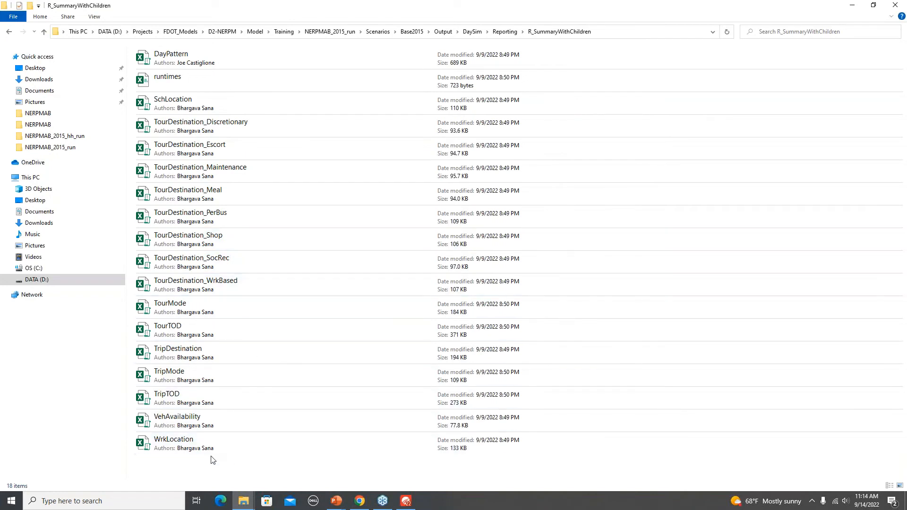
# - Open the WrkLocation workbook in Excel, review its TLFD, County_Flow and calibration sheets, and close it
pyautogui.click(188, 446)
pyautogui.doubleClick(188, 447)
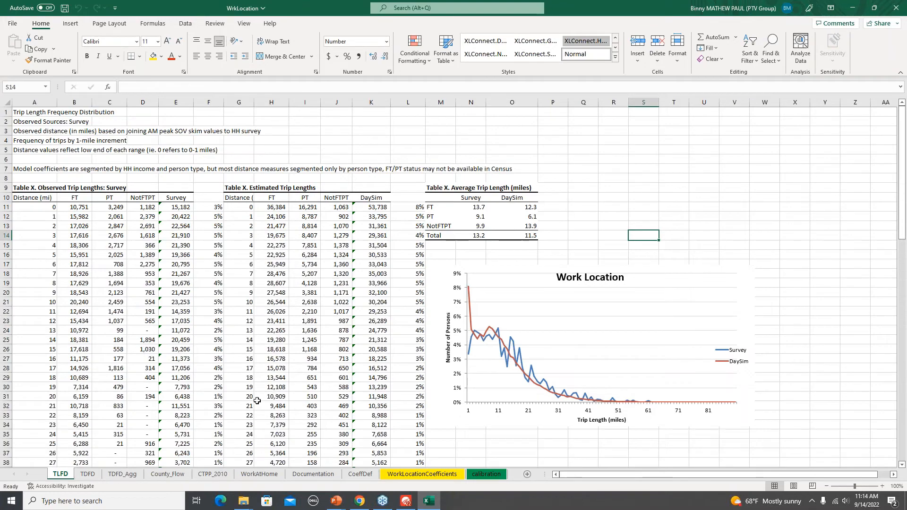
pyautogui.click(168, 474)
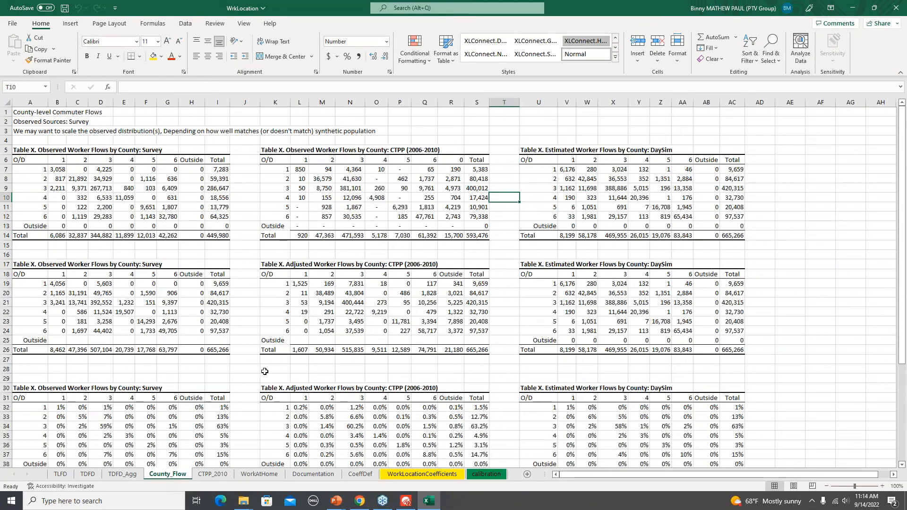
pyautogui.click(61, 474)
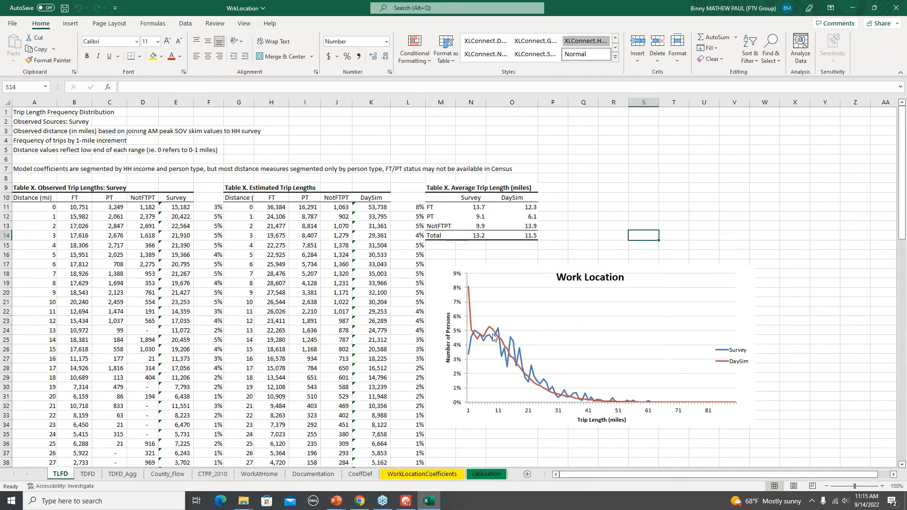
pyautogui.click(487, 474)
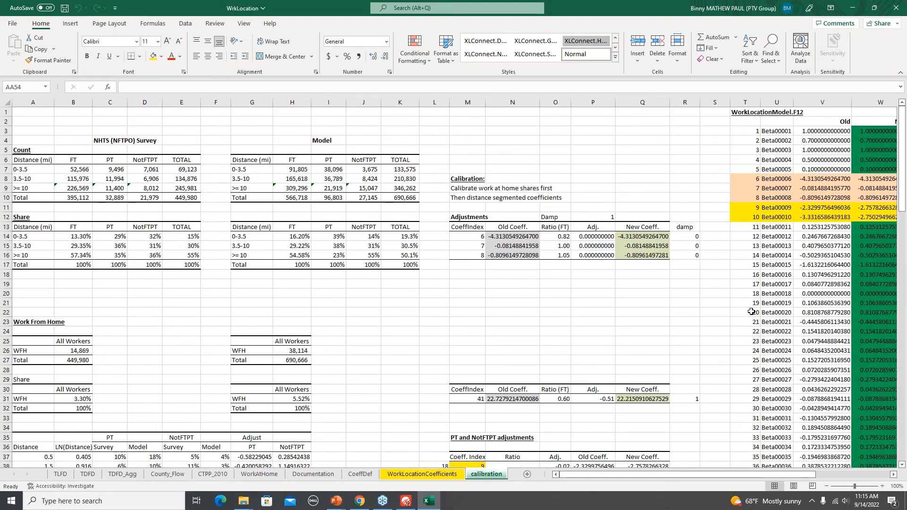
pyautogui.click(897, 8)
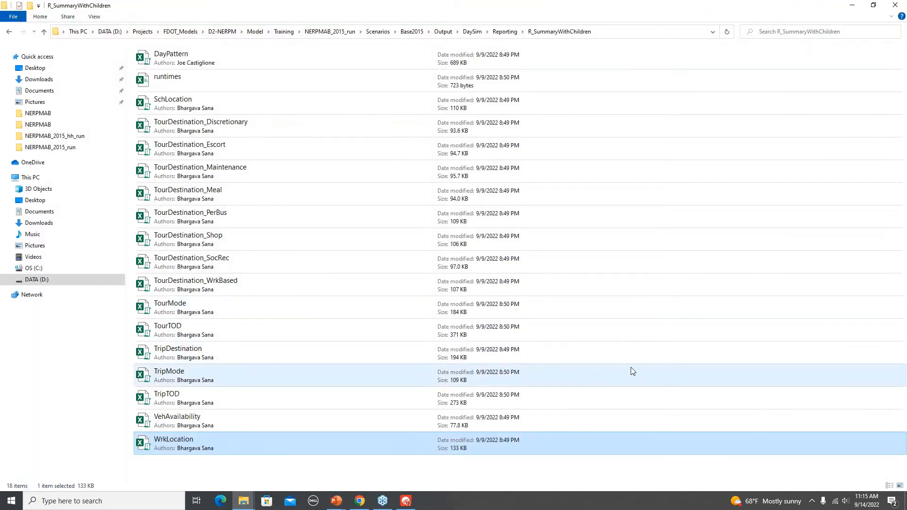
# - Return to the PowerPoint presentation and advance past the DaySim Summaries slide to the HTML Validation Report slide
pyautogui.hotkey('alt', 'Tab')
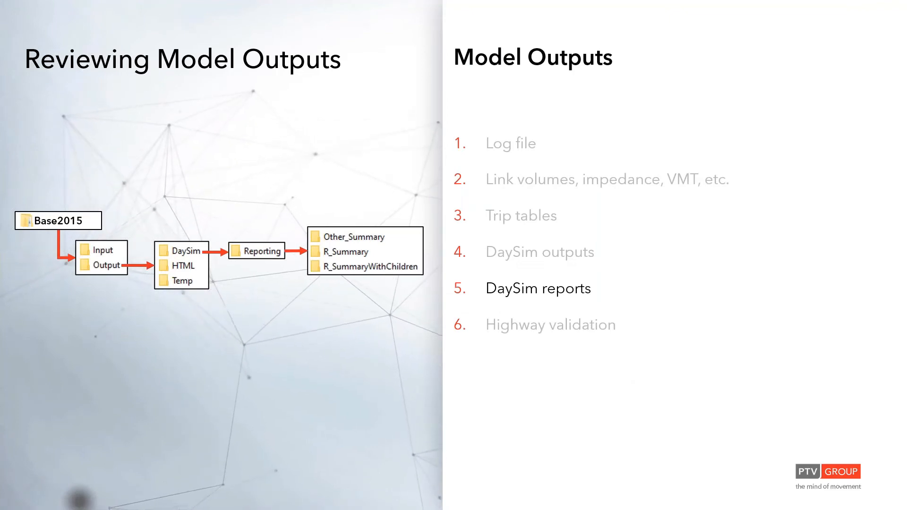
pyautogui.press('Right')
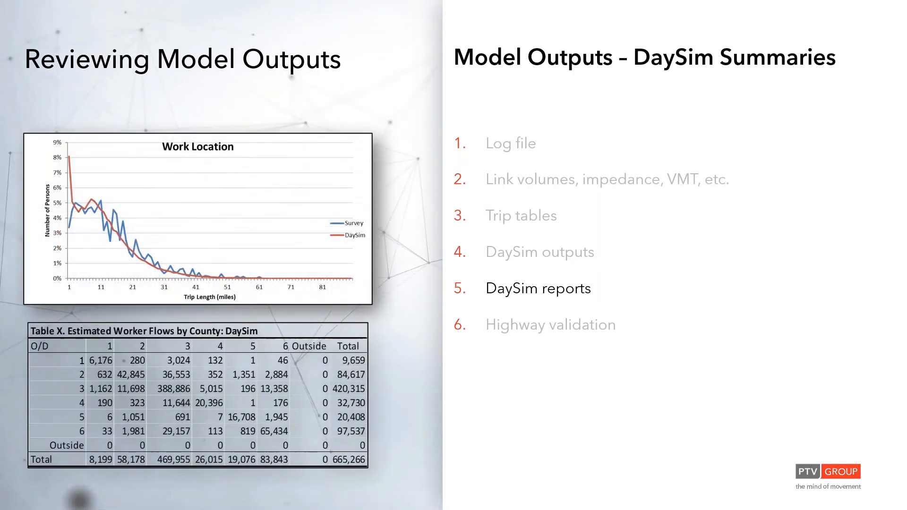
pyautogui.press('Right')
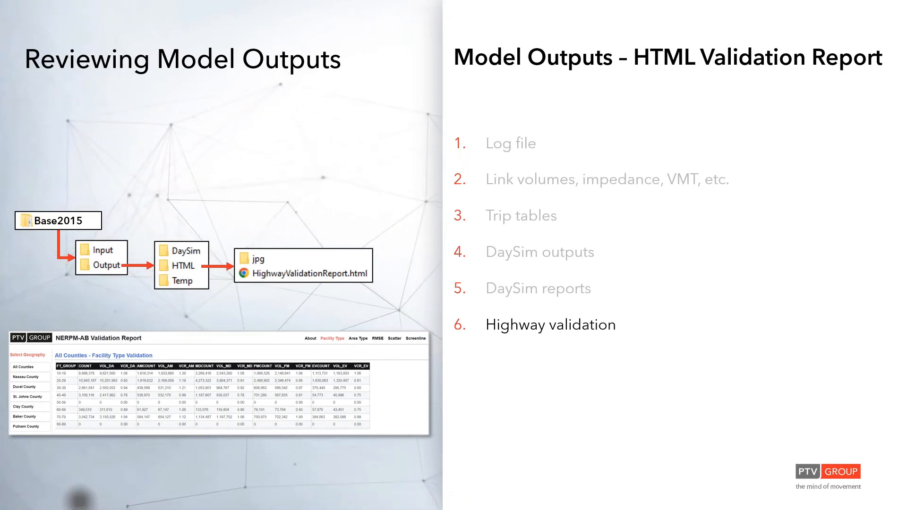
# - Open HighwayValidationReport from Base2015's Output\HTML folder in Chrome and show its Facility Type validation for all counties
pyautogui.hotkey('alt', 'Tab')
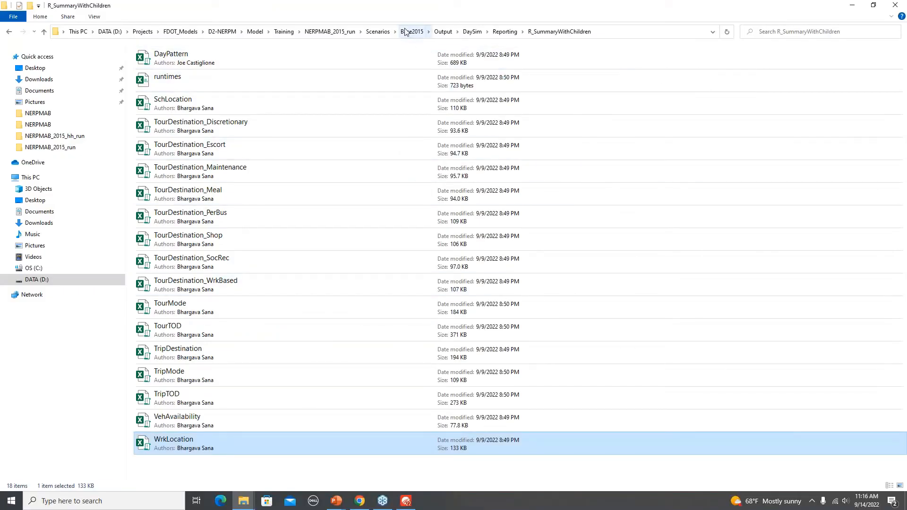
pyautogui.click(376, 31)
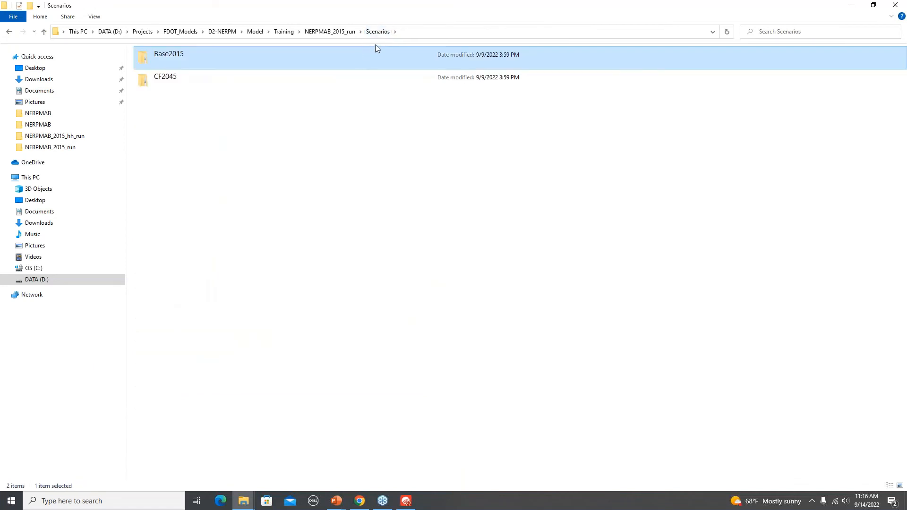
pyautogui.doubleClick(188, 59)
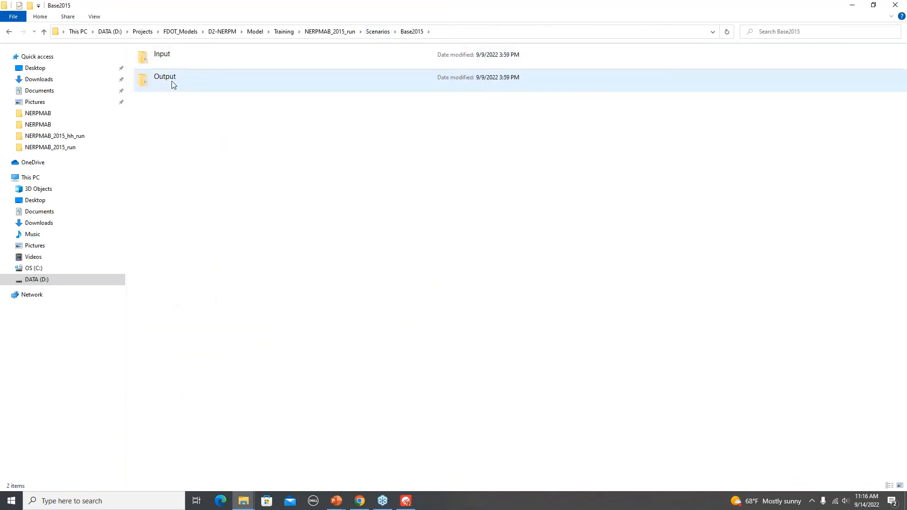
pyautogui.doubleClick(194, 83)
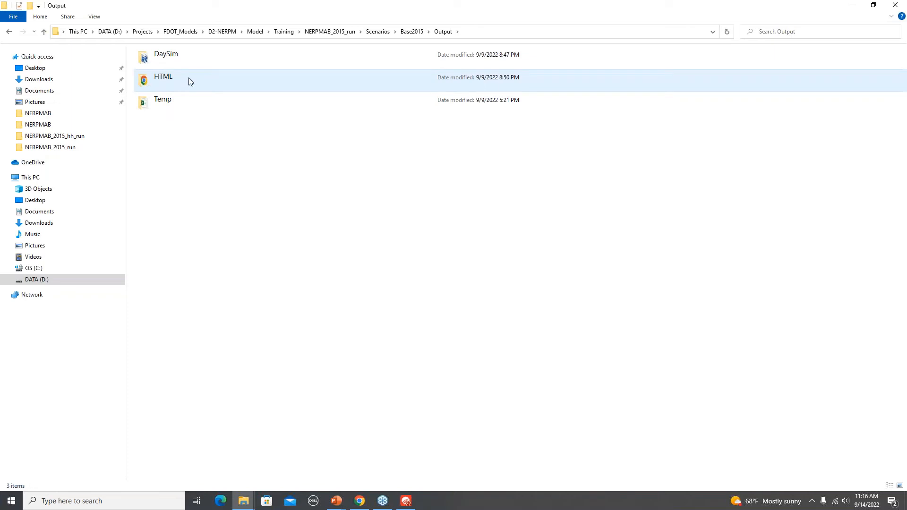
pyautogui.doubleClick(187, 78)
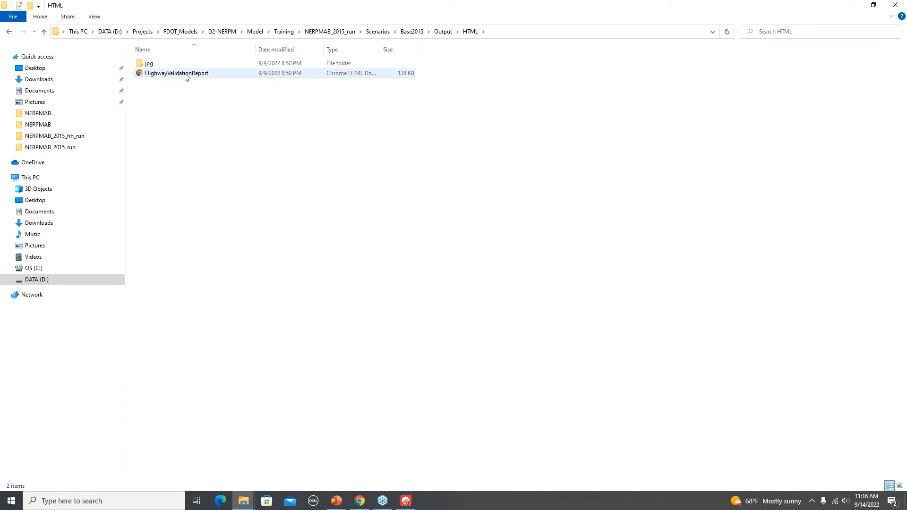
pyautogui.doubleClick(185, 75)
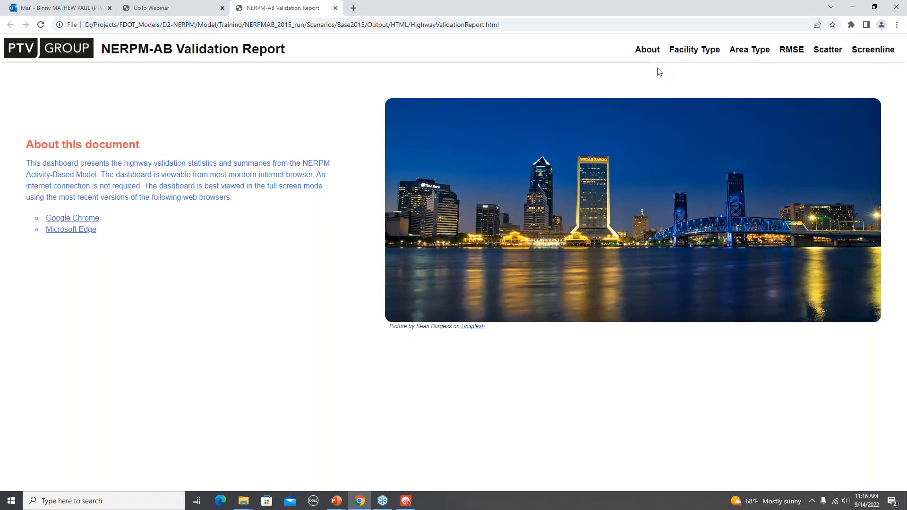
pyautogui.click(684, 56)
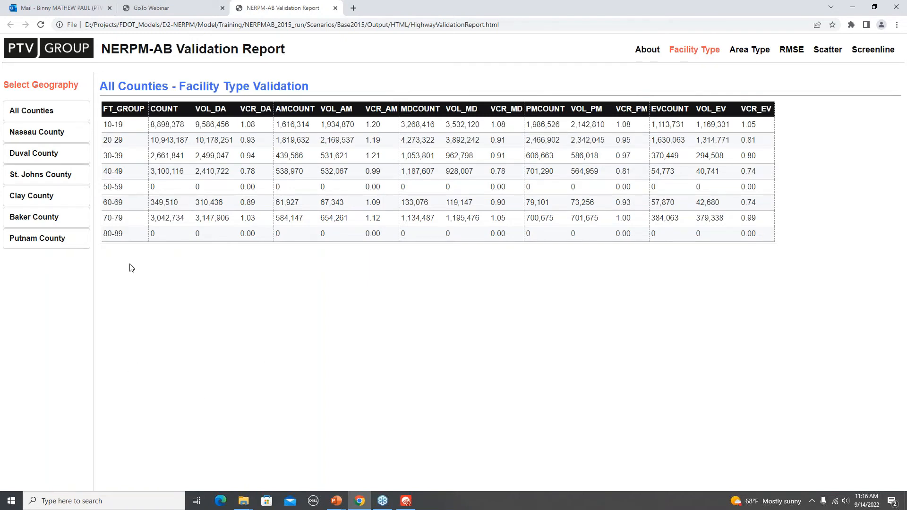
# - Review the Facility Type validation tables for Duval, St. Johns, Clay and Nassau counties
pyautogui.click(60, 156)
pyautogui.click(57, 175)
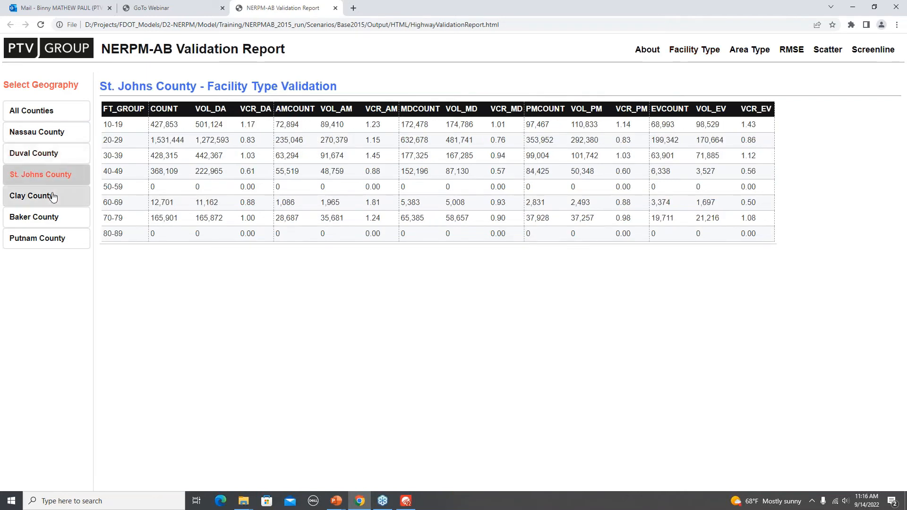
pyautogui.click(53, 196)
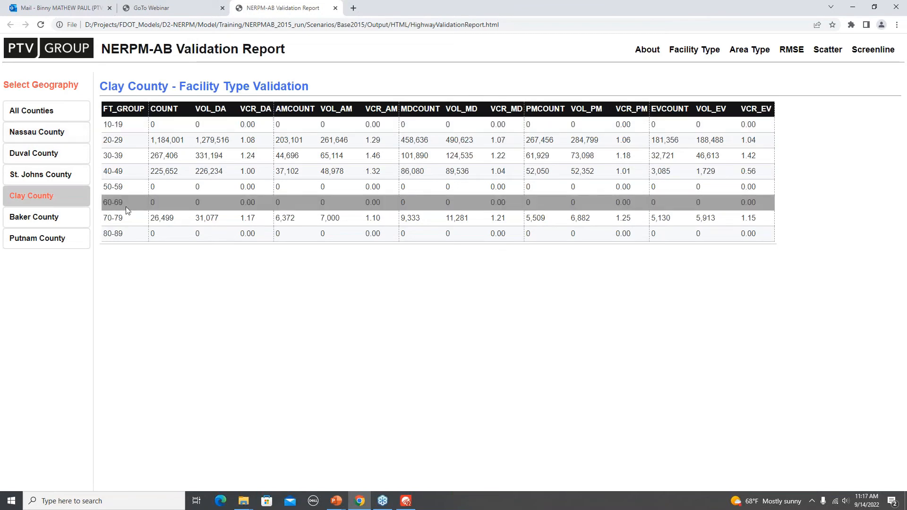
pyautogui.click(52, 132)
# - Review the all-counties Area Type, RMSE, Scatter and Screenline validation pages of the highway validation report
pyautogui.click(739, 56)
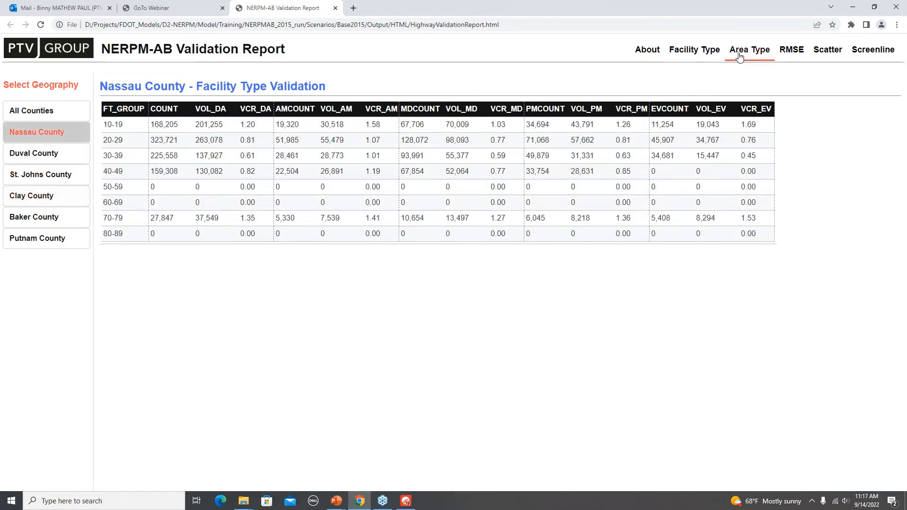
pyautogui.click(793, 53)
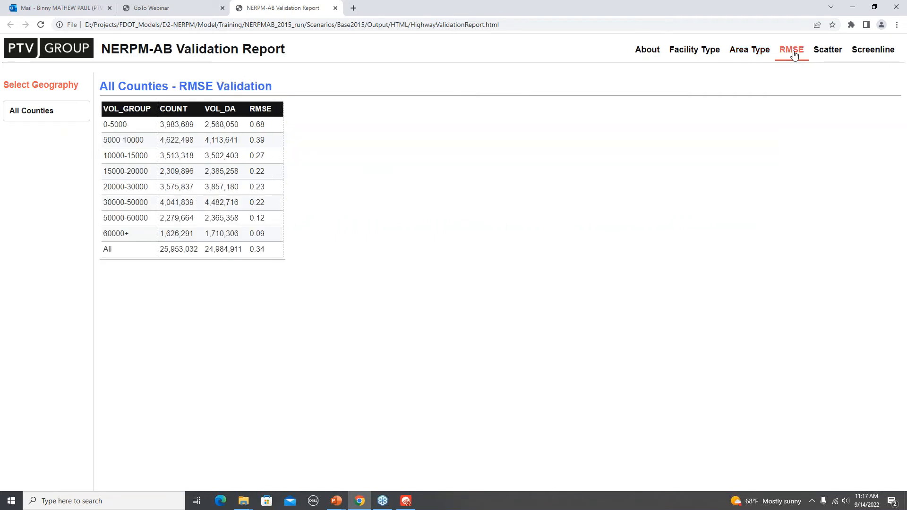
pyautogui.click(825, 54)
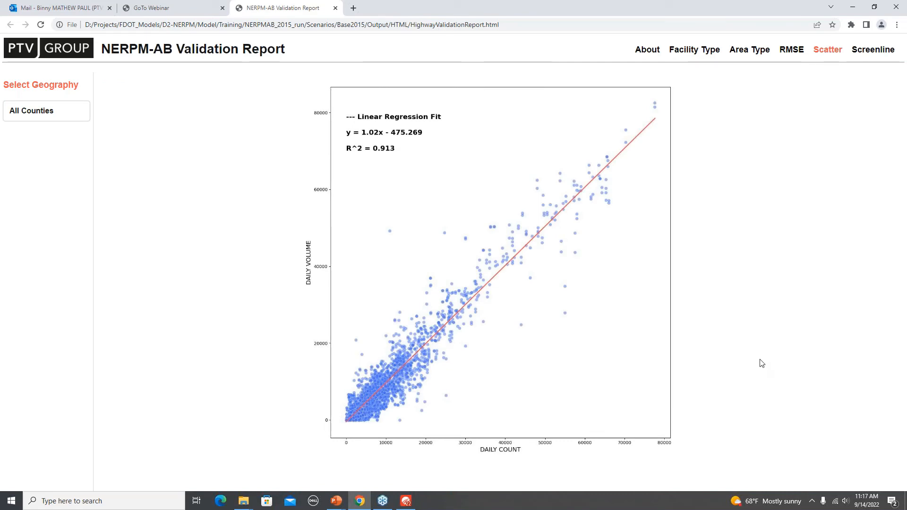
pyautogui.click(872, 52)
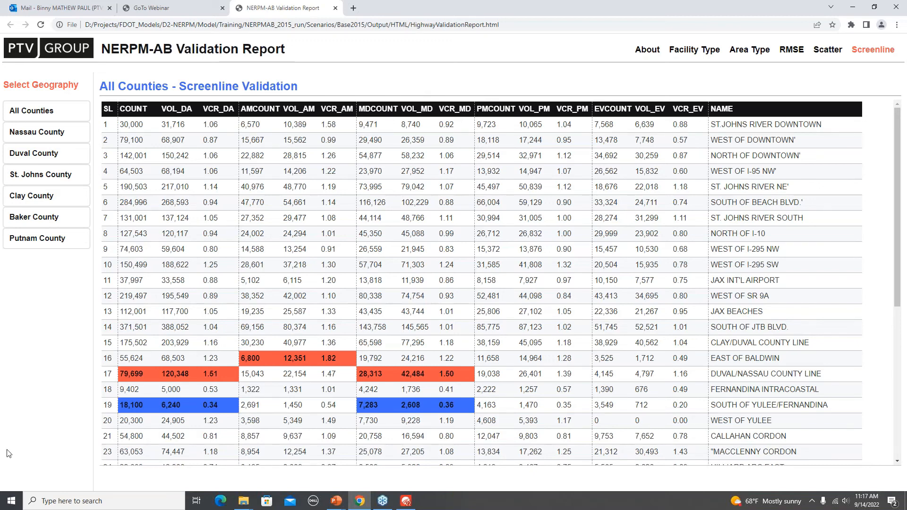
# - Switch back to the PowerPoint slide show and advance it to the ABM Output Visualization slide
pyautogui.hotkey('alt', 'Tab')
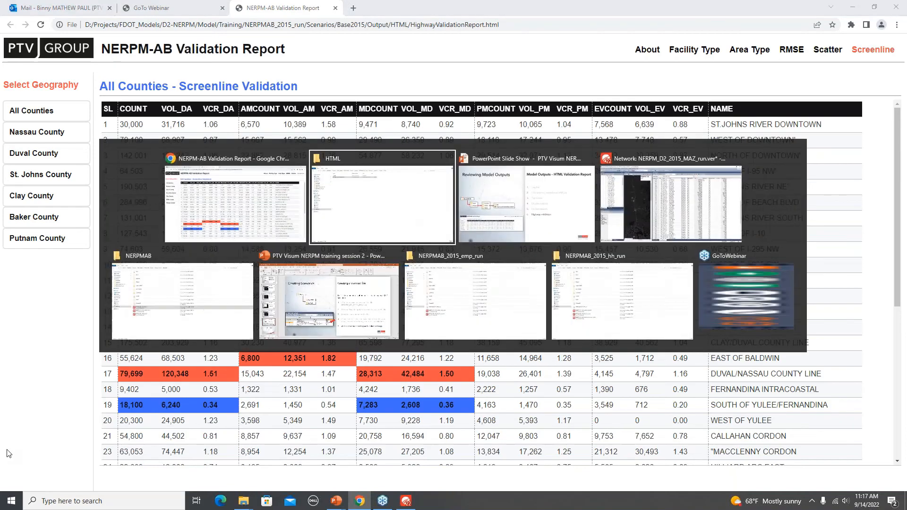
pyautogui.press('Tab')
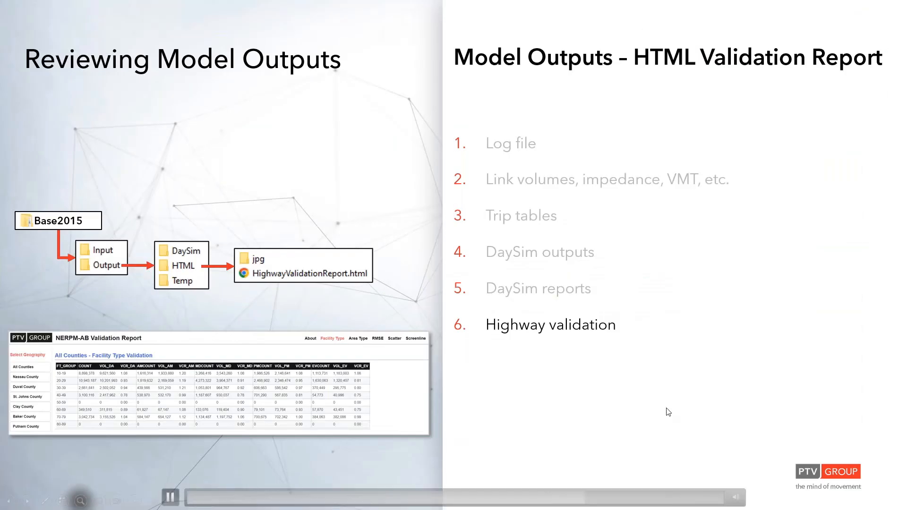
pyautogui.click(668, 412)
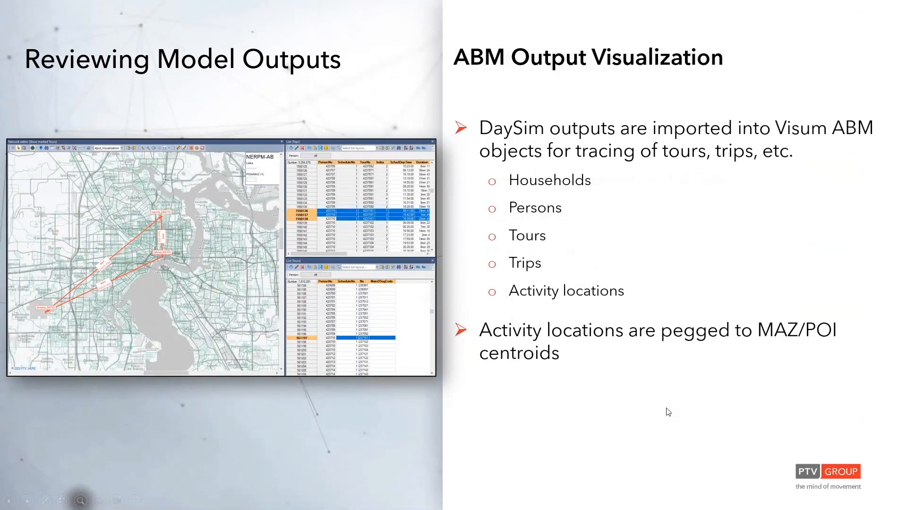